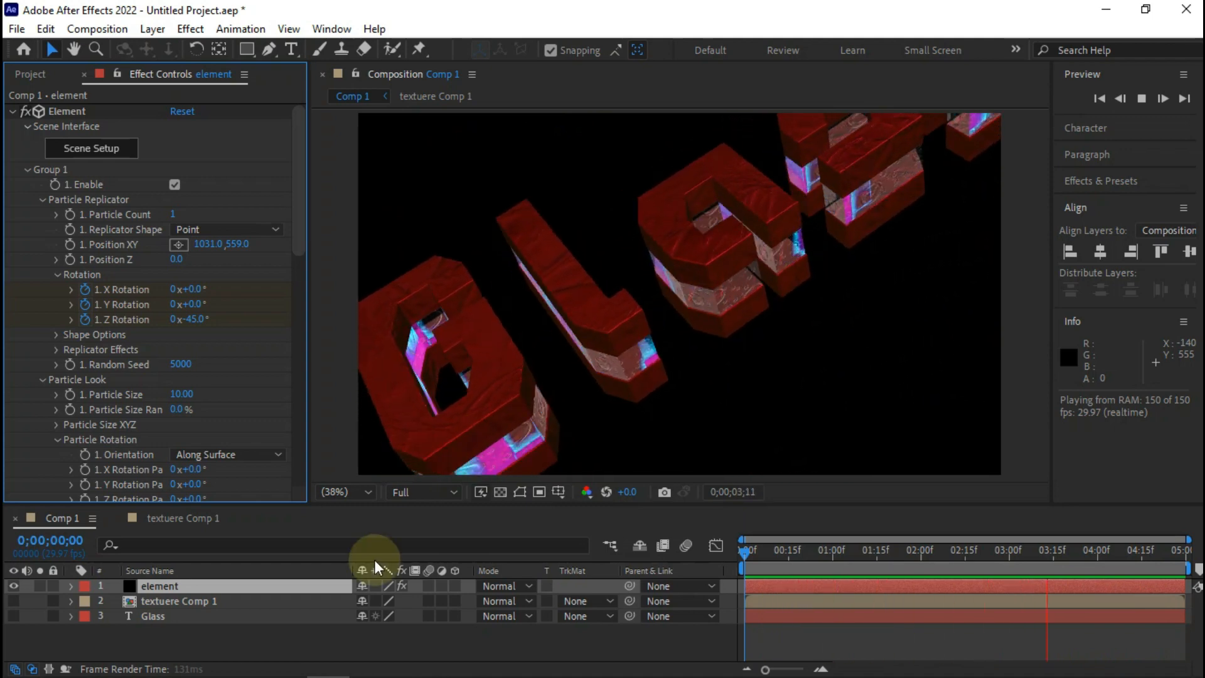
# Step: Stop the preview and move the playhead in Comp 1 to about 0;00;01;23
pyautogui.click(905, 559)
pyautogui.moveTo(902, 561); pyautogui.dragTo(901, 559)
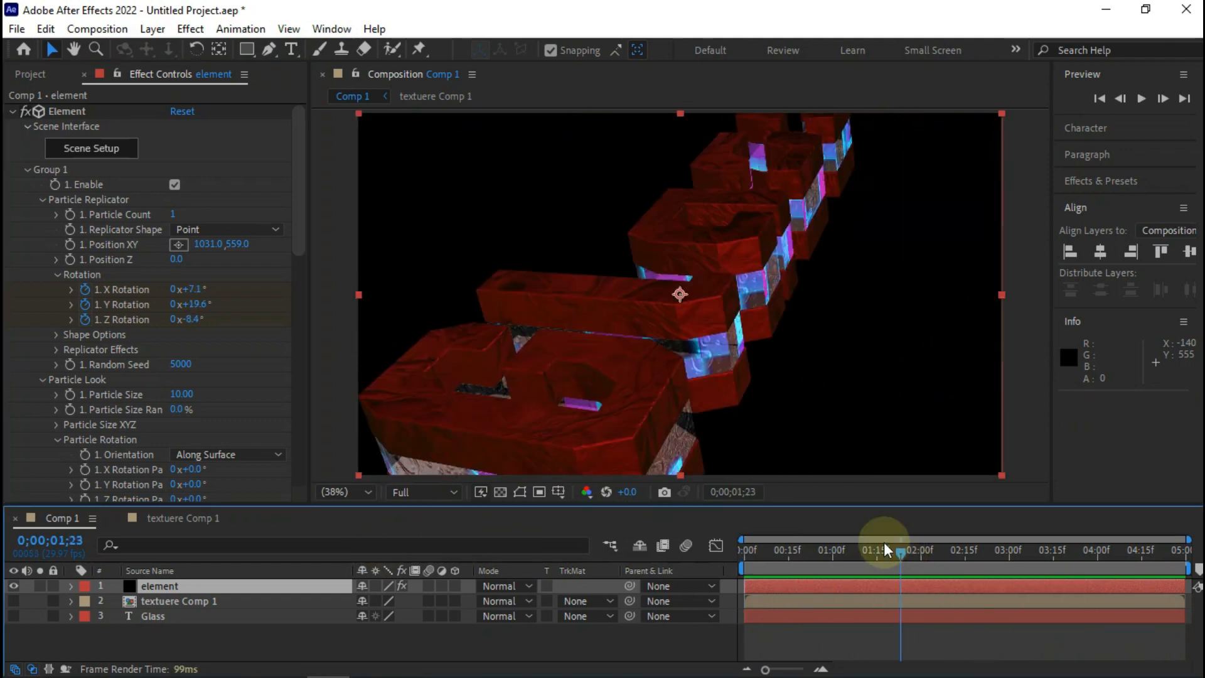
# Step: Create a new composition with the HDTV 1080 29.97 preset, 29.97 fps frame rate and 5-second duration
pyautogui.click(97, 29)
pyautogui.click(135, 56)
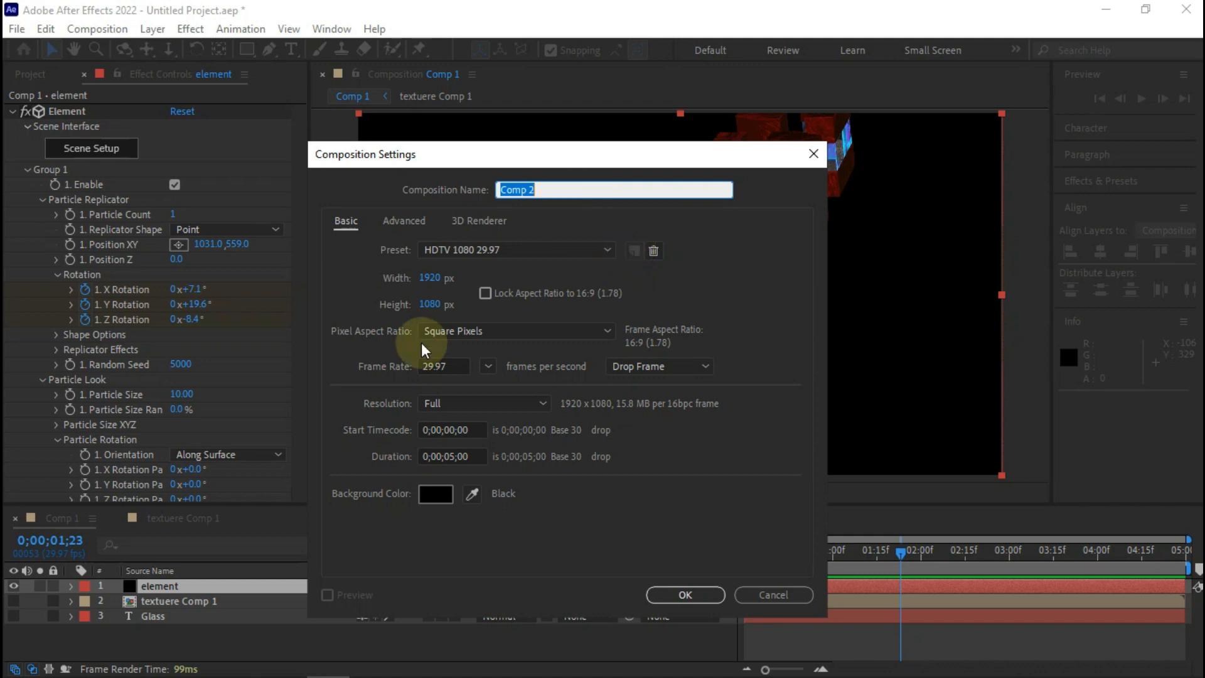
pyautogui.click(501, 252)
pyautogui.click(766, 348)
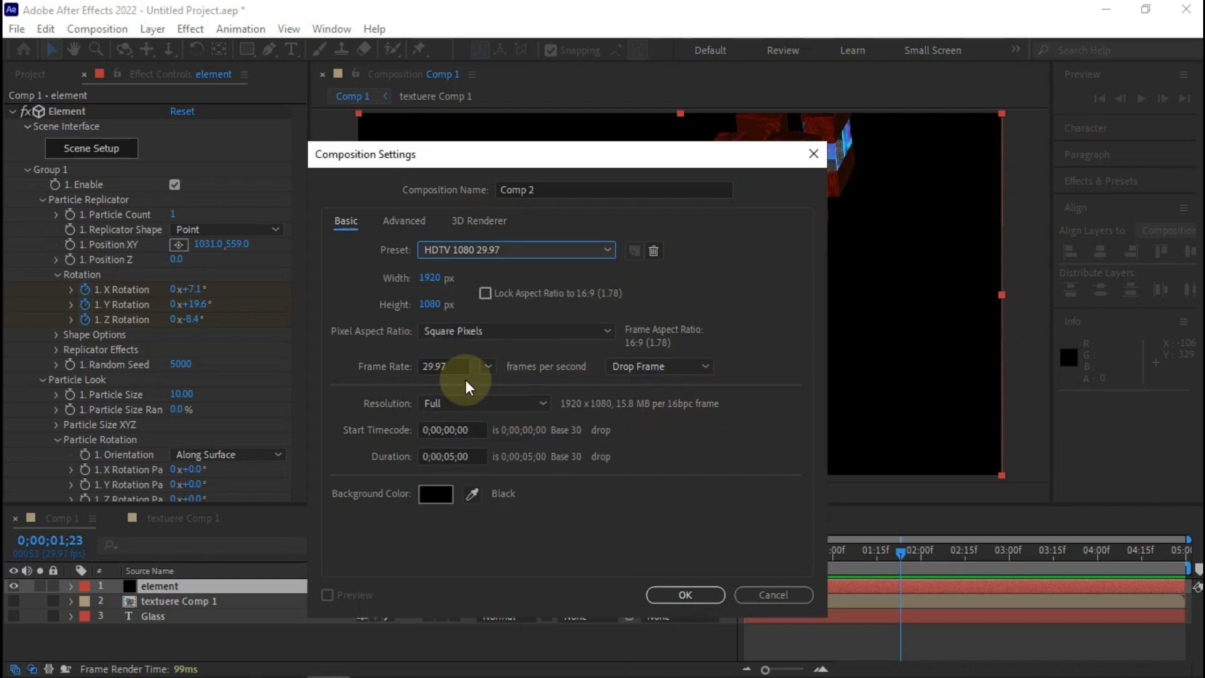
pyautogui.click(488, 367)
pyautogui.click(774, 479)
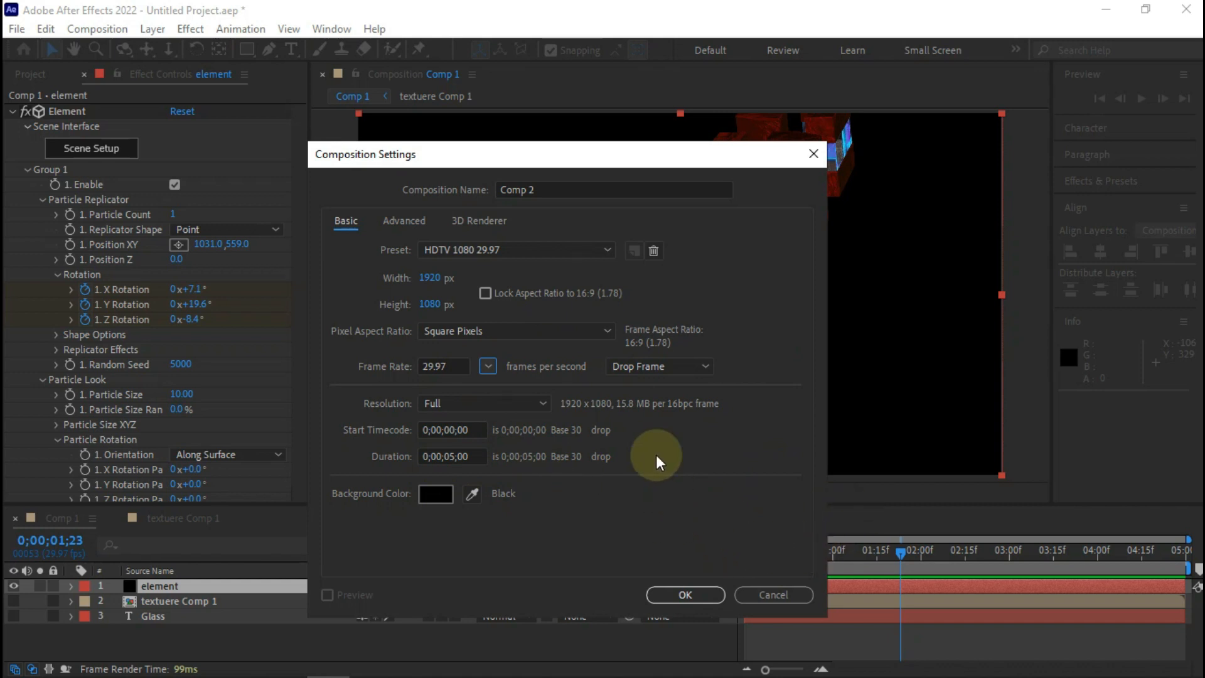
pyautogui.click(693, 593)
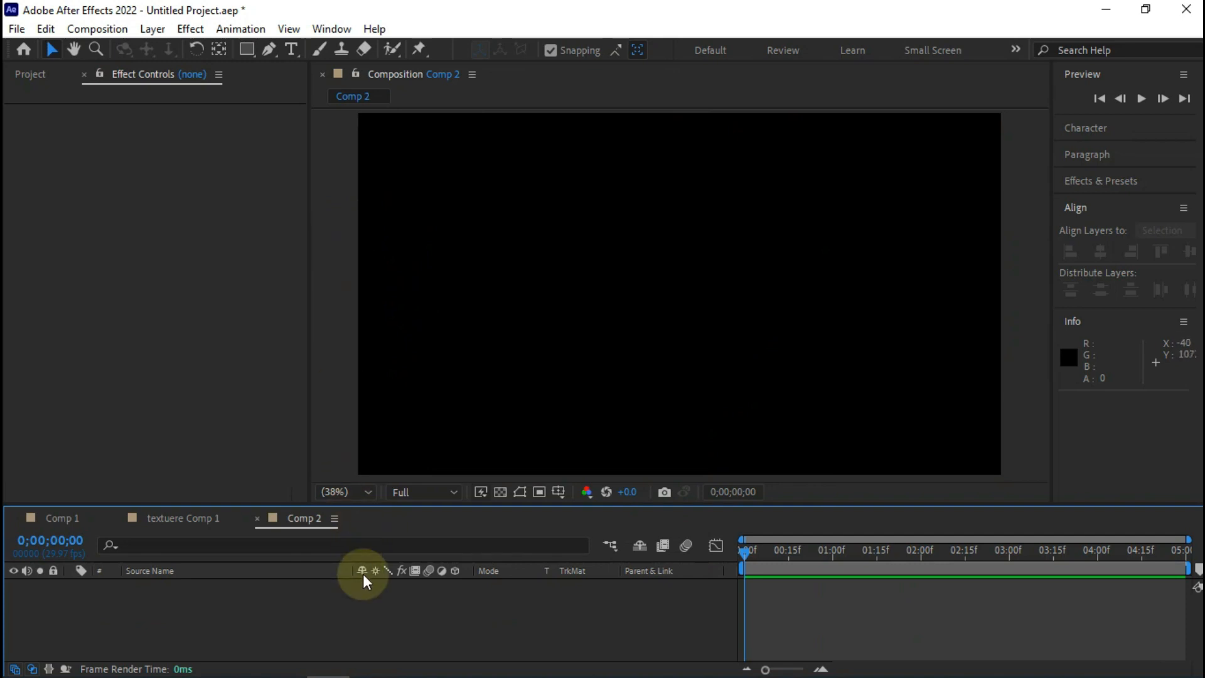
# Step: Add a black 1920 x 1080 solid layer named "elemnt" to the new composition
pyautogui.rightClick(295, 600)
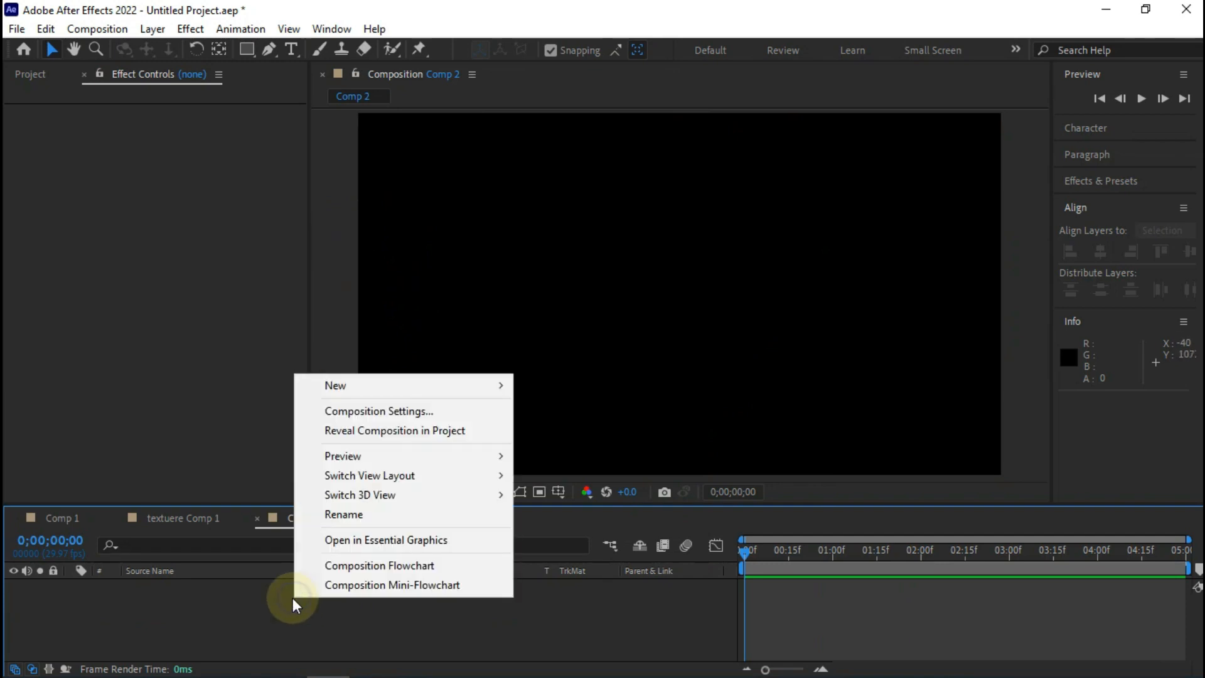
pyautogui.moveTo(343, 389)
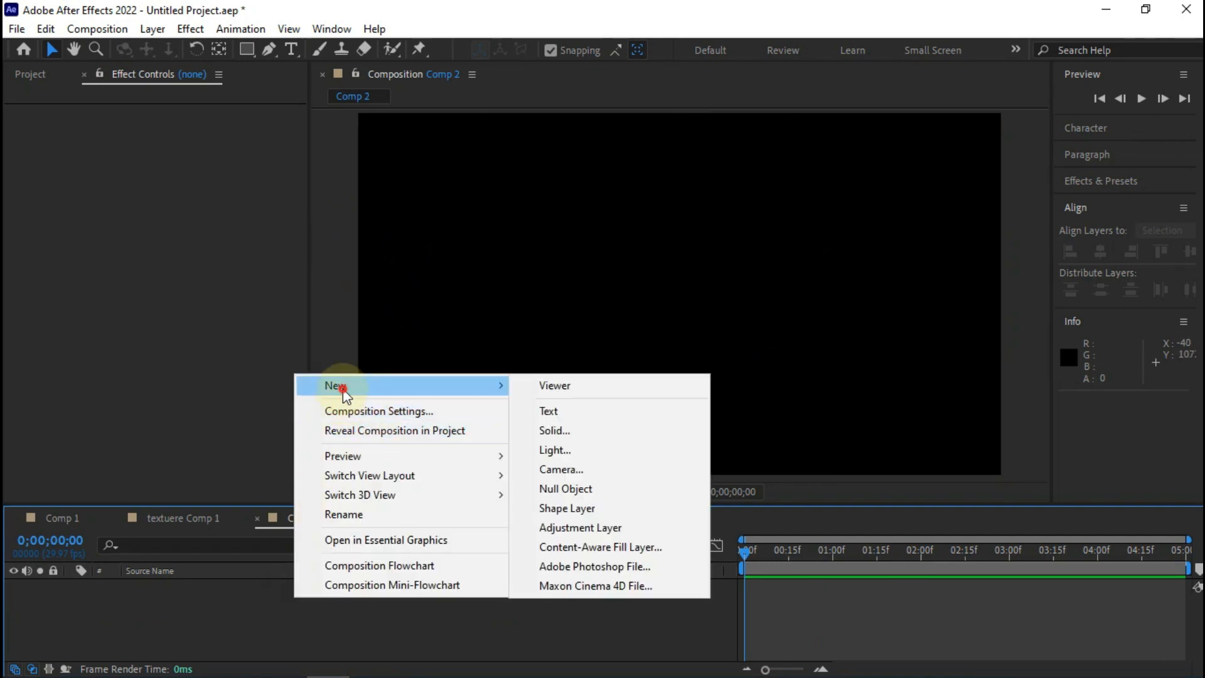
pyautogui.click(606, 430)
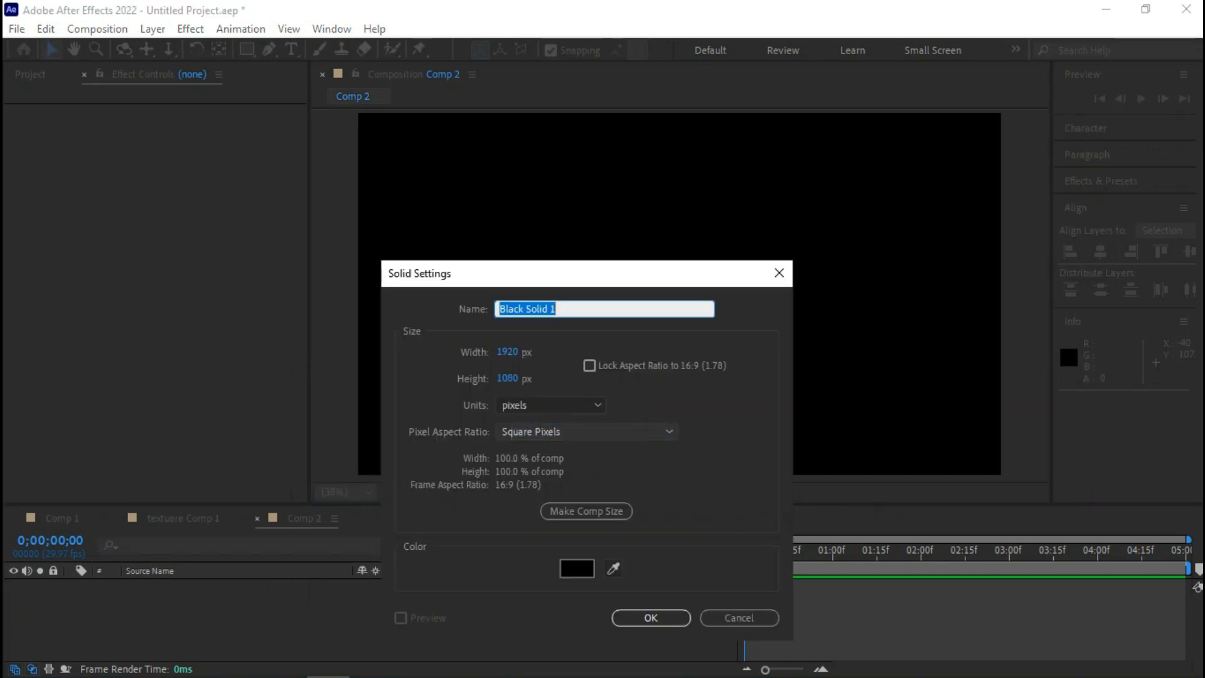
pyautogui.write('elemnt')
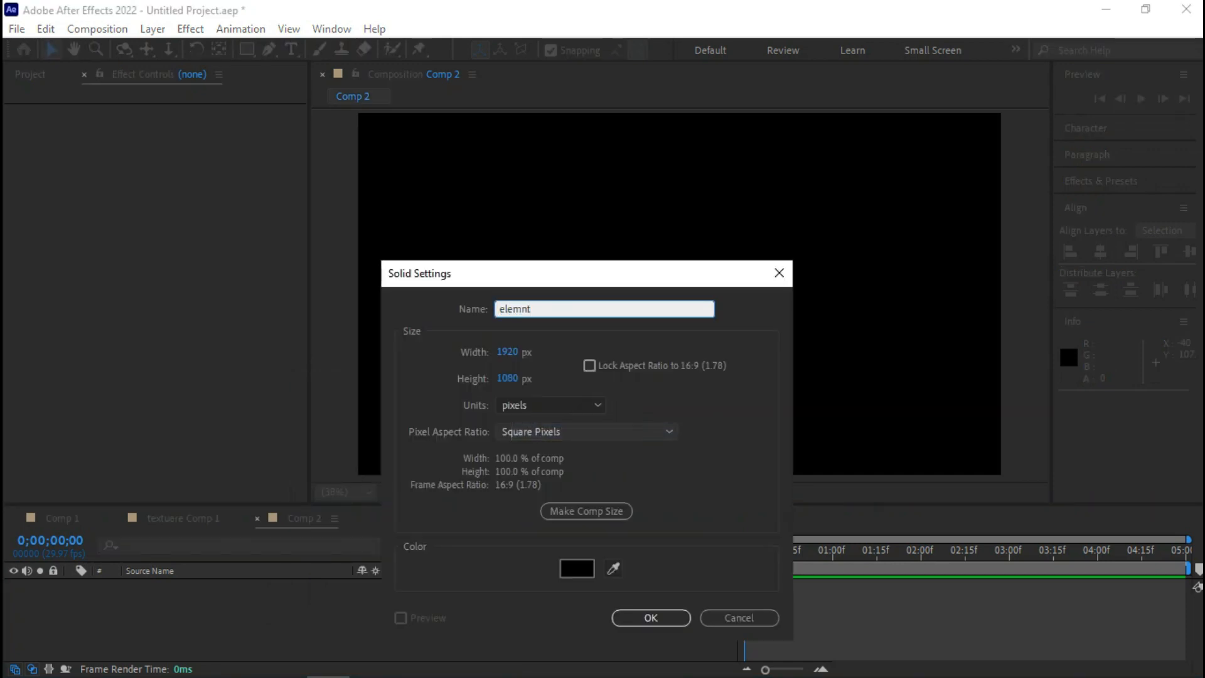
pyautogui.press('Return')
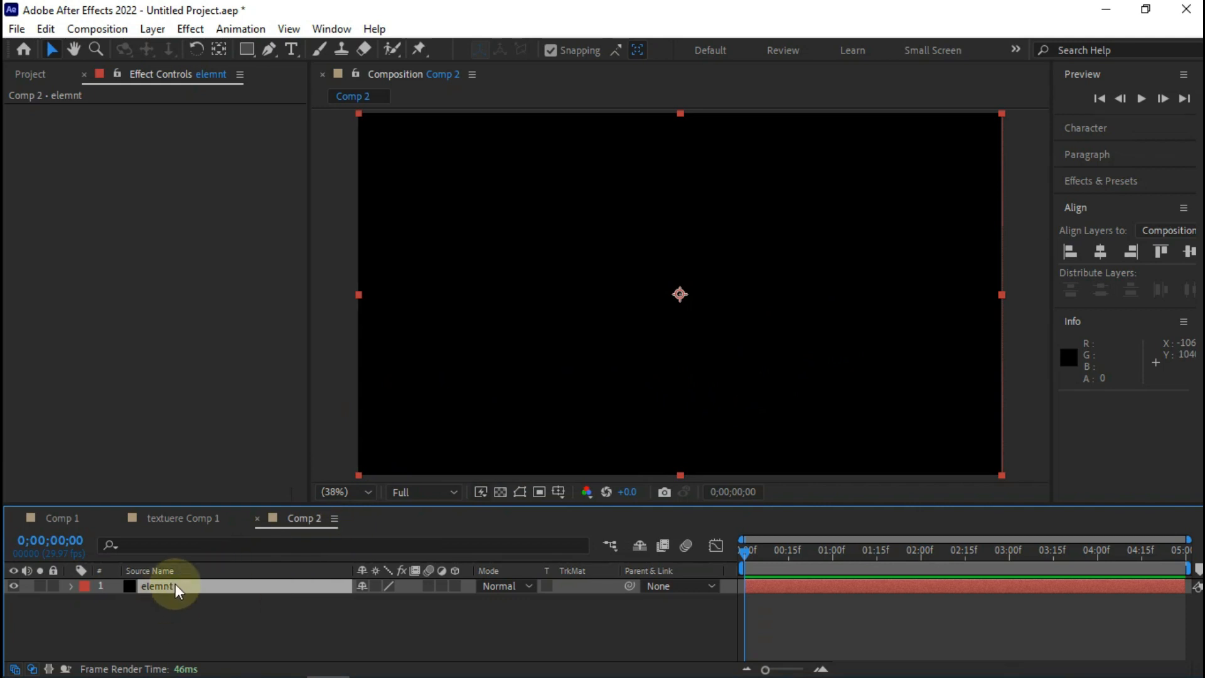
# Step: Find the Video Copilot Element effect and apply it to the elemnt solid
pyautogui.click(1099, 182)
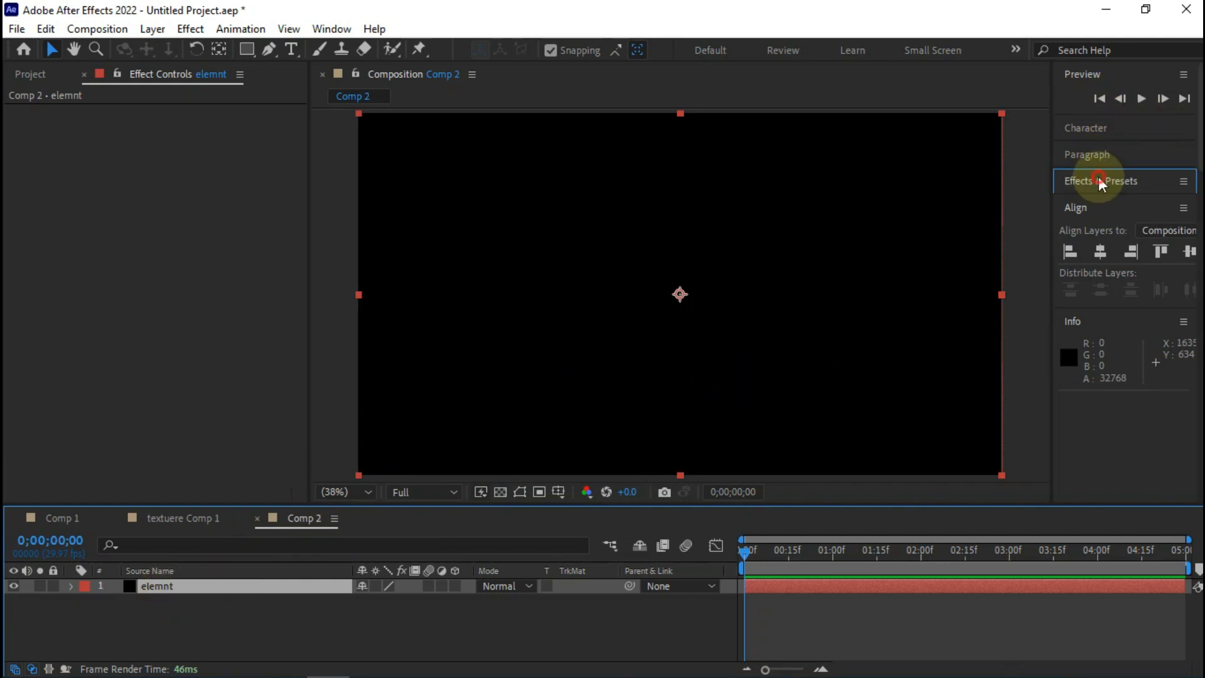
pyautogui.click(1118, 202)
pyautogui.write('elemtn')
pyautogui.press('BackSpace')
pyautogui.click(1119, 205)
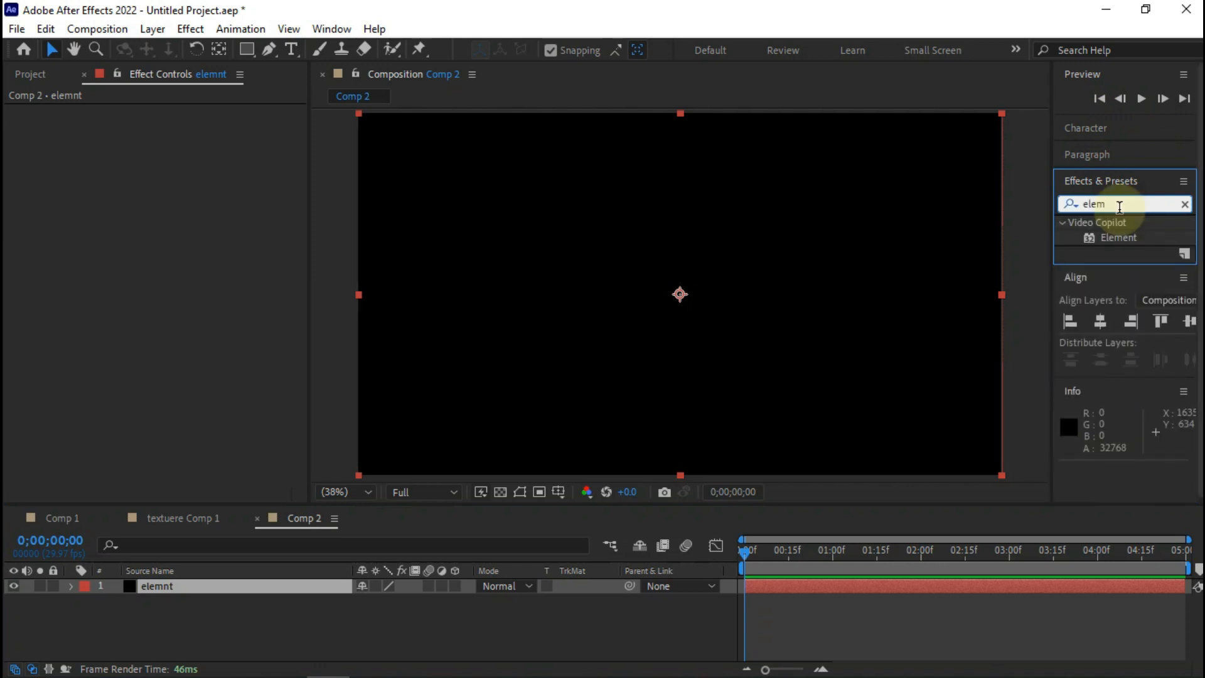
pyautogui.click(1123, 242)
pyautogui.moveTo(1121, 237); pyautogui.dragTo(752, 289)
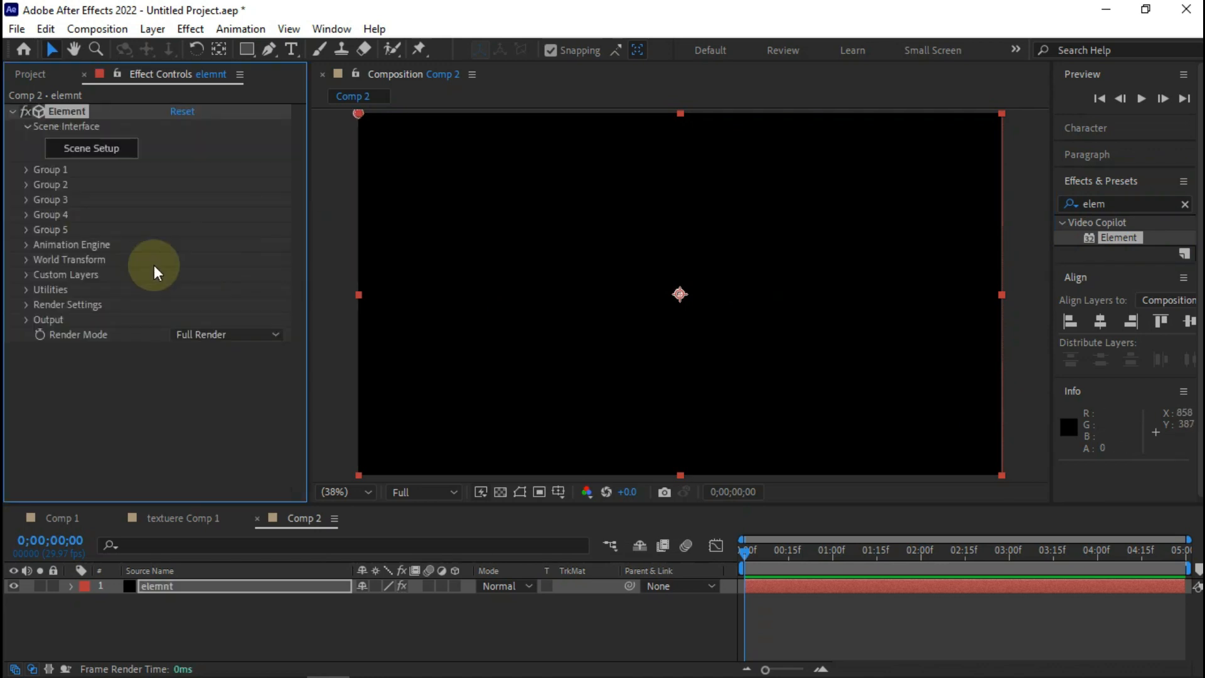
pyautogui.click(269, 625)
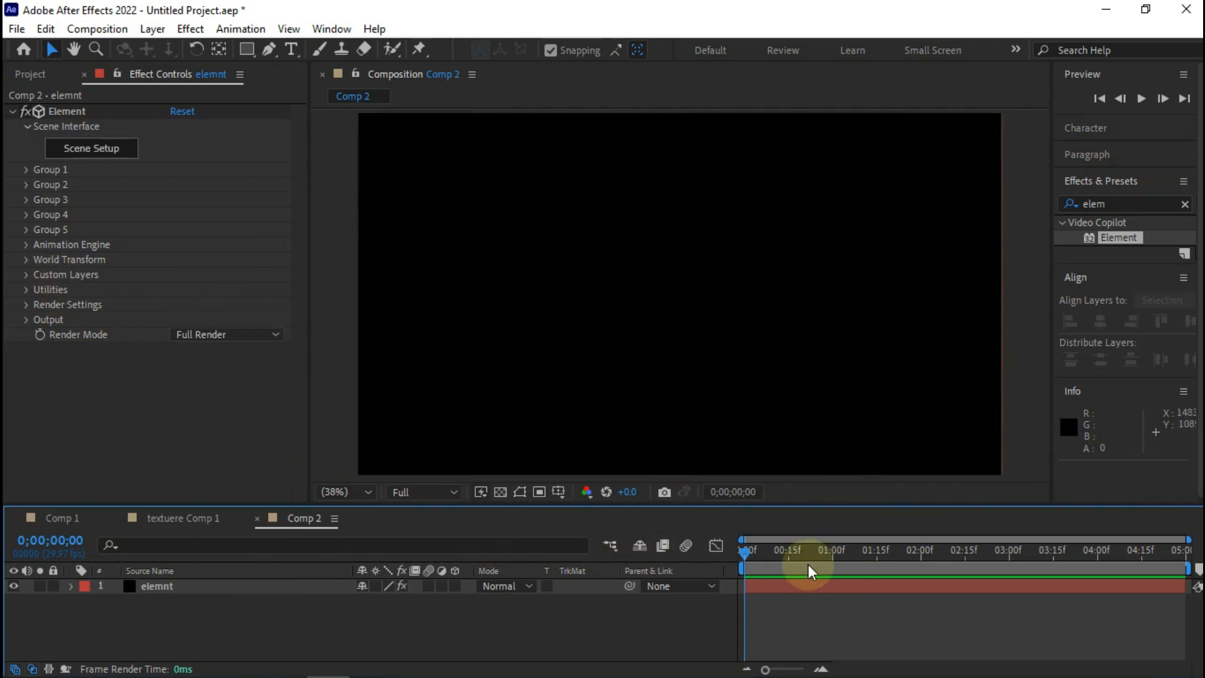
# Step: Add a text layer reading "abcd" above the elemnt layer
pyautogui.rightClick(322, 616)
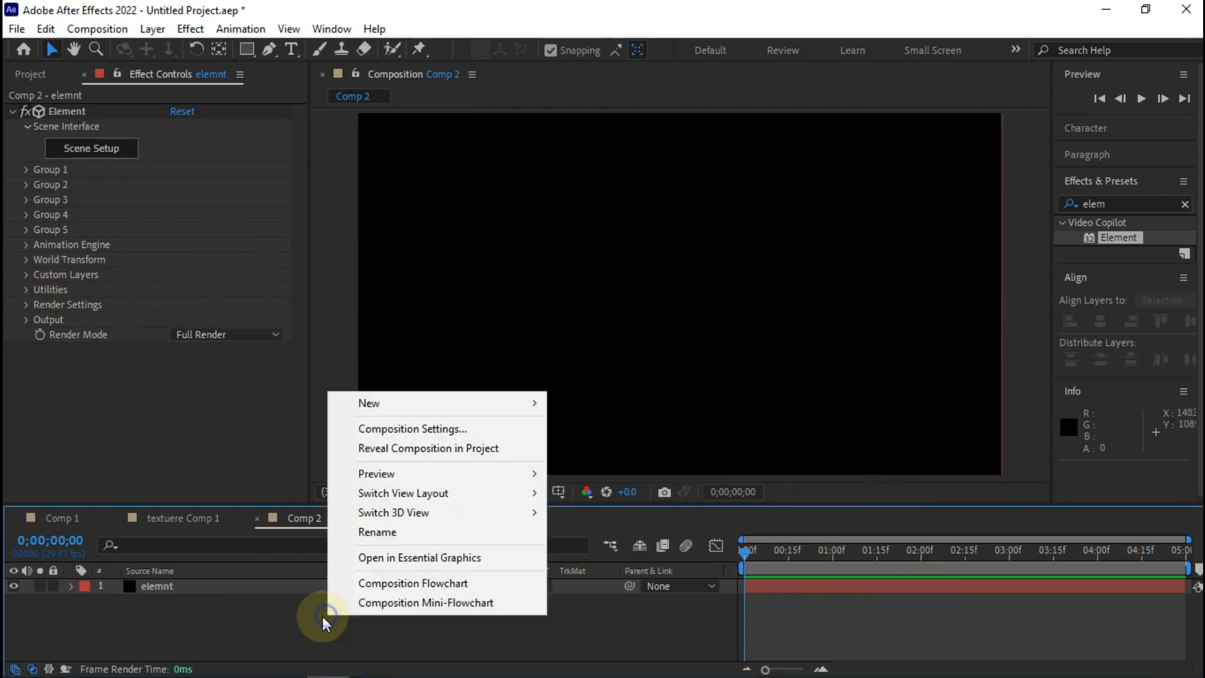
pyautogui.click(437, 404)
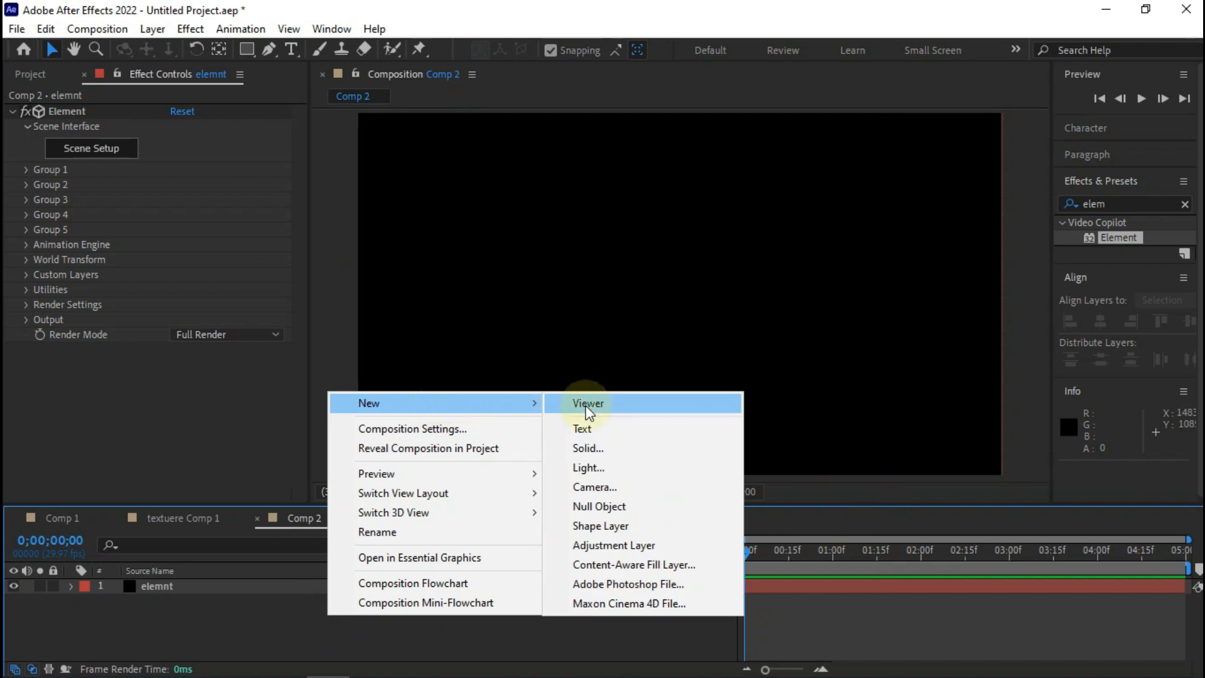
pyautogui.click(612, 429)
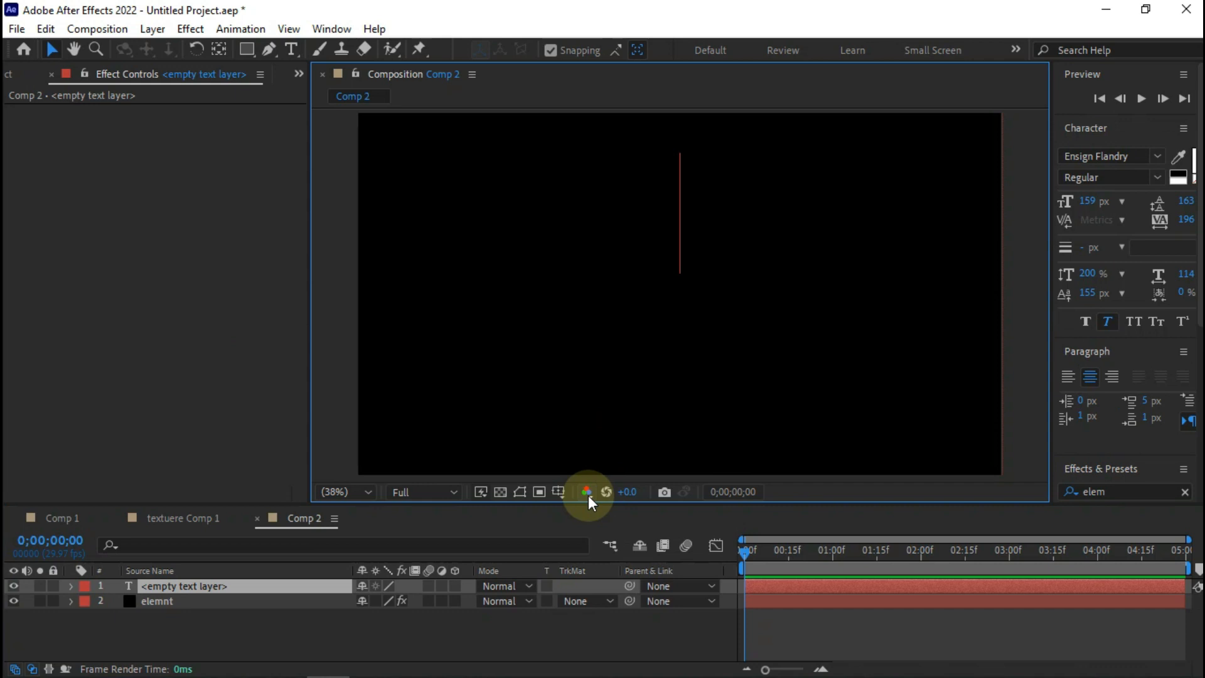
pyautogui.write('a')
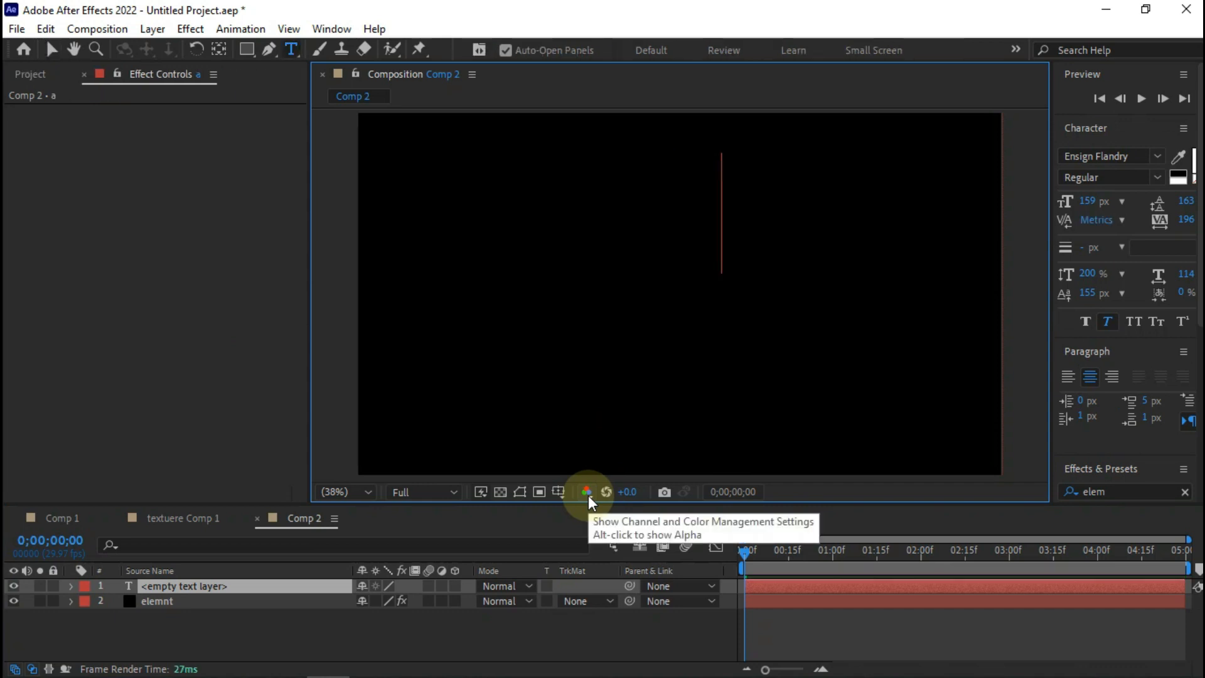
pyautogui.write('bcd')
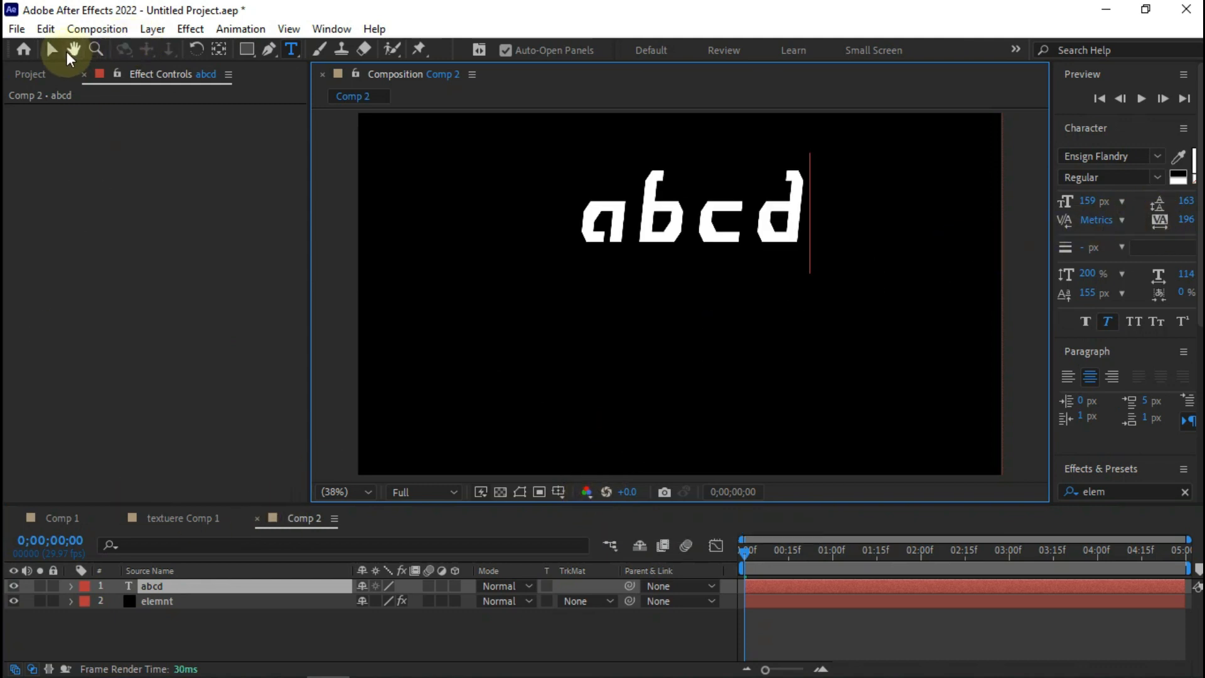
pyautogui.click(49, 50)
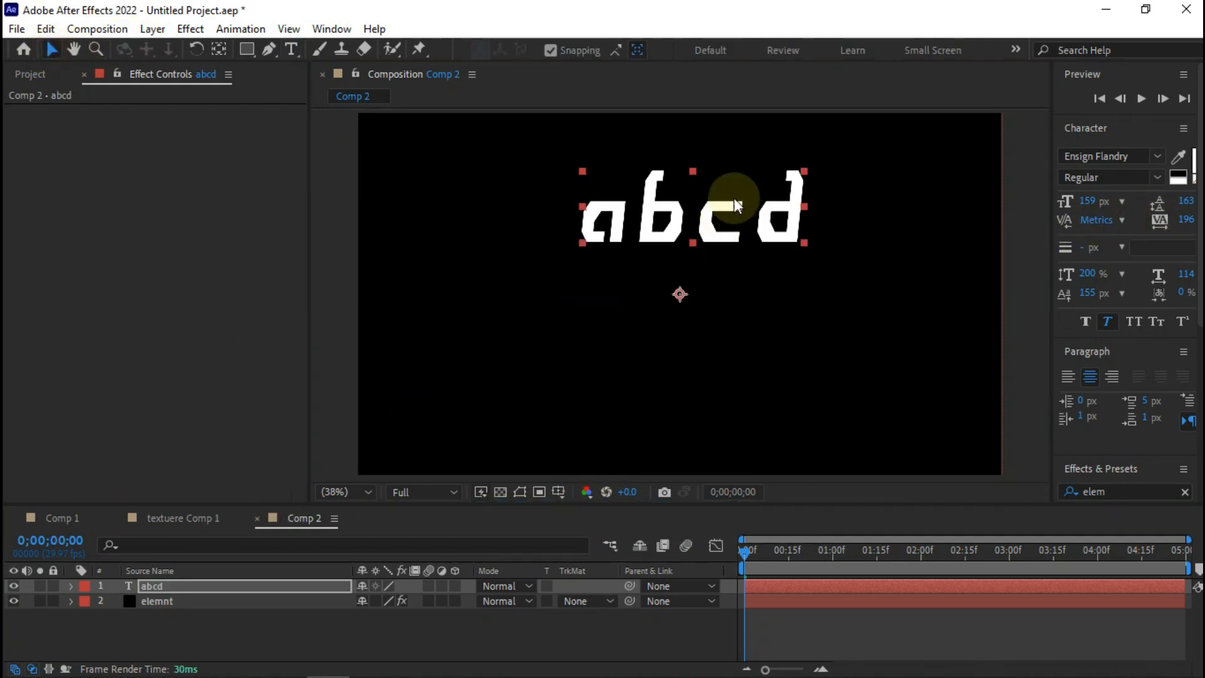
# Step: Centre the abcd text layer horizontally and vertically in the composition
pyautogui.click(250, 585)
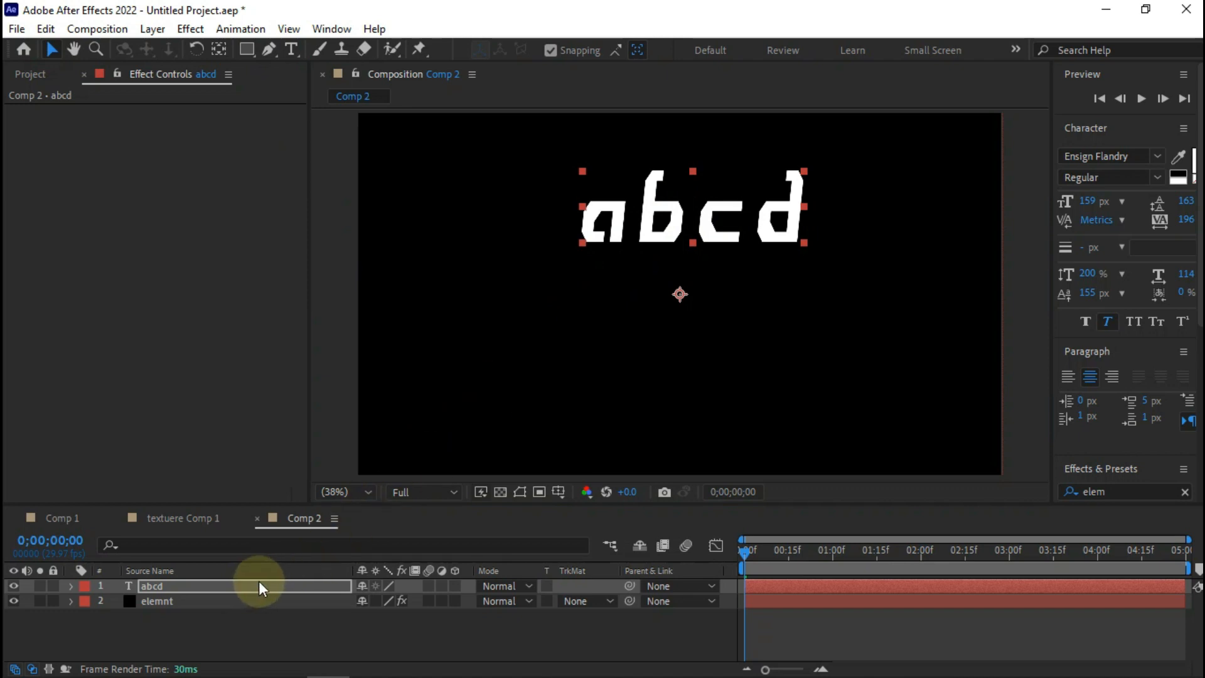
pyautogui.click(1094, 129)
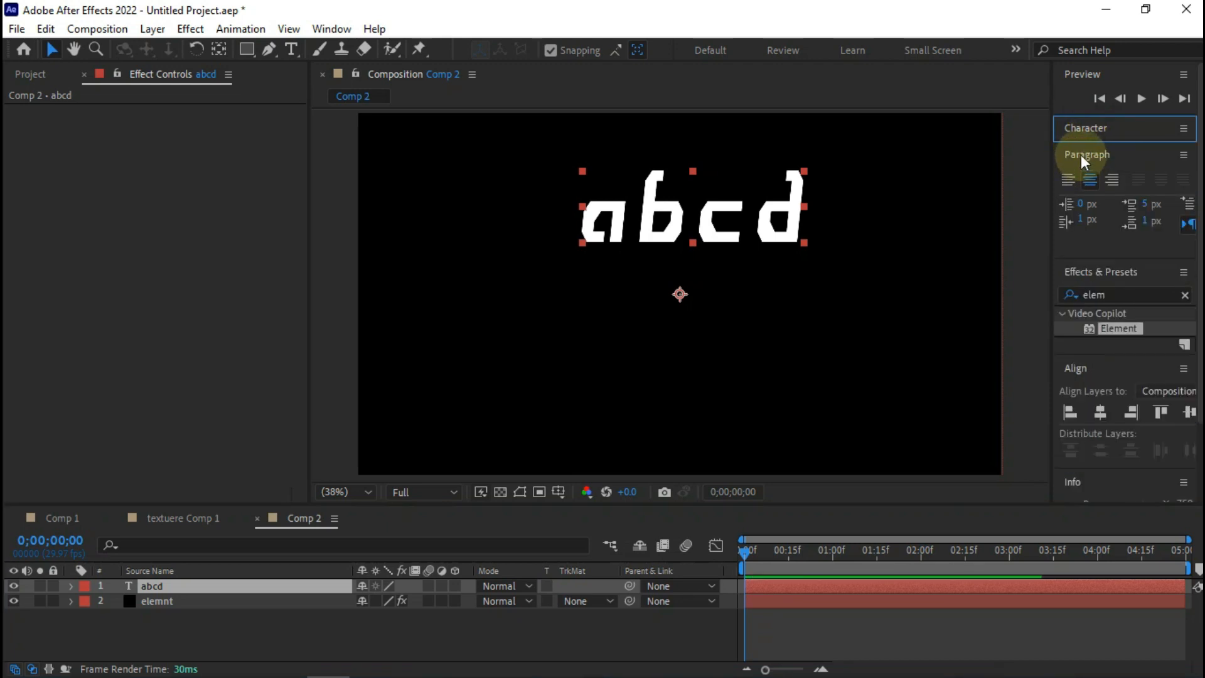
pyautogui.click(1081, 155)
pyautogui.click(1101, 321)
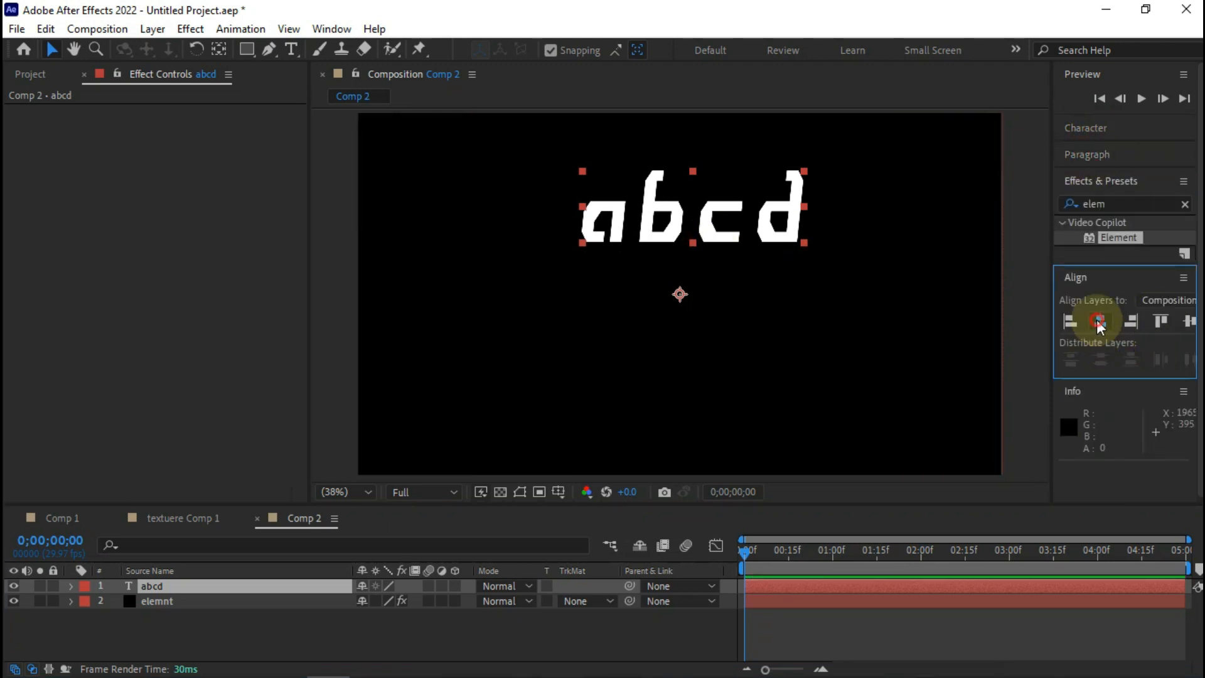
pyautogui.click(1189, 321)
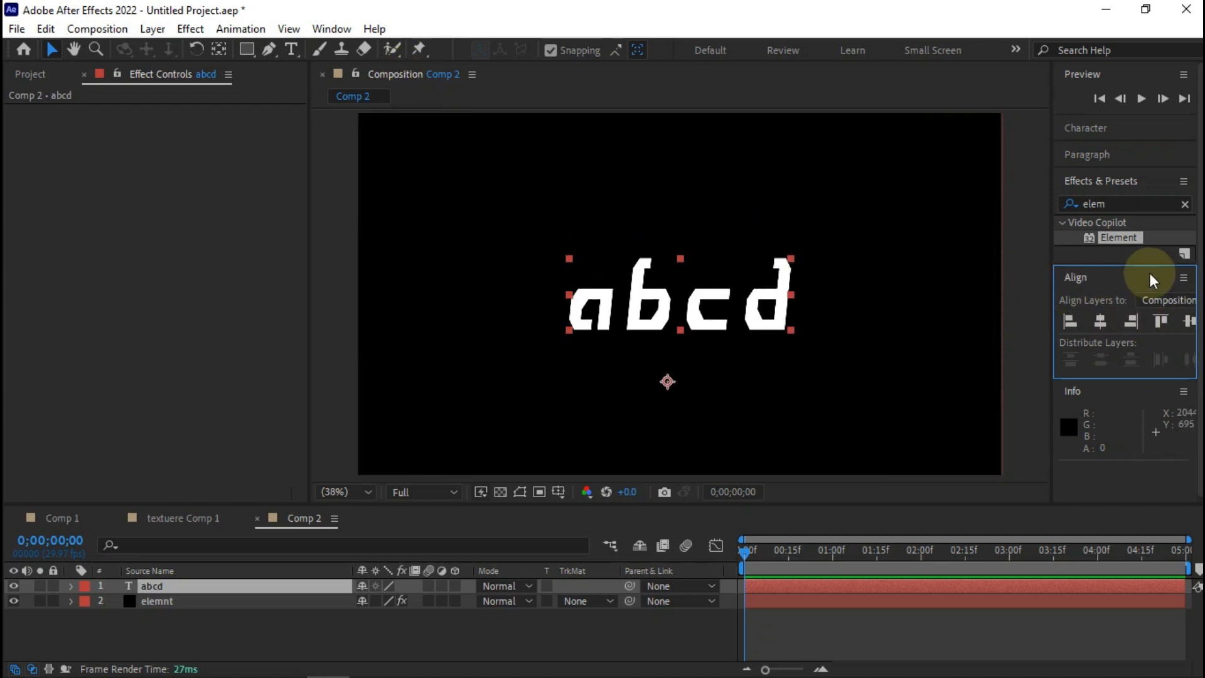
pyautogui.click(322, 31)
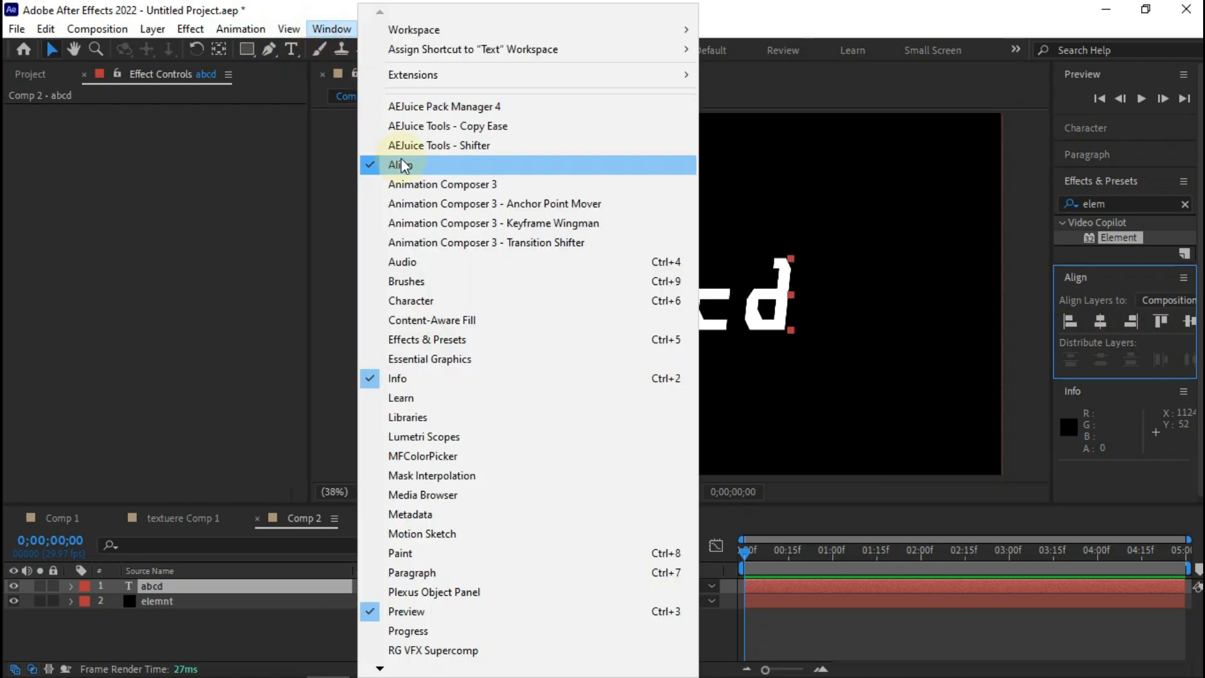
pyautogui.click(338, 291)
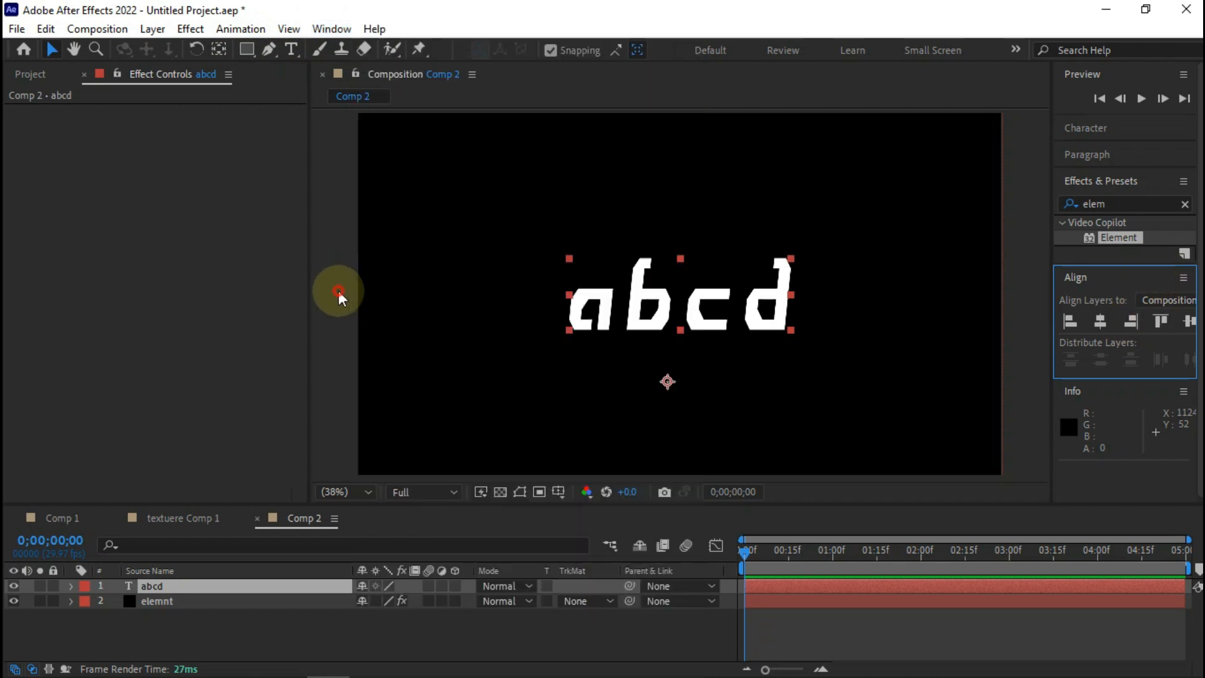
# Step: Hide the abcd text layer and move it below the elemnt layer
pyautogui.click(14, 588)
pyautogui.moveTo(132, 585); pyautogui.dragTo(120, 610)
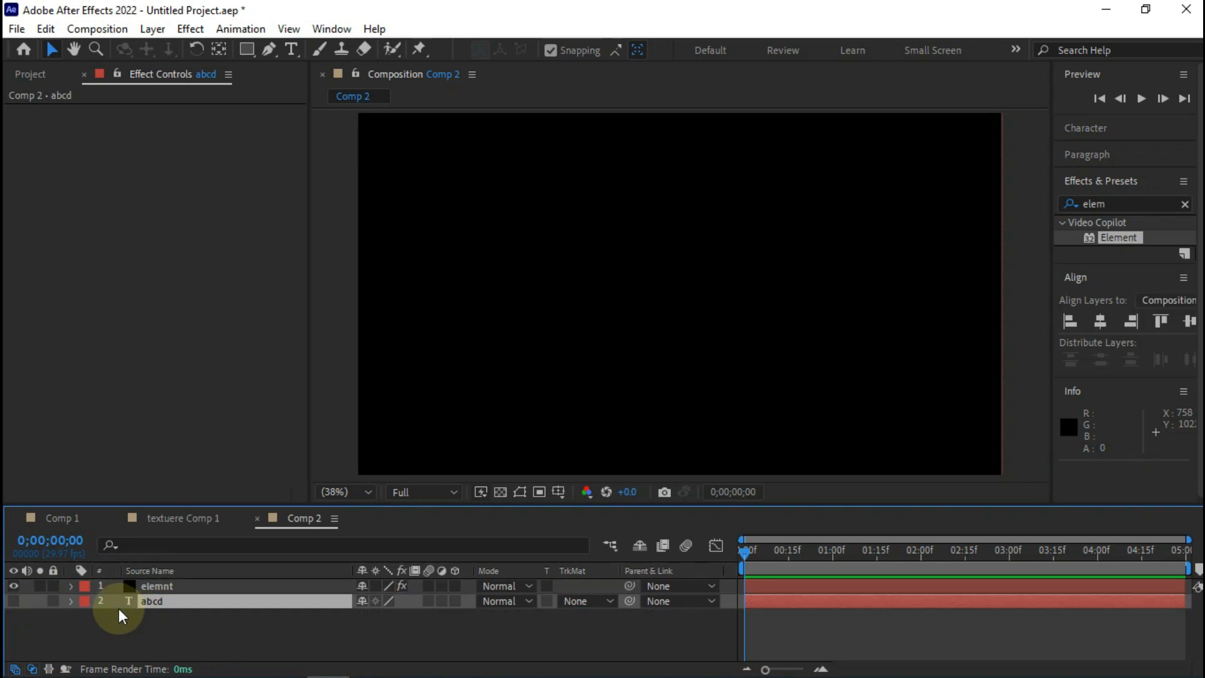
pyautogui.click(175, 635)
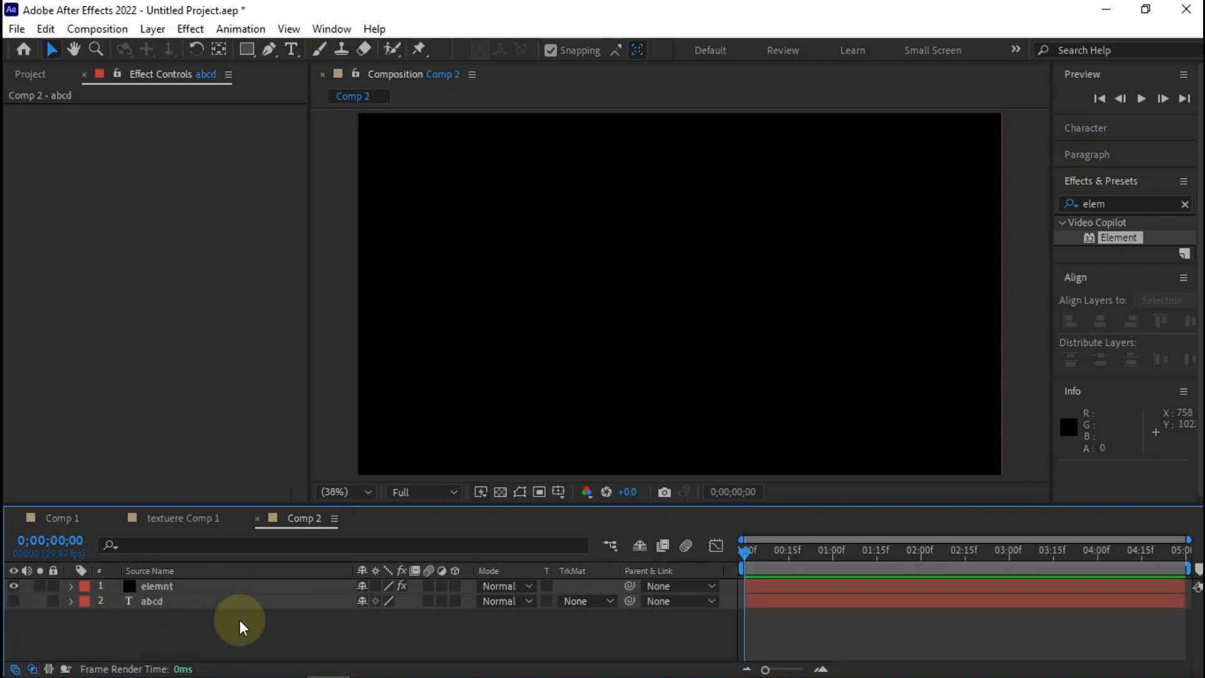
# Step: Add a black 1920 x 1080 solid layer named "texture" at the top of the layer stack
pyautogui.rightClick(265, 624)
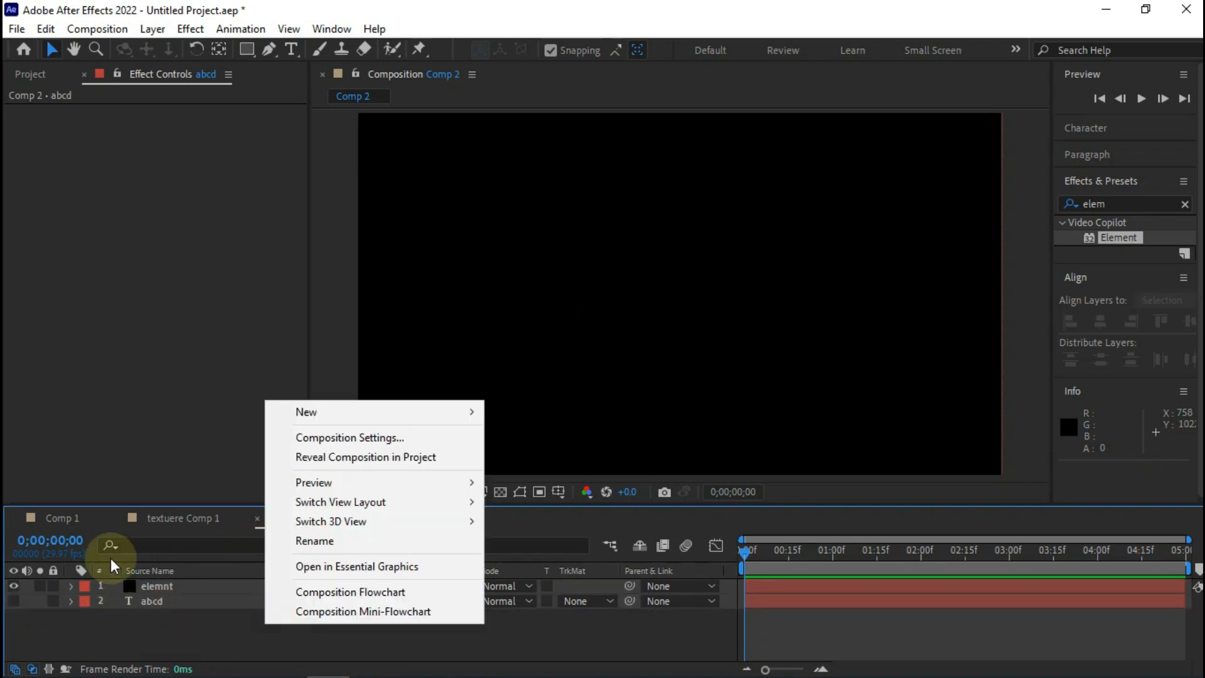
pyautogui.moveTo(436, 409)
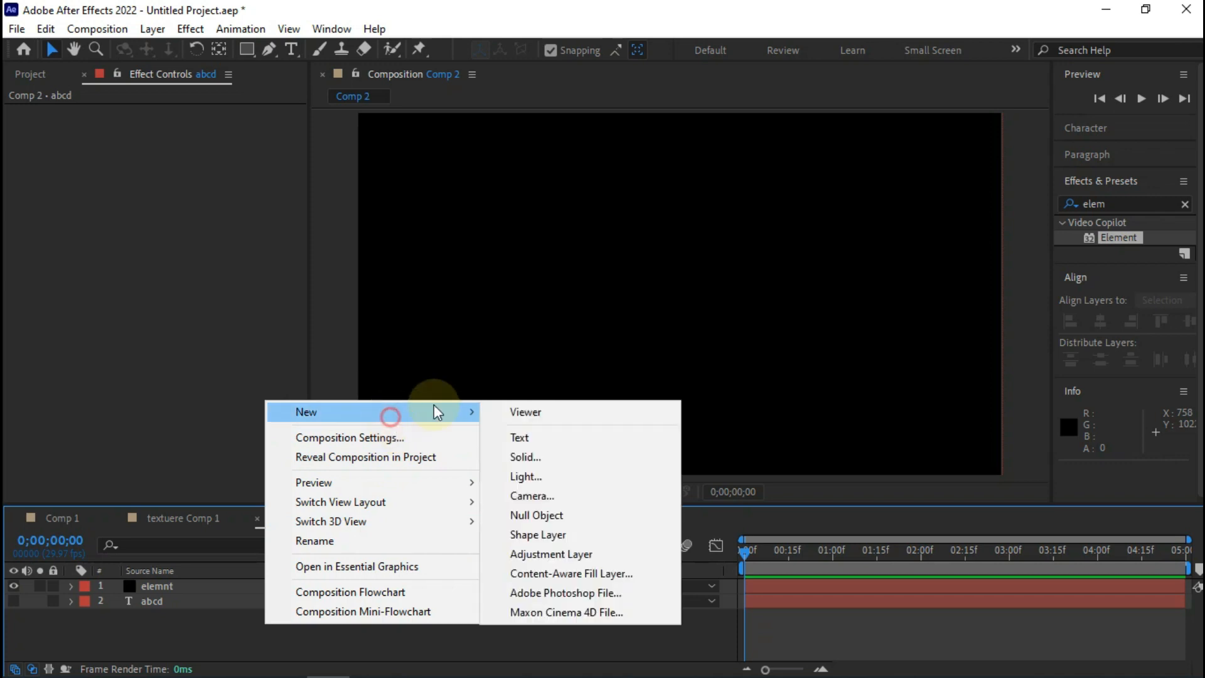
pyautogui.click(567, 457)
pyautogui.write('te')
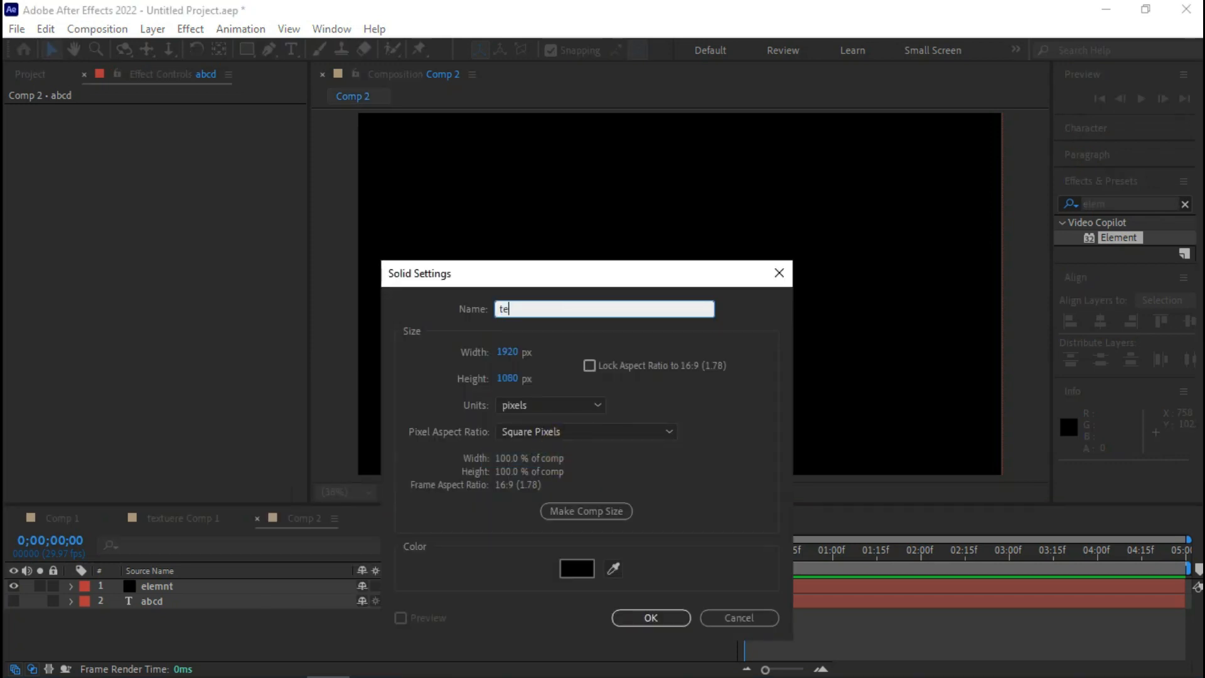
pyautogui.write('xture')
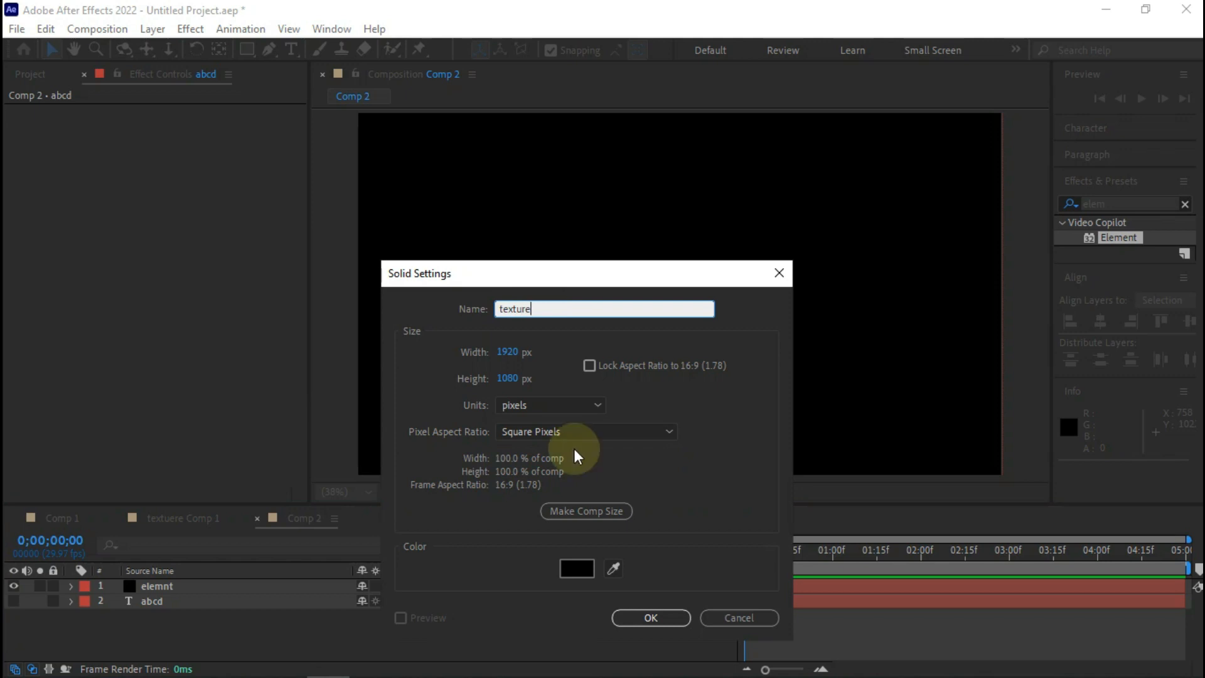
pyautogui.click(656, 618)
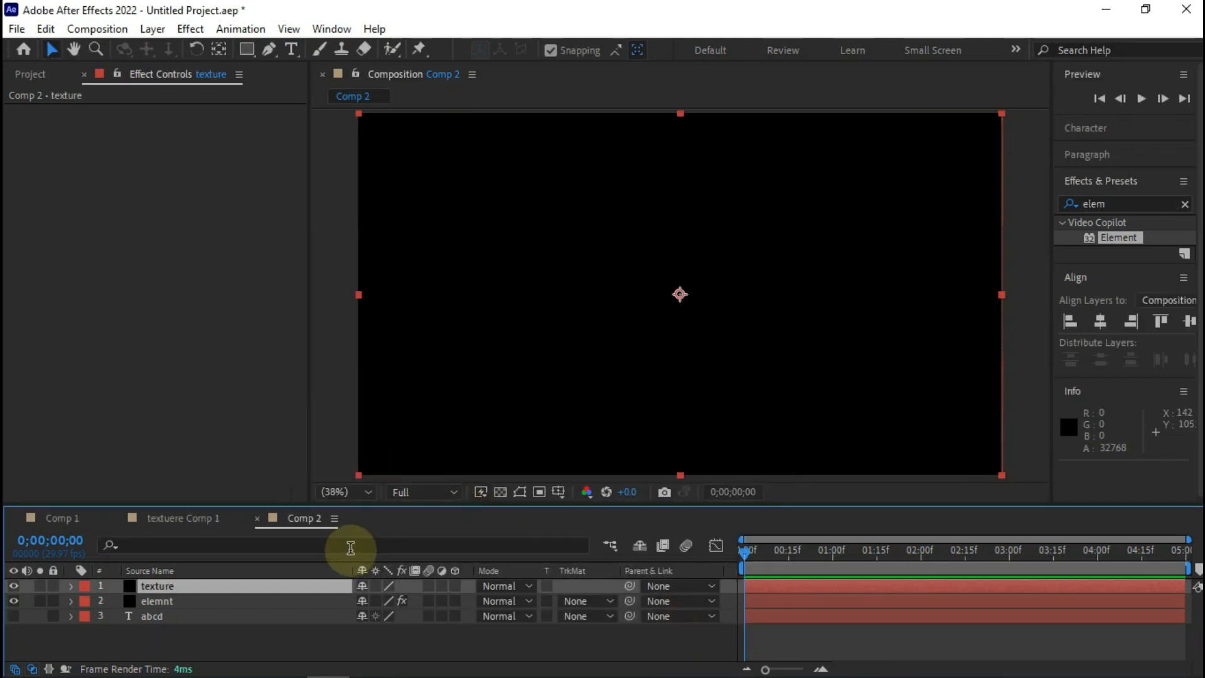
# Step: Find the Fractal Noise effect and apply it to the texture layer
pyautogui.click(1096, 203)
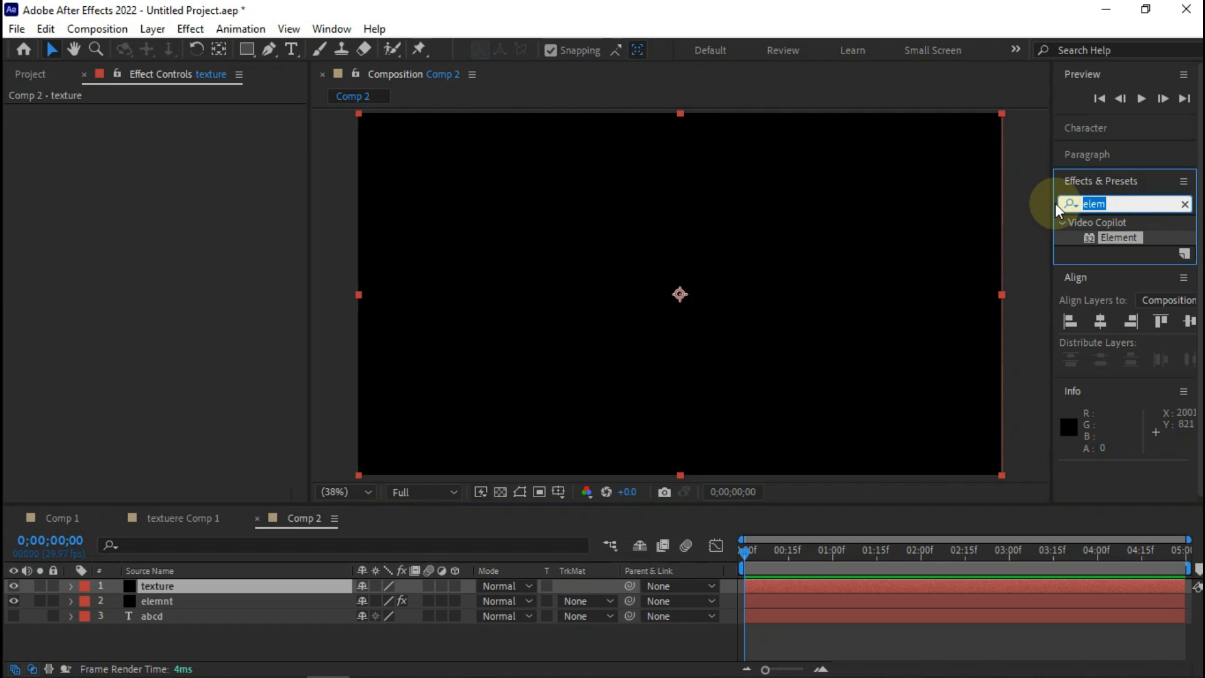
pyautogui.write('fract')
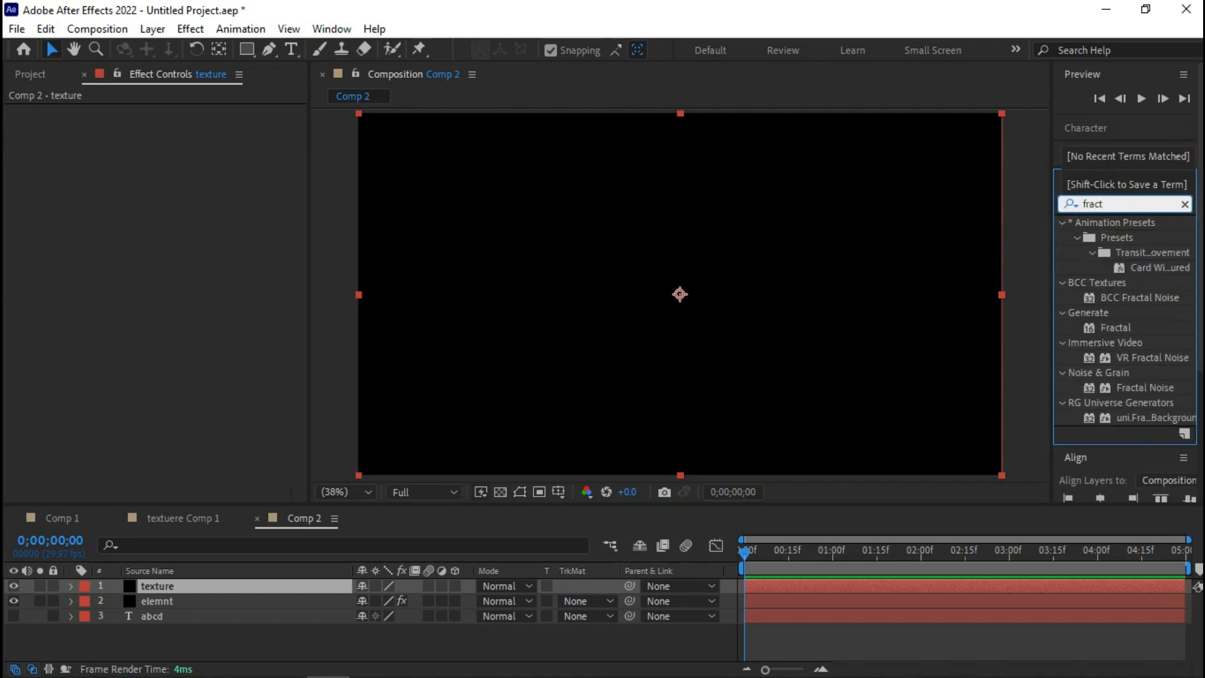
pyautogui.write('al')
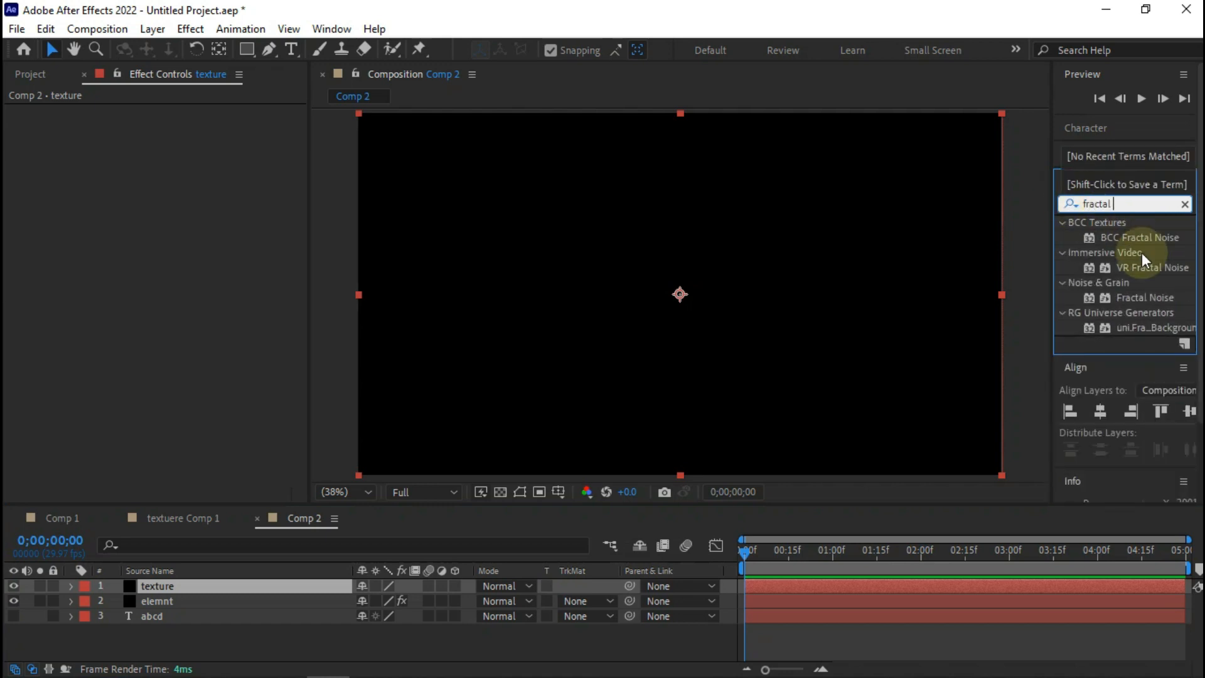
pyautogui.moveTo(1151, 297); pyautogui.dragTo(924, 325)
pyautogui.moveTo(792, 379); pyautogui.dragTo(793, 379)
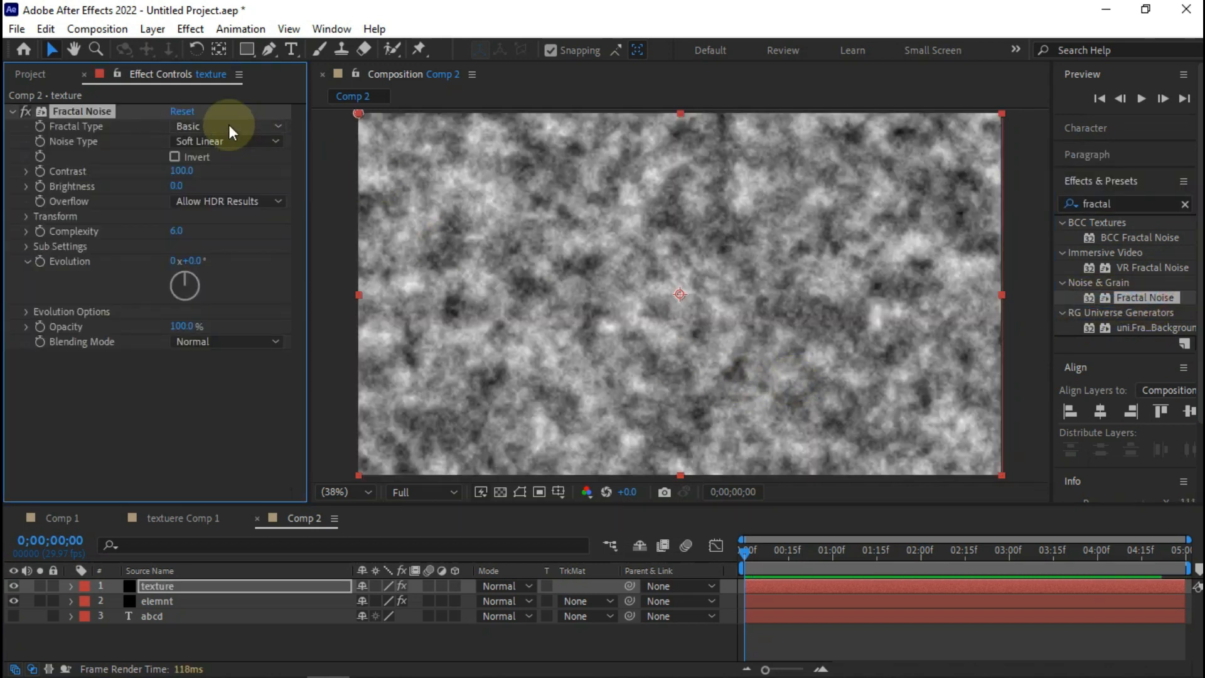
# Step: Set the Fractal Noise fractal type to Terrain and its noise type to Block
pyautogui.click(228, 126)
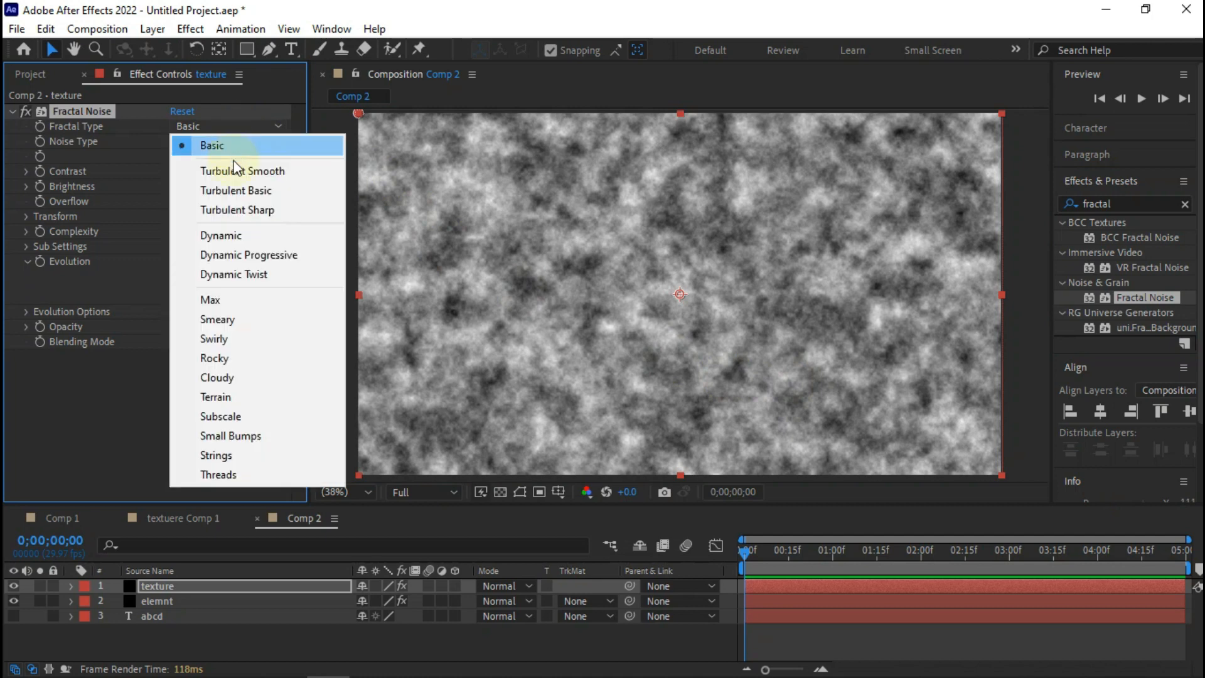
pyautogui.click(249, 398)
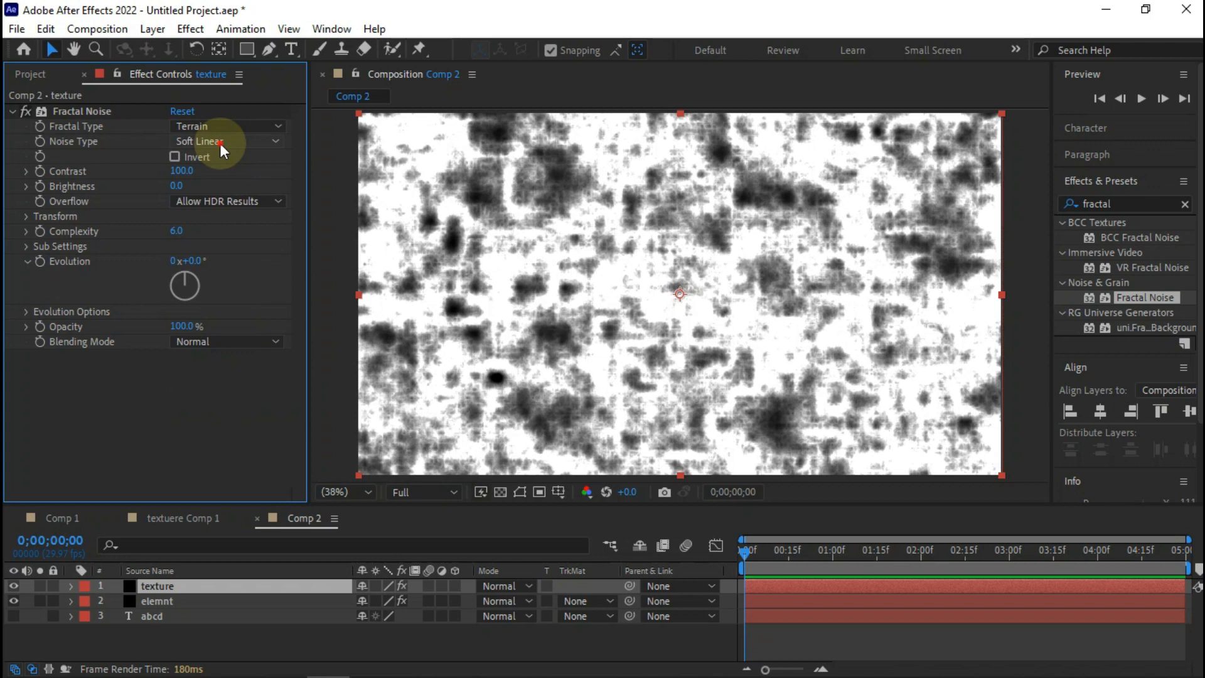
pyautogui.click(222, 146)
pyautogui.click(222, 164)
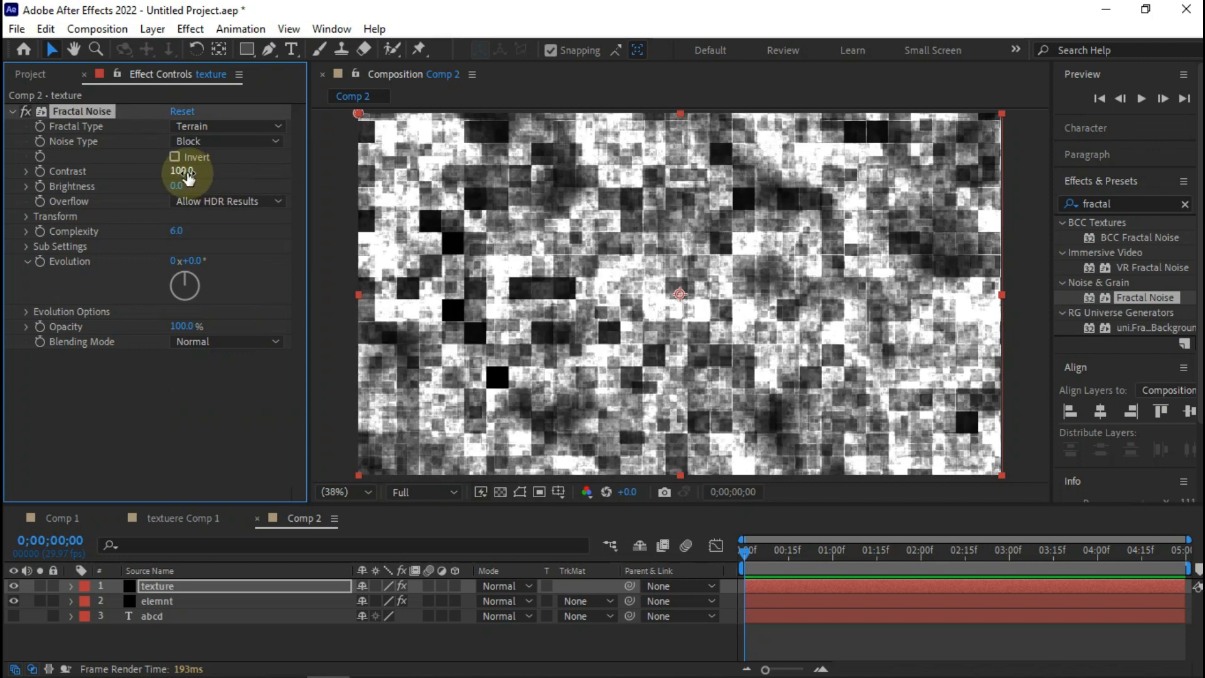
# Step: Set the Fractal Noise contrast to about 122.7 and its brightness to -50
pyautogui.moveTo(187, 179); pyautogui.dragTo(373, 238)
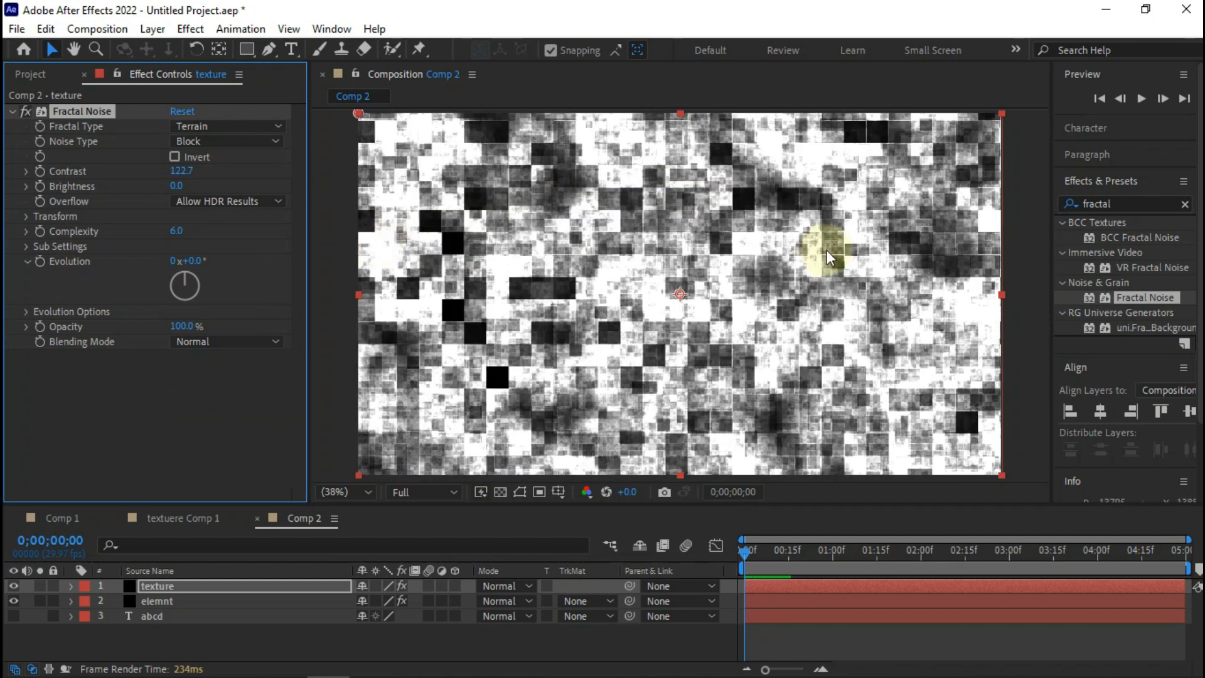
pyautogui.click(176, 186)
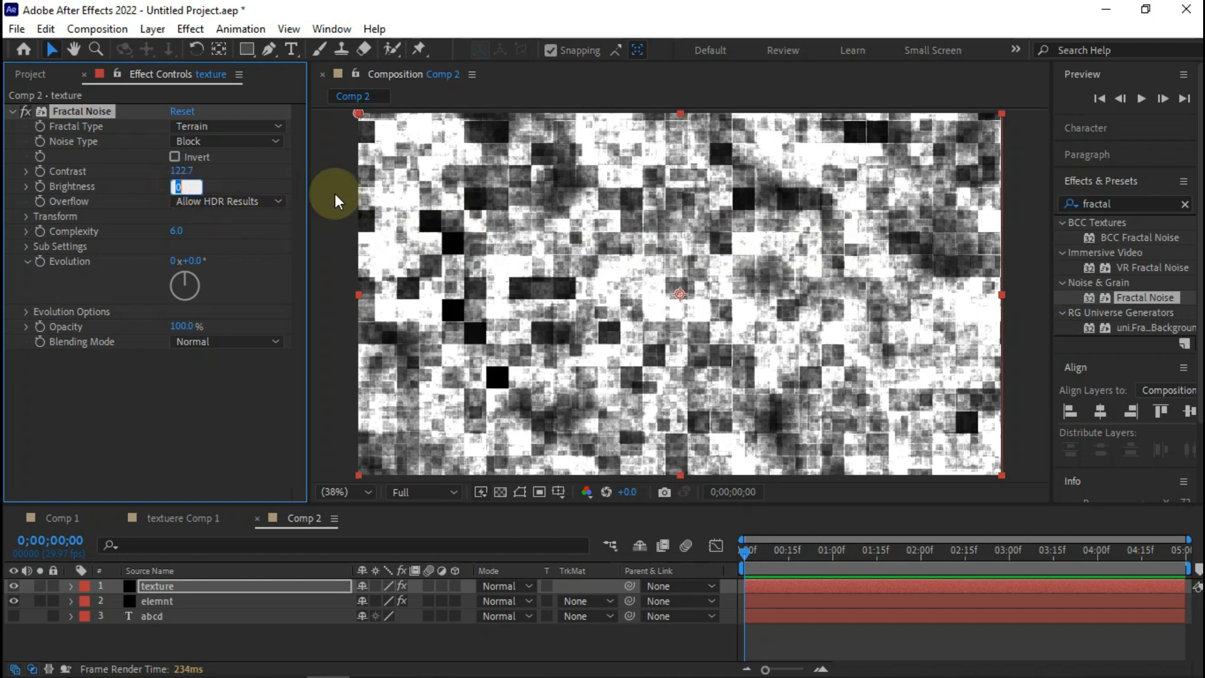
pyautogui.click(334, 194)
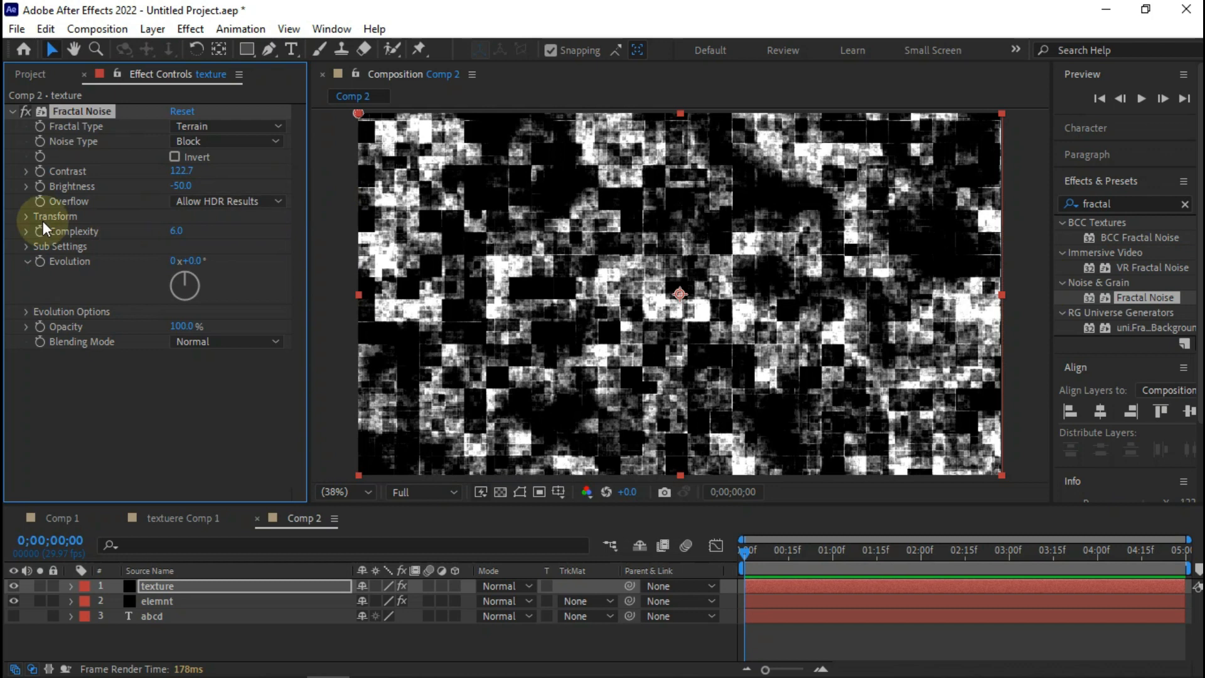
# Step: Enlarge the Fractal Noise pattern by setting its transform scale to about 159.8
pyautogui.click(25, 217)
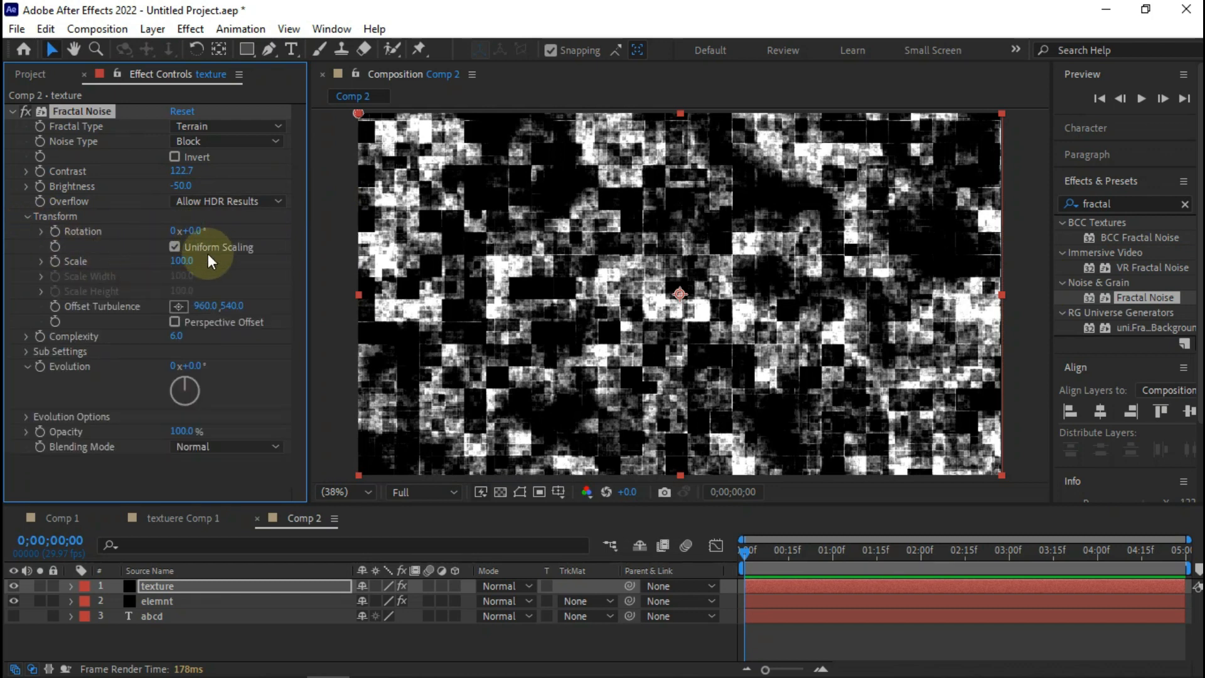
pyautogui.moveTo(182, 264); pyautogui.dragTo(244, 266)
pyautogui.moveTo(249, 266); pyautogui.dragTo(256, 265)
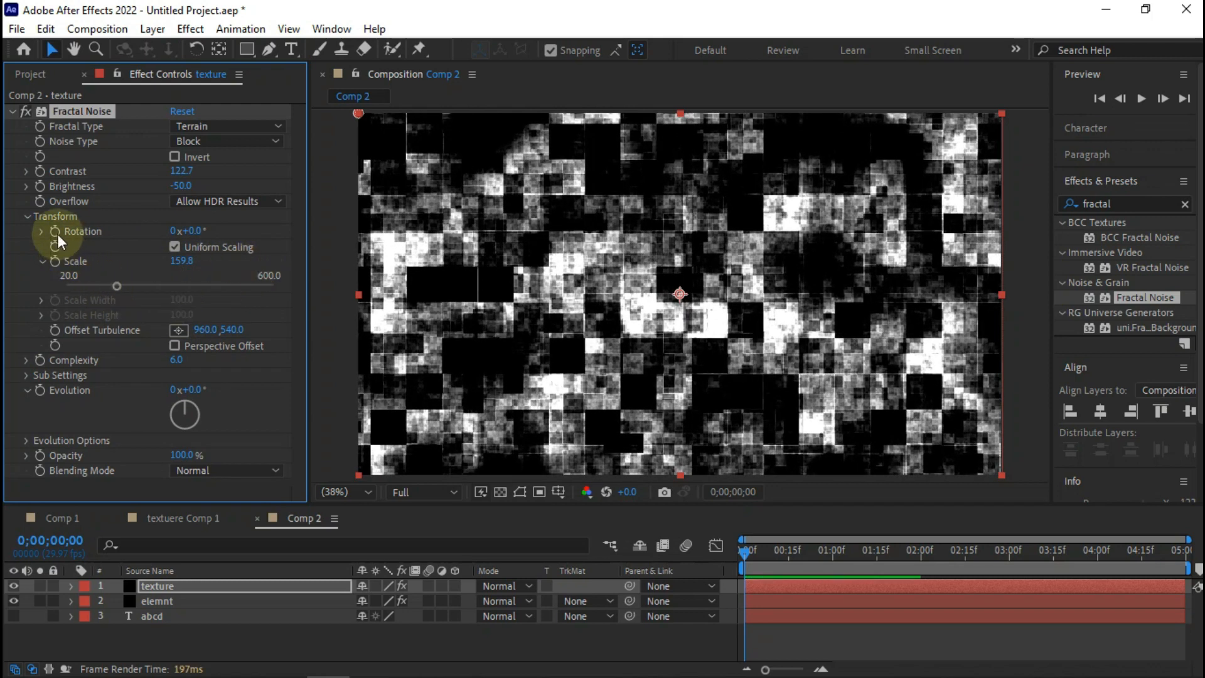
# Step: Drive the Fractal Noise evolution with the expression time*-175 and preview the animated noise
pyautogui.keyDown('alt'); pyautogui.click(42, 393); pyautogui.keyUp('alt')
pyautogui.write('ti')
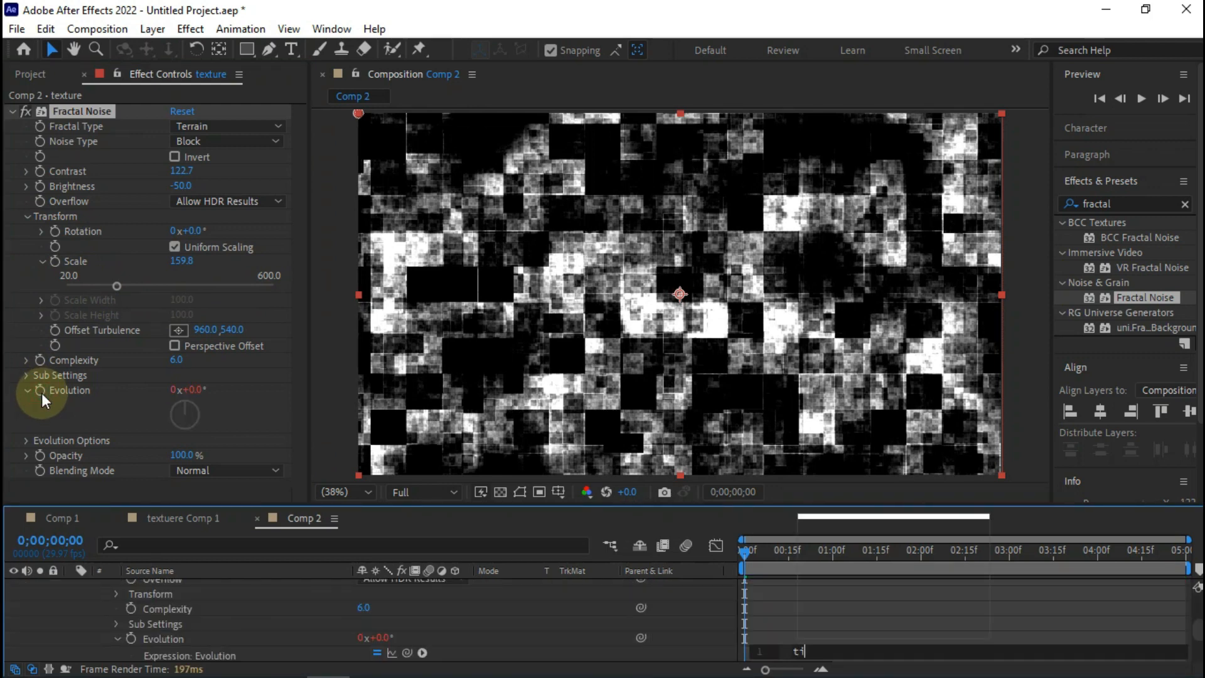
pyautogui.write('me*')
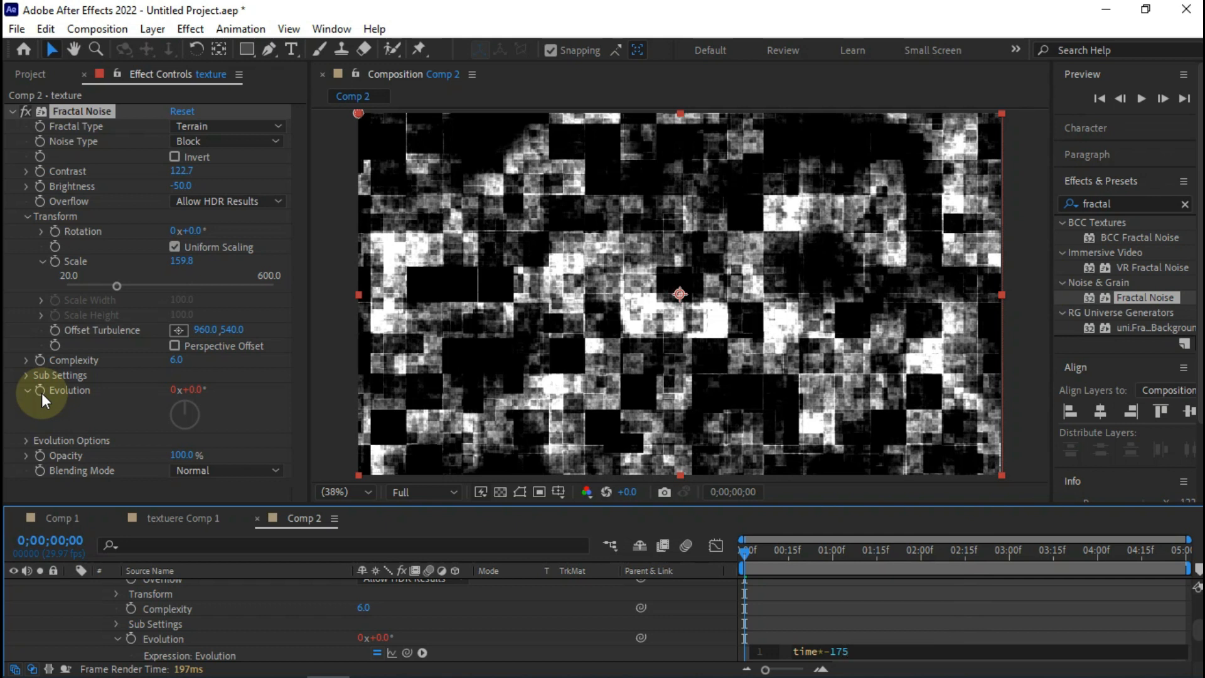
pyautogui.press('KP_Enter')
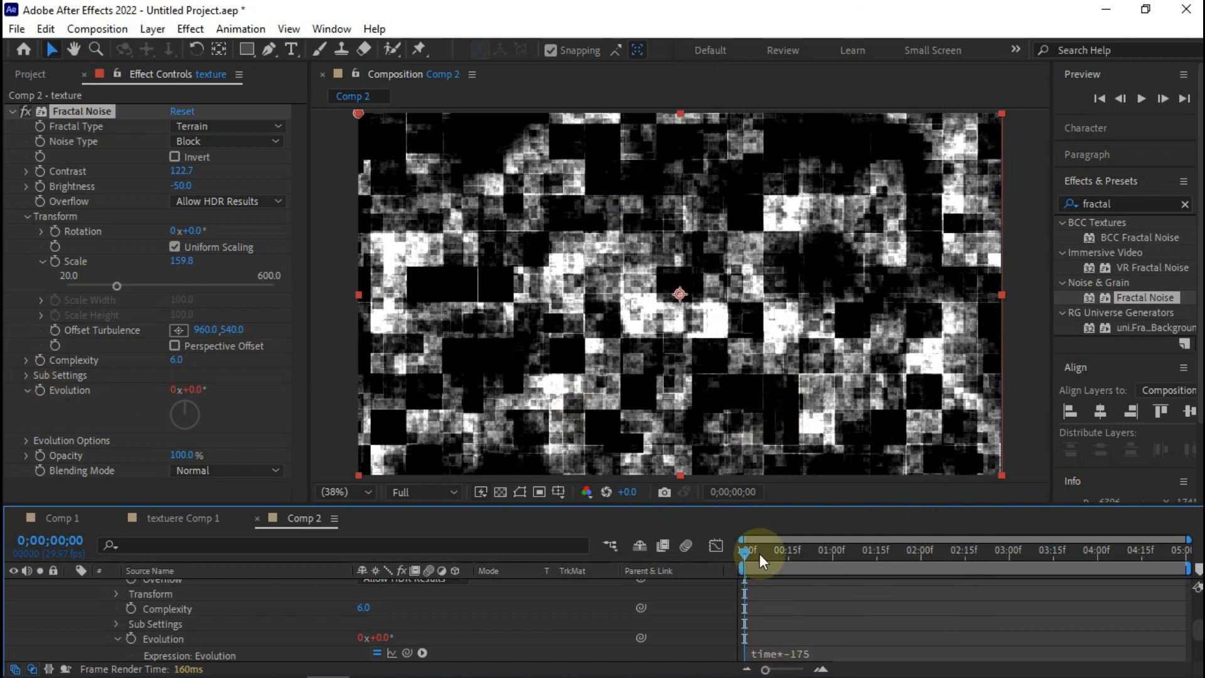
pyautogui.moveTo(759, 554); pyautogui.dragTo(780, 554)
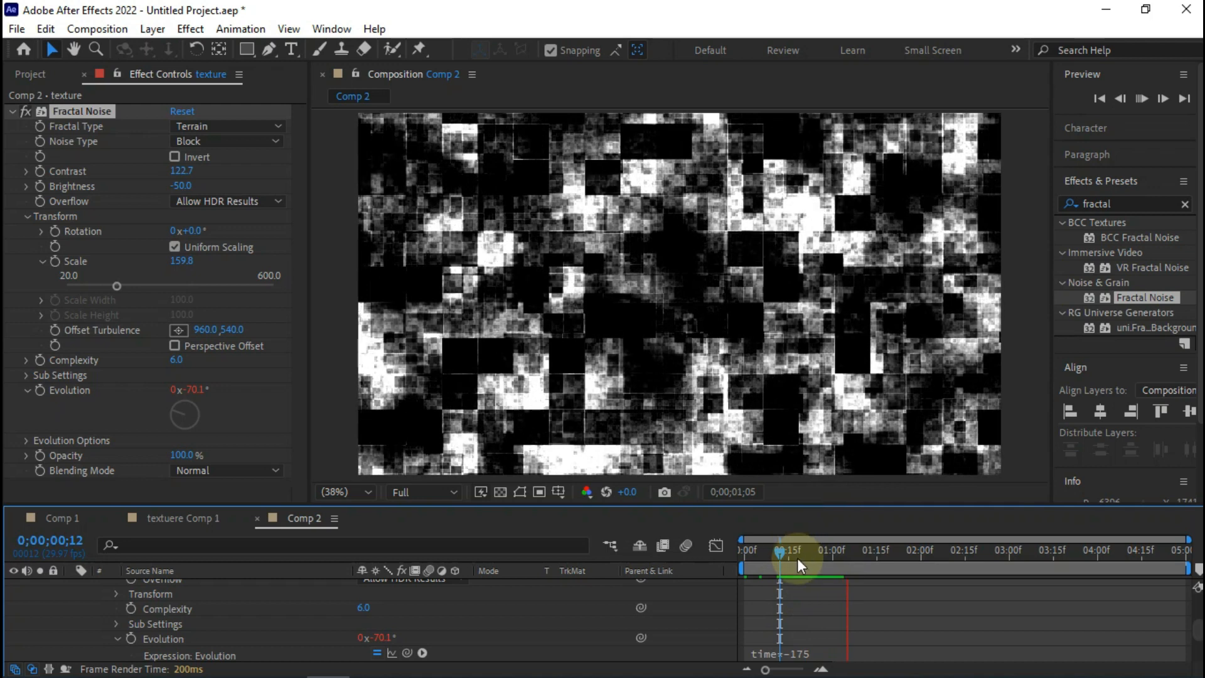
pyautogui.click(798, 558)
pyautogui.scroll(5, 156, 623)
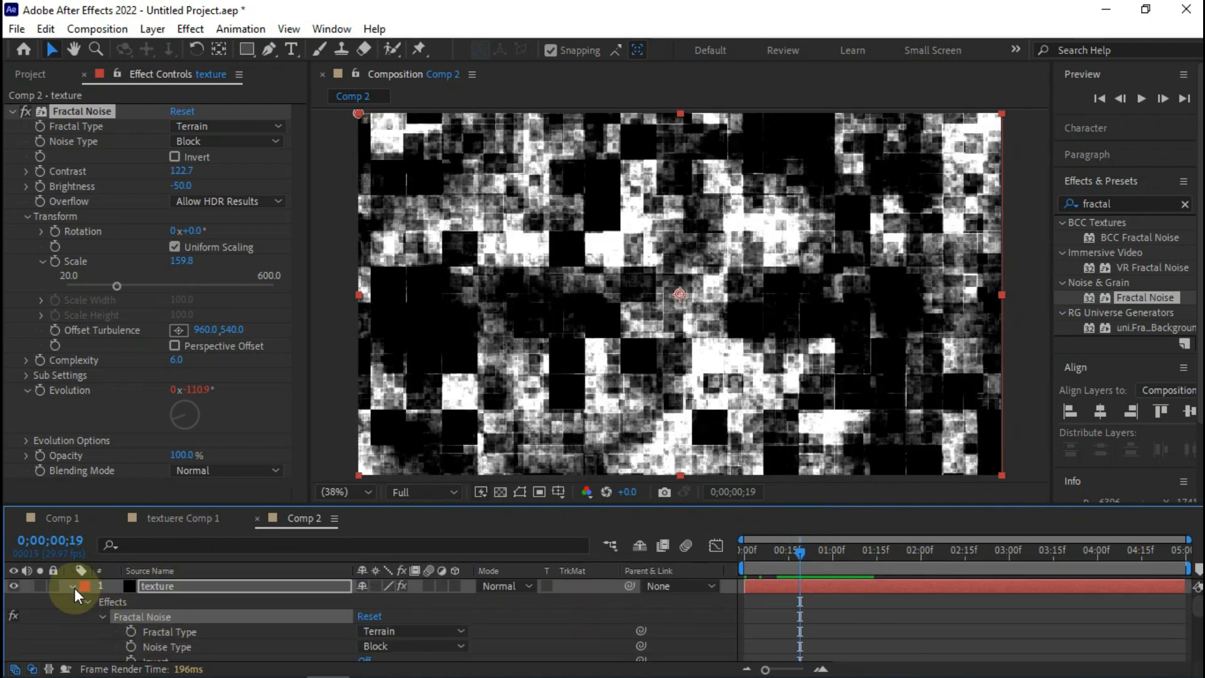
pyautogui.click(73, 586)
# Step: Find the Tritone effect and apply it to the texture layer below Fractal Noise
pyautogui.click(183, 586)
pyautogui.click(1133, 203)
pyautogui.write('trito')
pyautogui.moveTo(1131, 297); pyautogui.dragTo(174, 447)
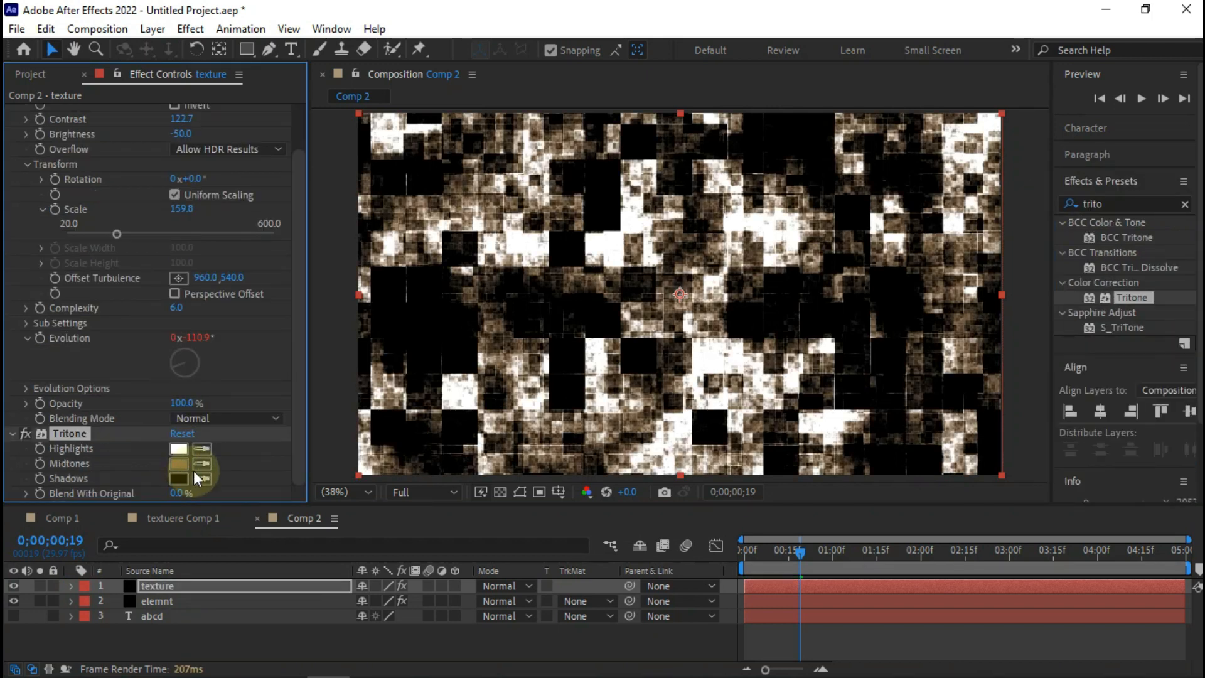
# Step: Set the Tritone highlights colour to pink FF27BF
pyautogui.click(179, 449)
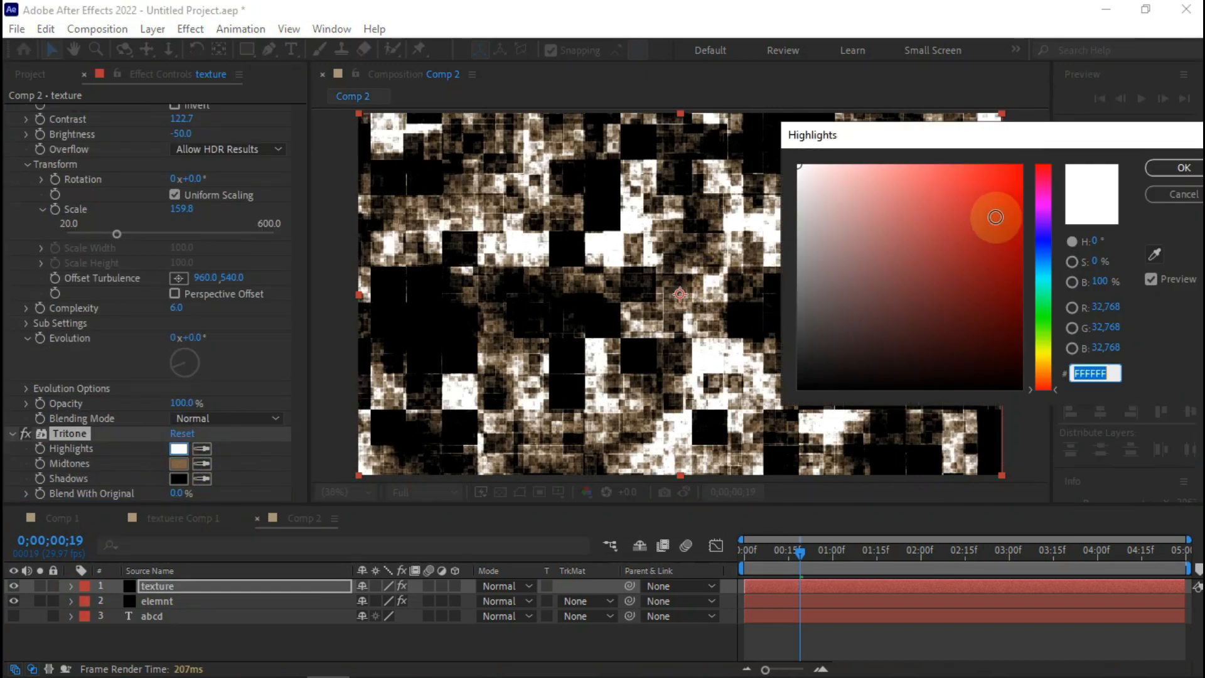
pyautogui.moveTo(1046, 204); pyautogui.dragTo(988, 160)
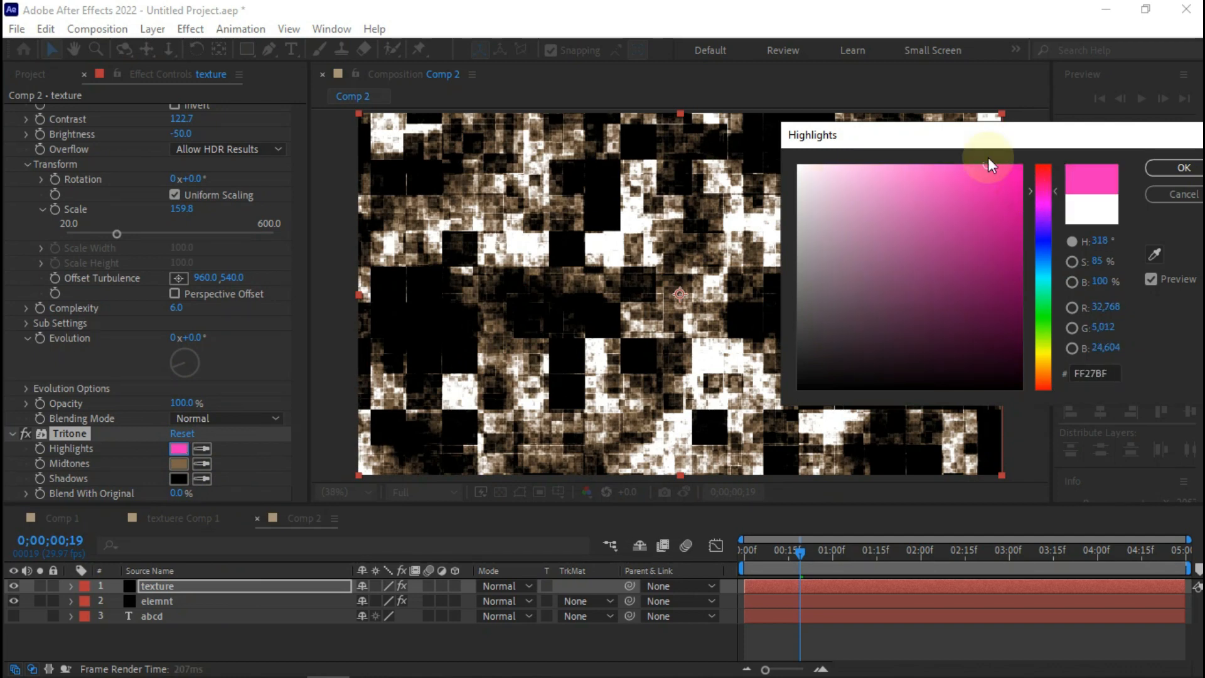
pyautogui.click(1197, 170)
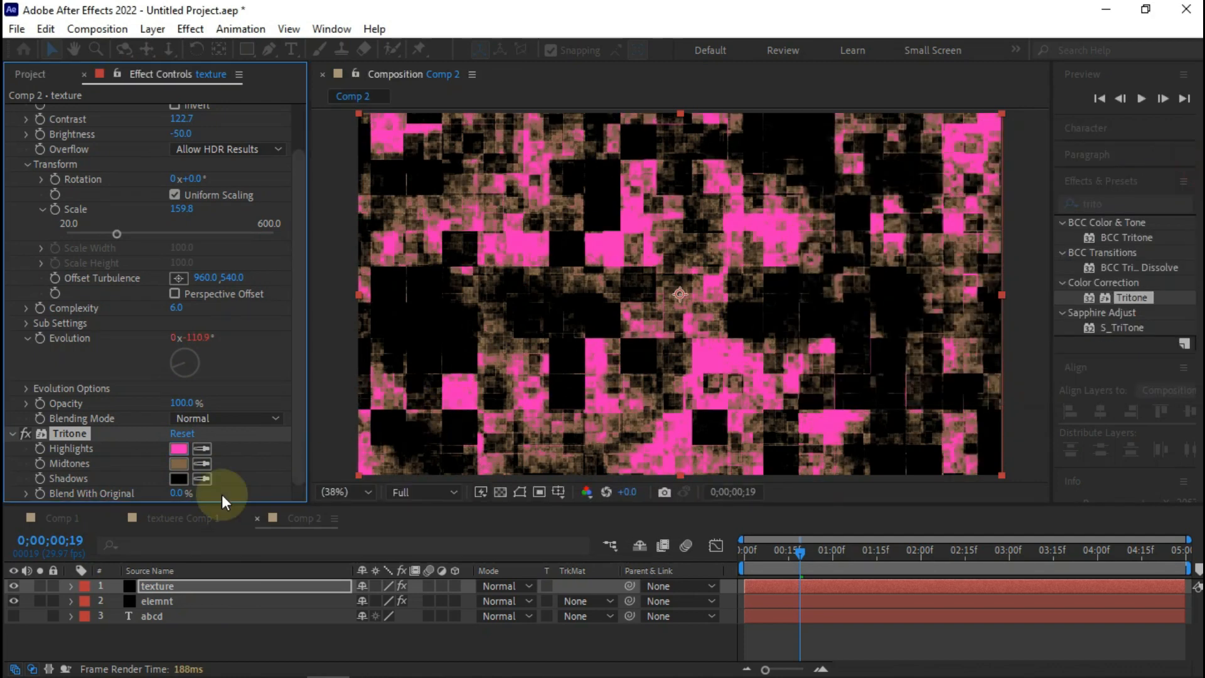
# Step: Set the Tritone midtones colour to blue 2294FF
pyautogui.click(178, 463)
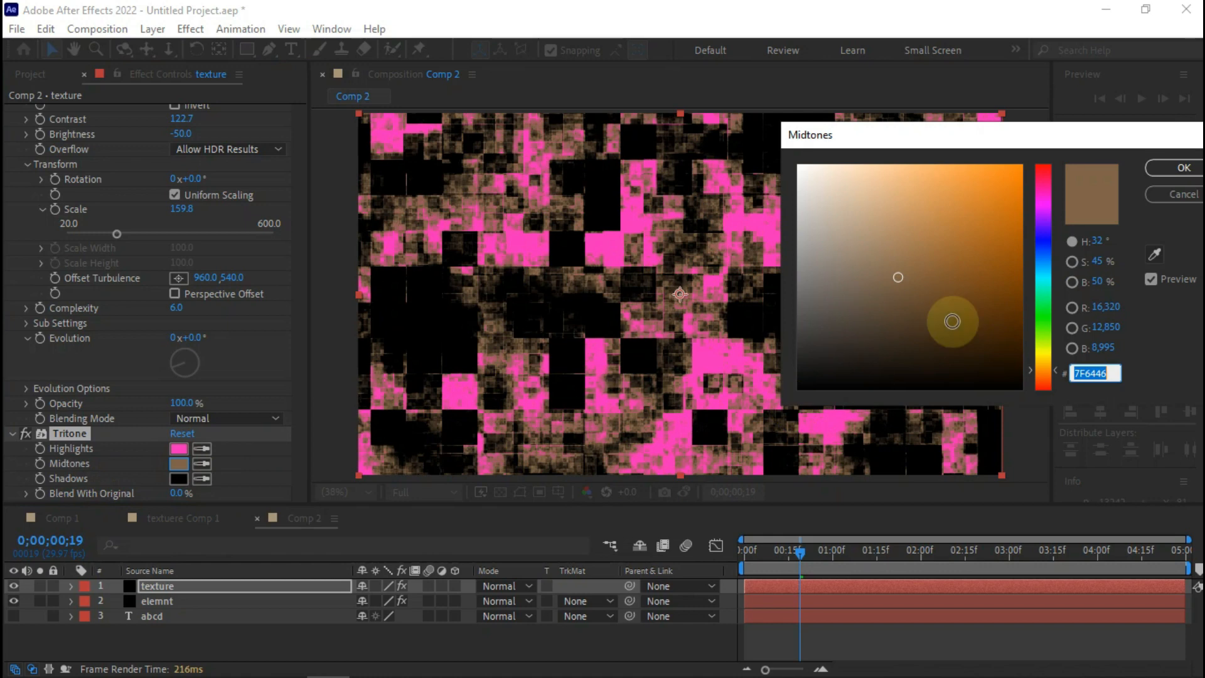
pyautogui.moveTo(1046, 223); pyautogui.dragTo(1043, 257)
pyautogui.moveTo(993, 182); pyautogui.dragTo(992, 165)
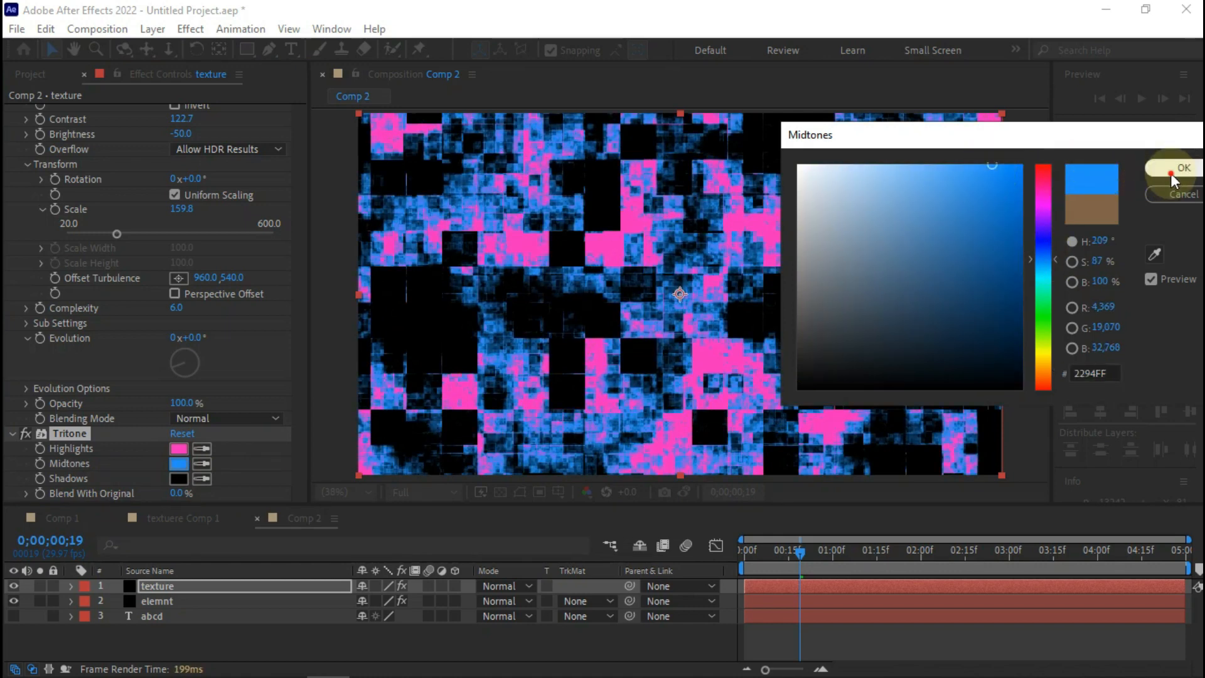
pyautogui.click(1180, 168)
# Step: Change the Tritone highlights colour to yellow-green D4FF27
pyautogui.click(179, 449)
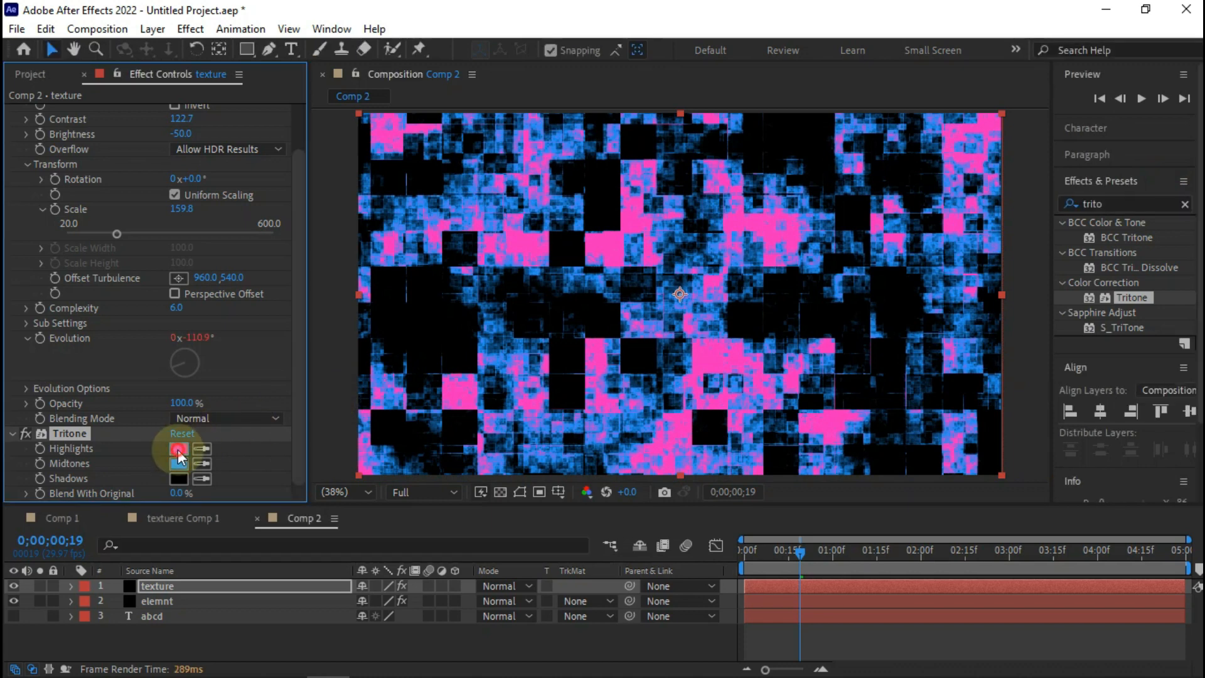
pyautogui.click(1047, 346)
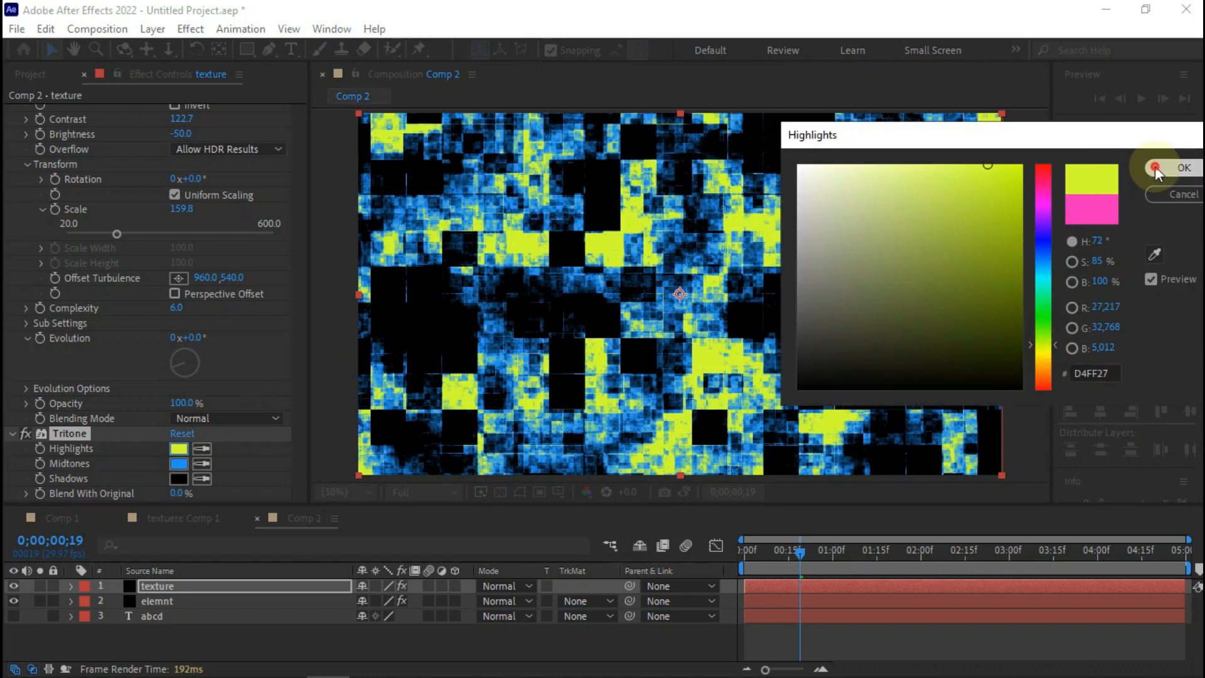
pyautogui.click(1183, 168)
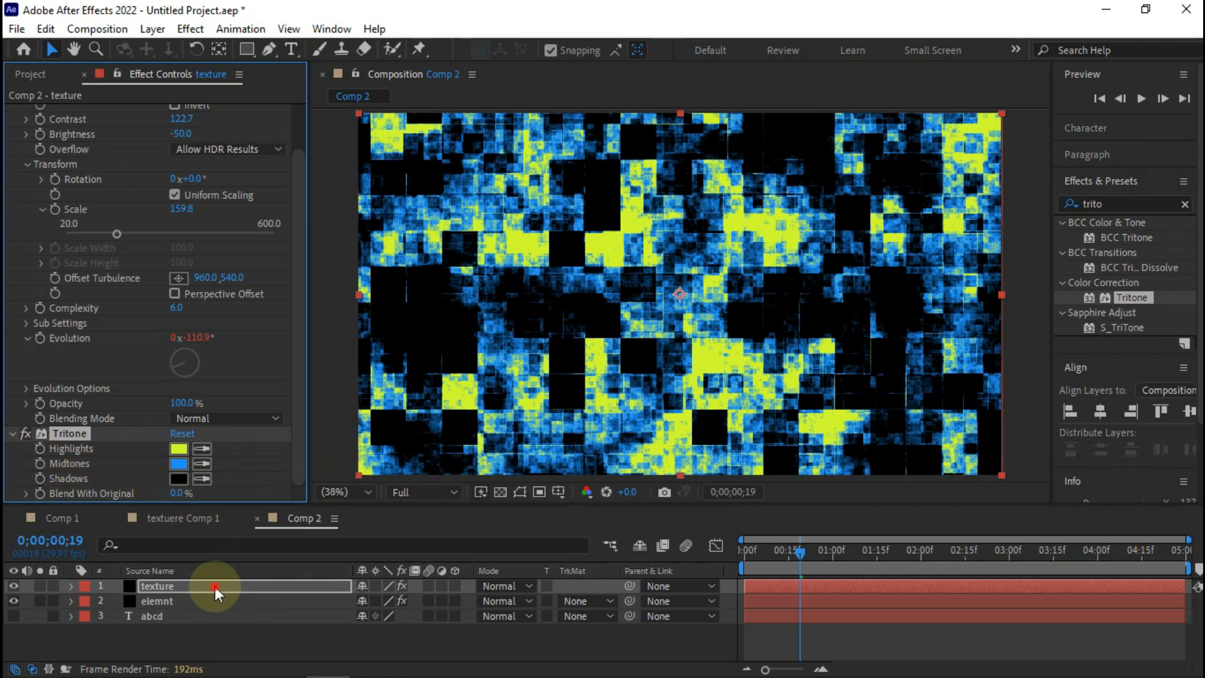
# Step: Search for glow effects and apply Deep Glow to the texture layer
pyautogui.hotkey('ctrl', 'space')
pyautogui.write('glow')
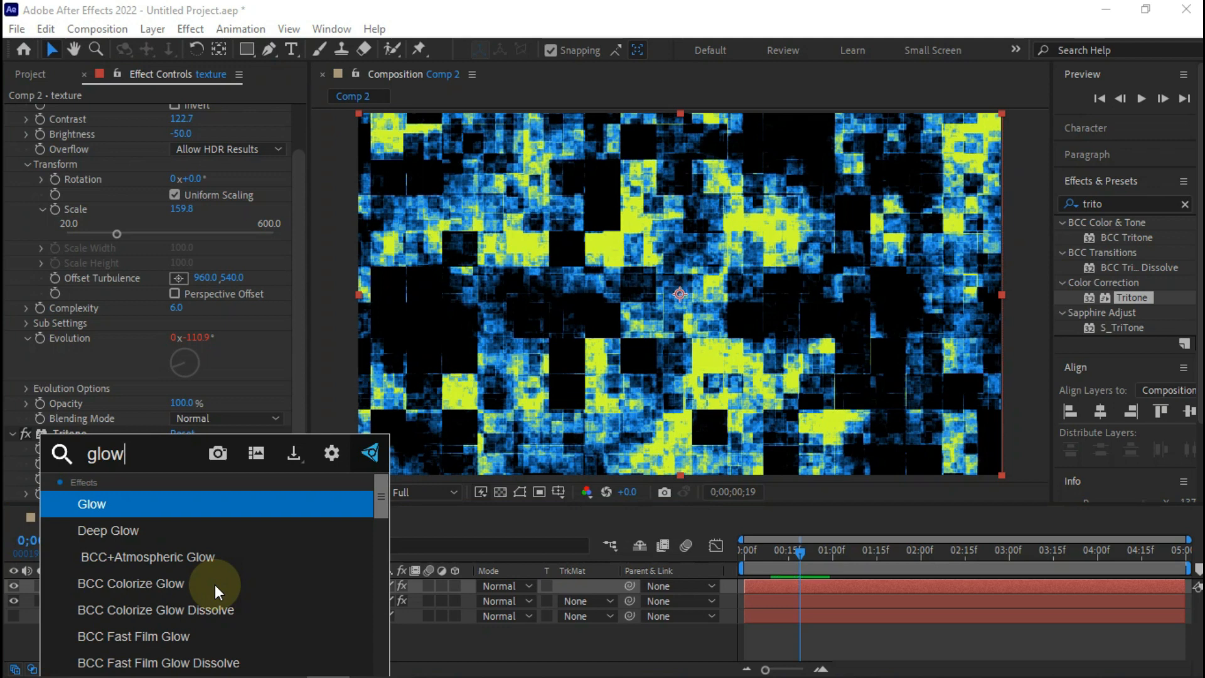
pyautogui.press('Down')
pyautogui.press('Return')
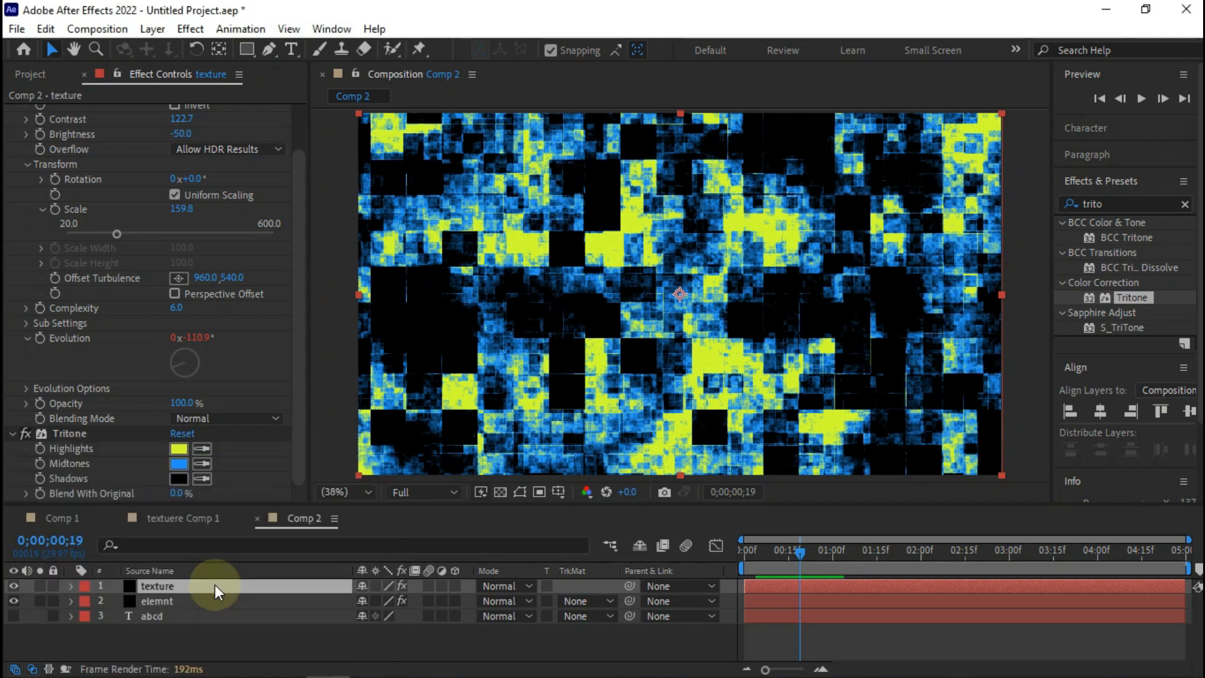
# Step: Set the Deep Glow radius to 20 and its exposure to 0.5
pyautogui.click(181, 164)
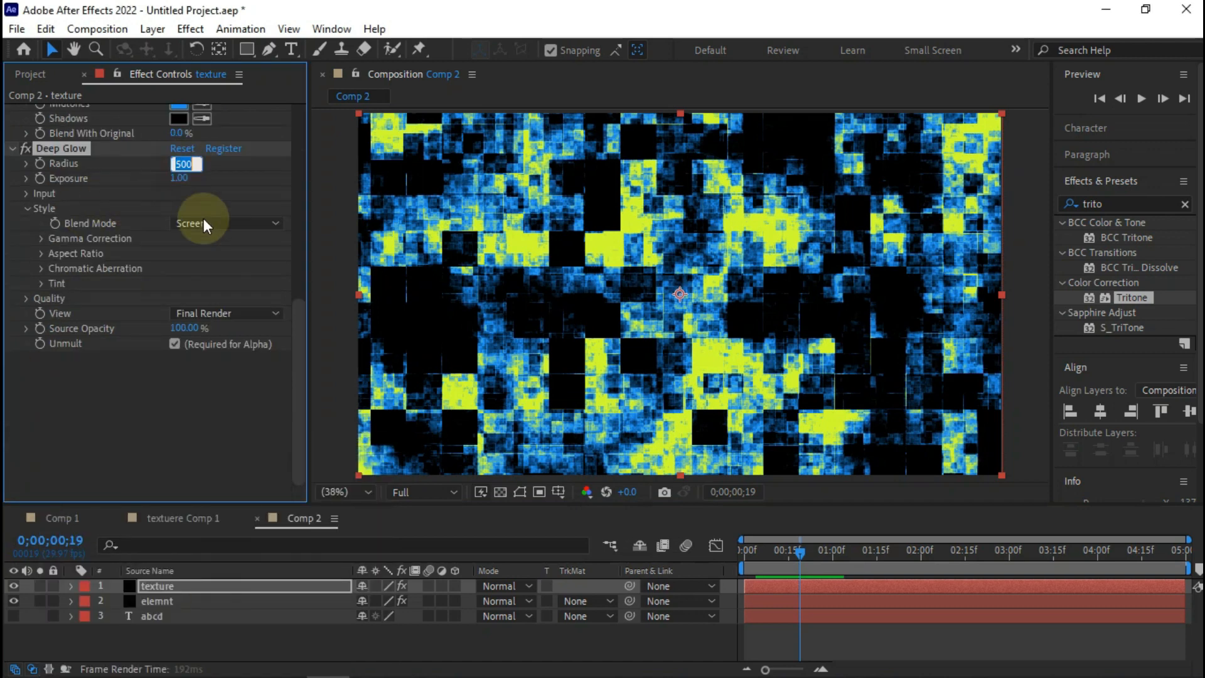
pyautogui.write('20')
pyautogui.press('Return')
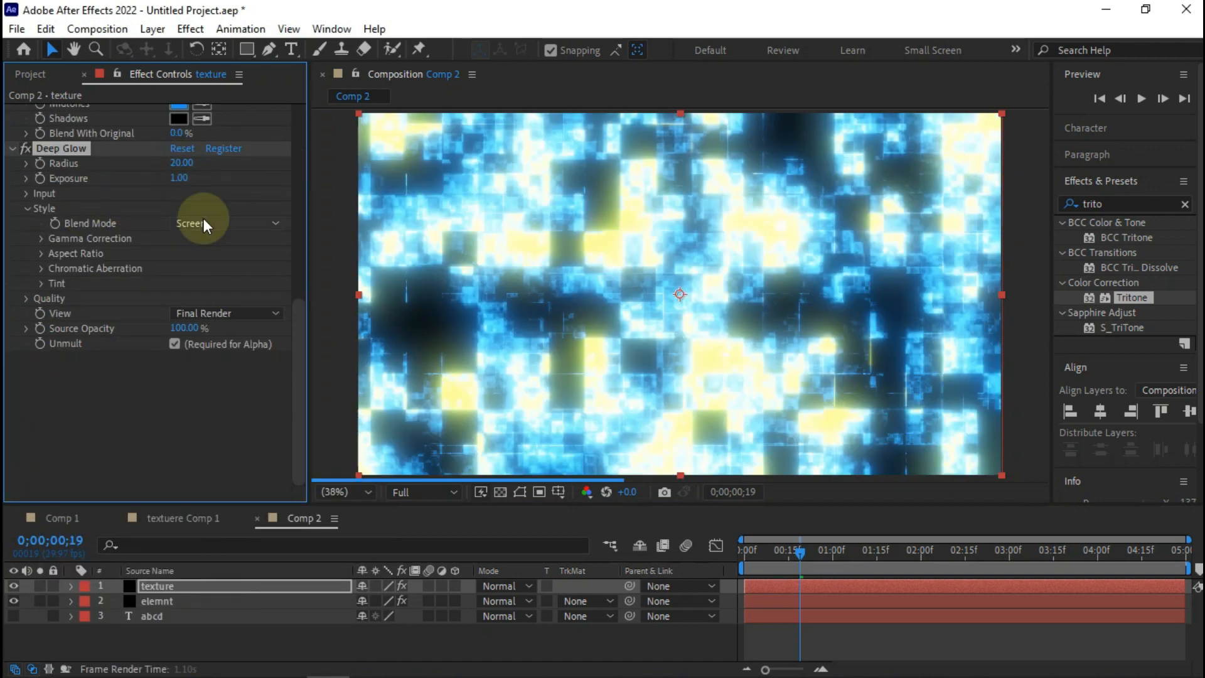
pyautogui.click(184, 179)
pyautogui.write('0.5')
pyautogui.press('Return')
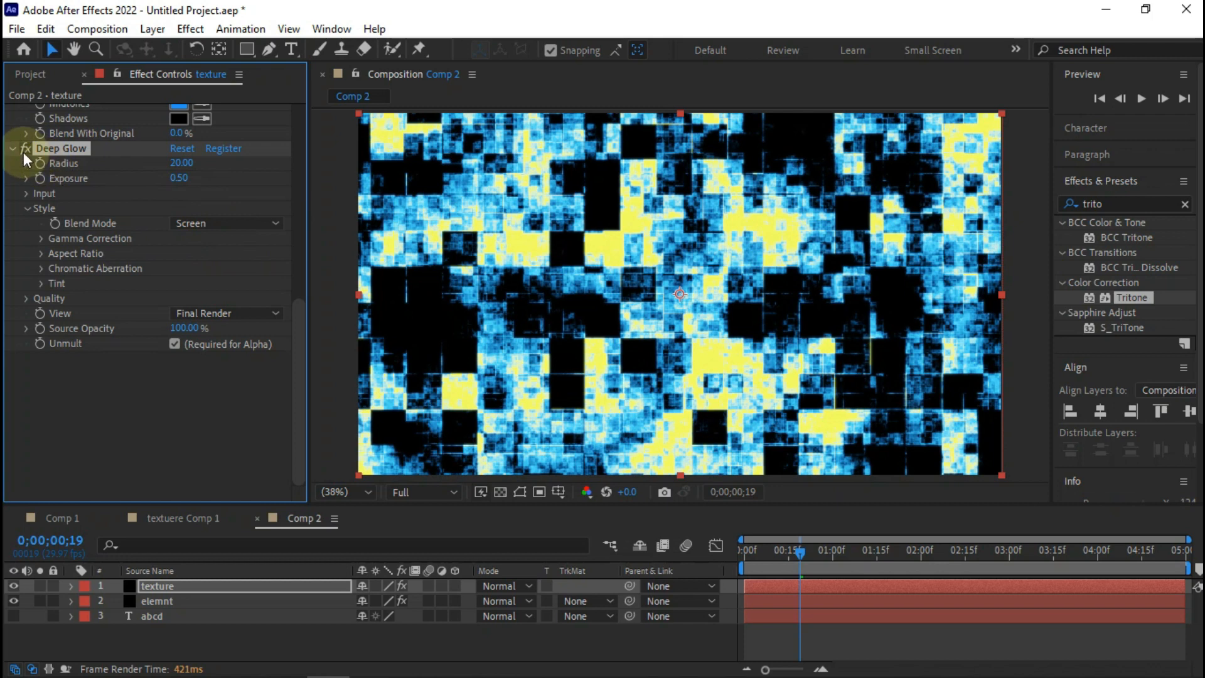
# Step: Pre-compose the texture layer at the bottom of the layer stack as "texture Comp 1", moving all attributes into it, and hide it
pyautogui.moveTo(204, 590); pyautogui.dragTo(194, 617)
pyautogui.rightClick(172, 620)
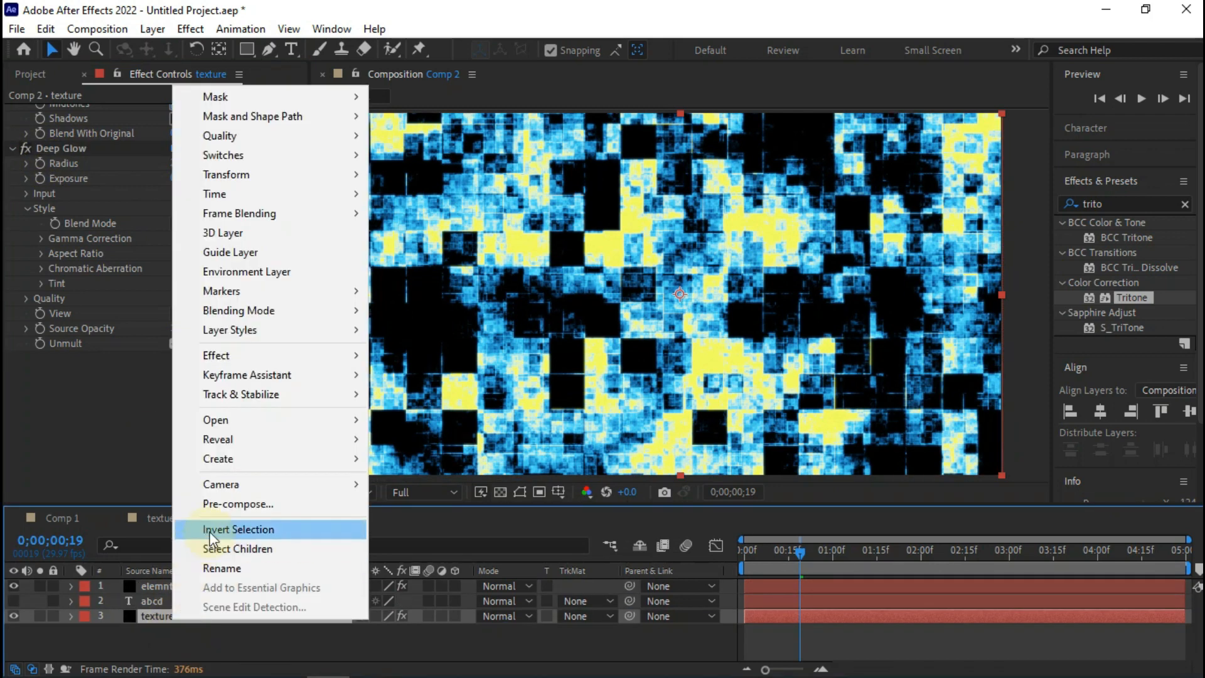
pyautogui.click(229, 503)
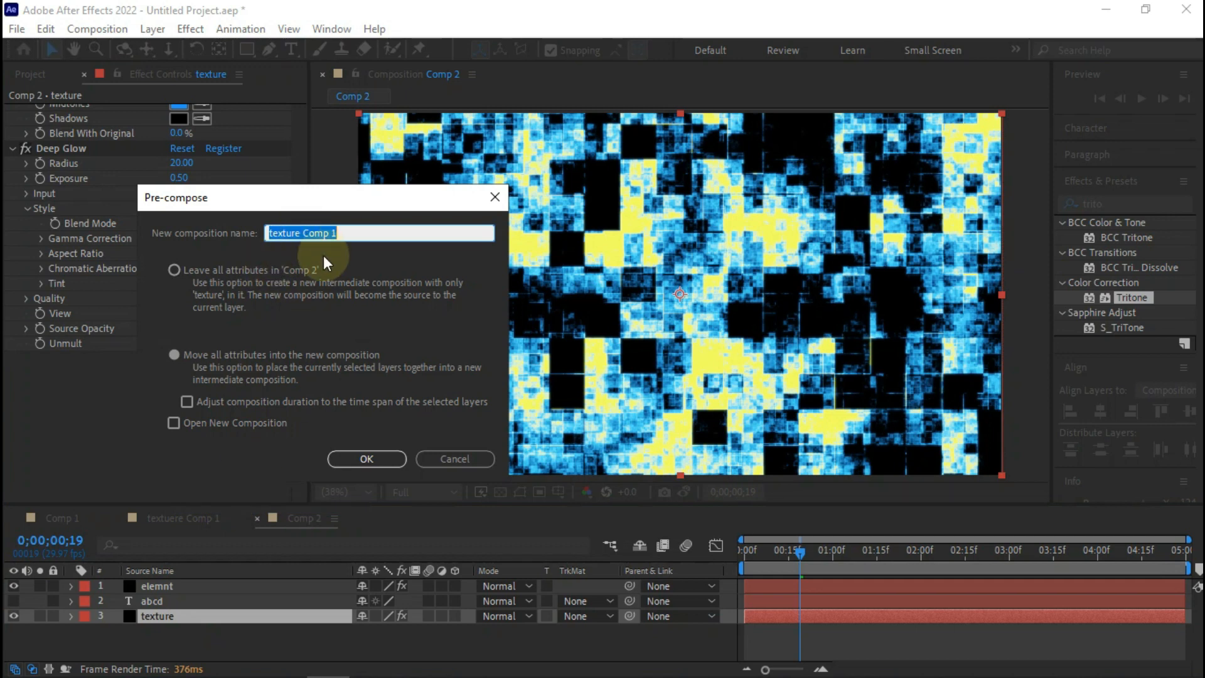
pyautogui.click(181, 356)
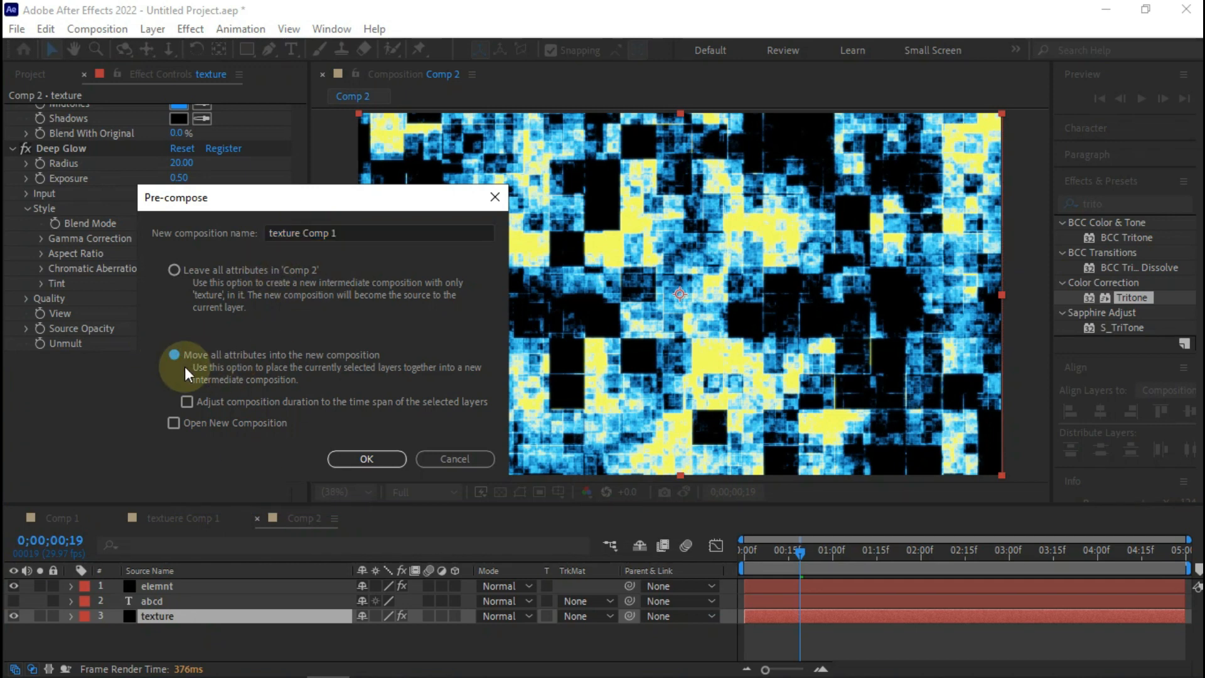
pyautogui.click(361, 459)
pyautogui.click(14, 616)
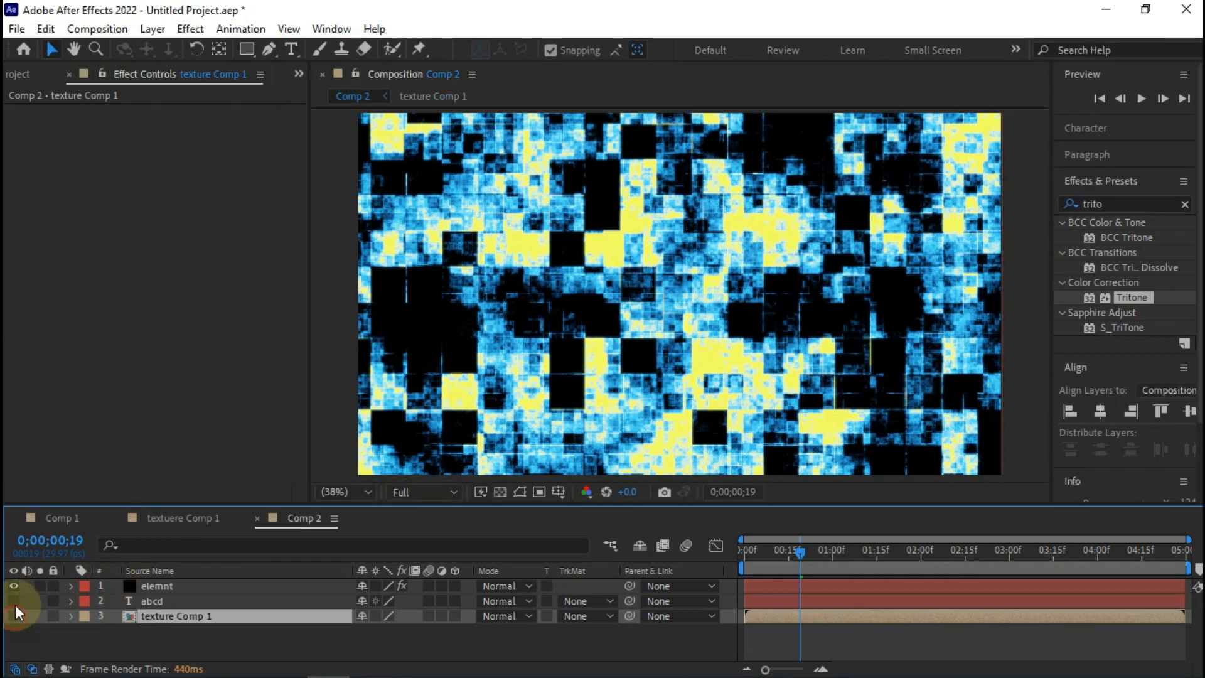
# Step: In the elemnt layer's Element effect, set Path Layer 1 of the custom text and masks to the abcd layer
pyautogui.click(183, 631)
pyautogui.click(171, 584)
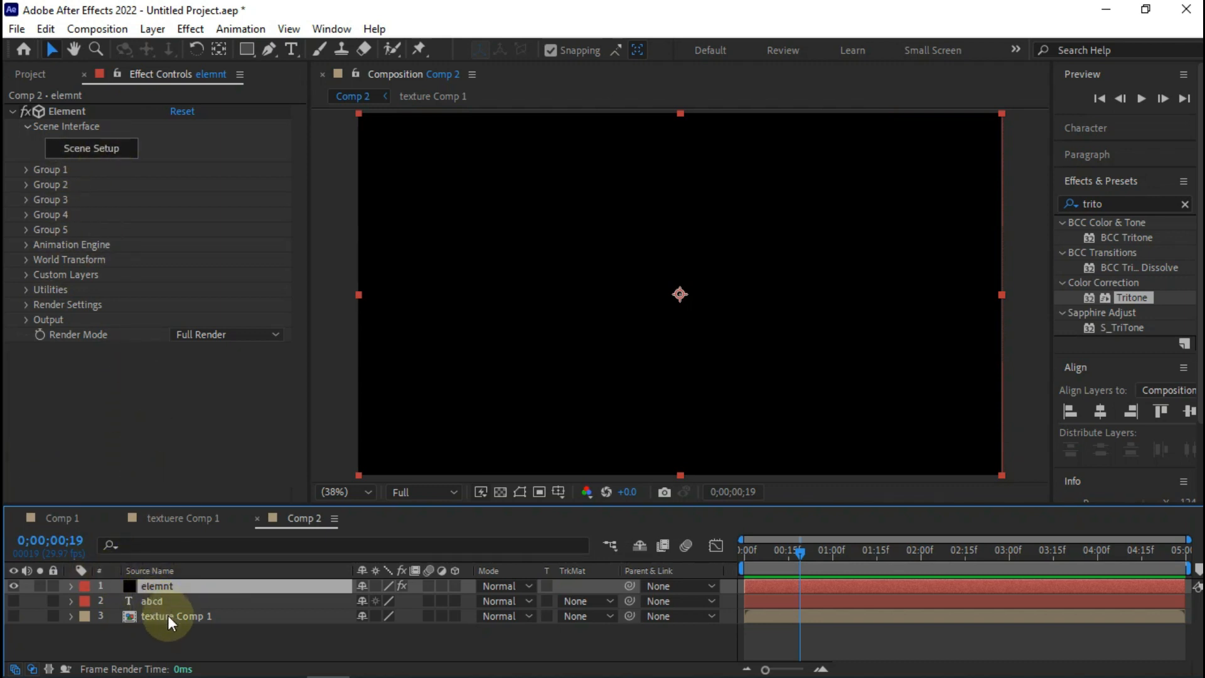
pyautogui.click(25, 275)
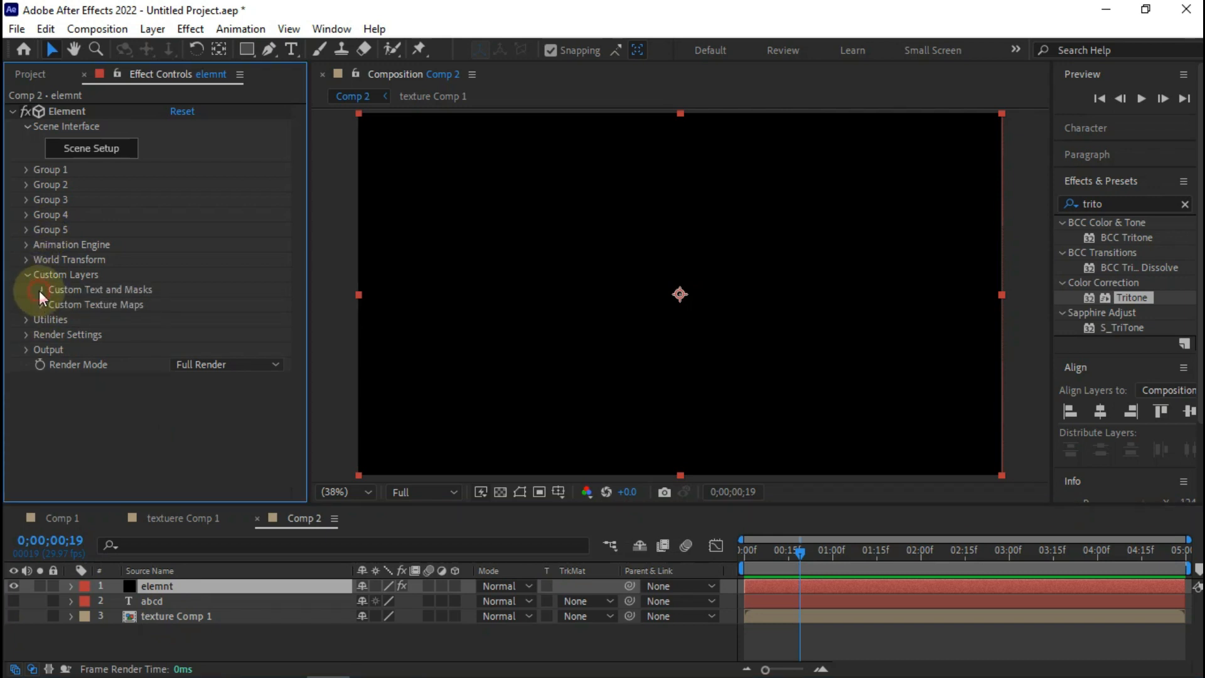
pyautogui.click(41, 290)
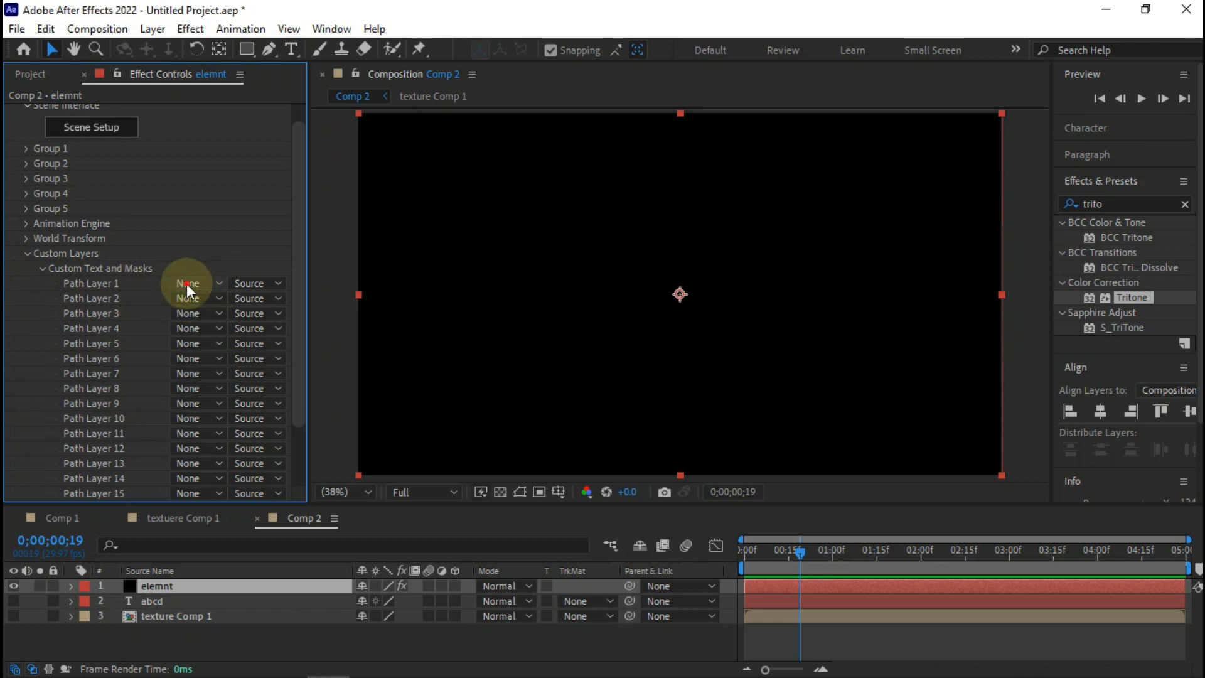
pyautogui.click(186, 284)
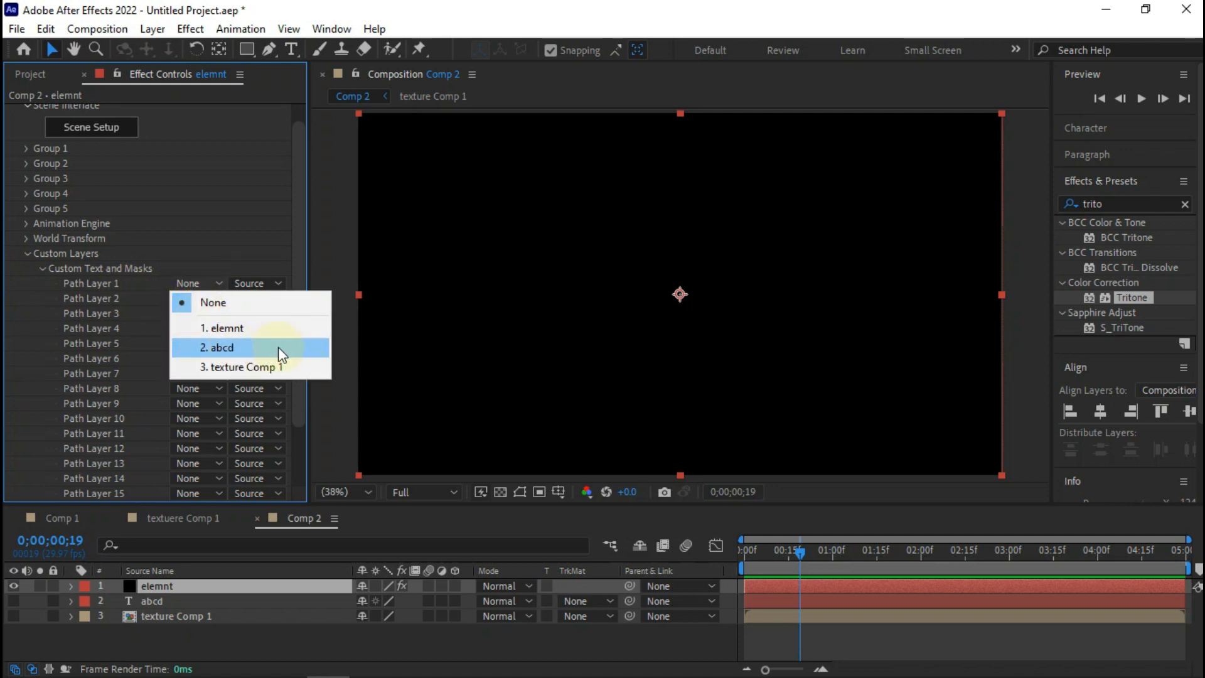
pyautogui.click(243, 349)
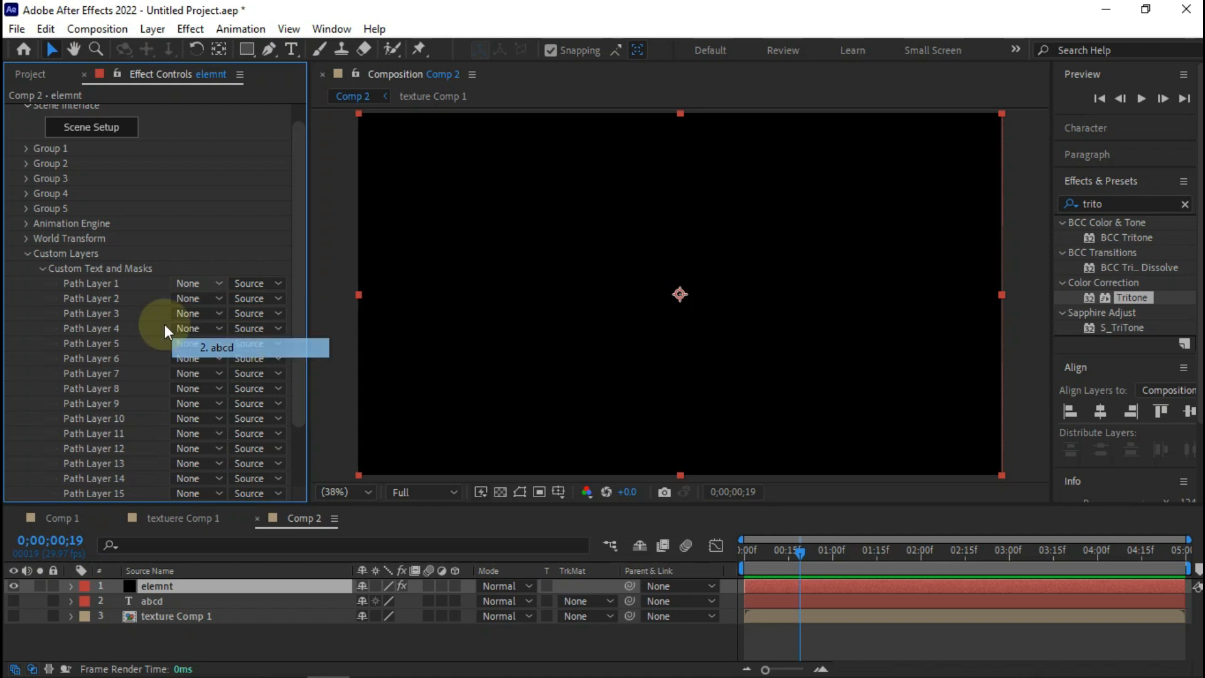
pyautogui.click(43, 269)
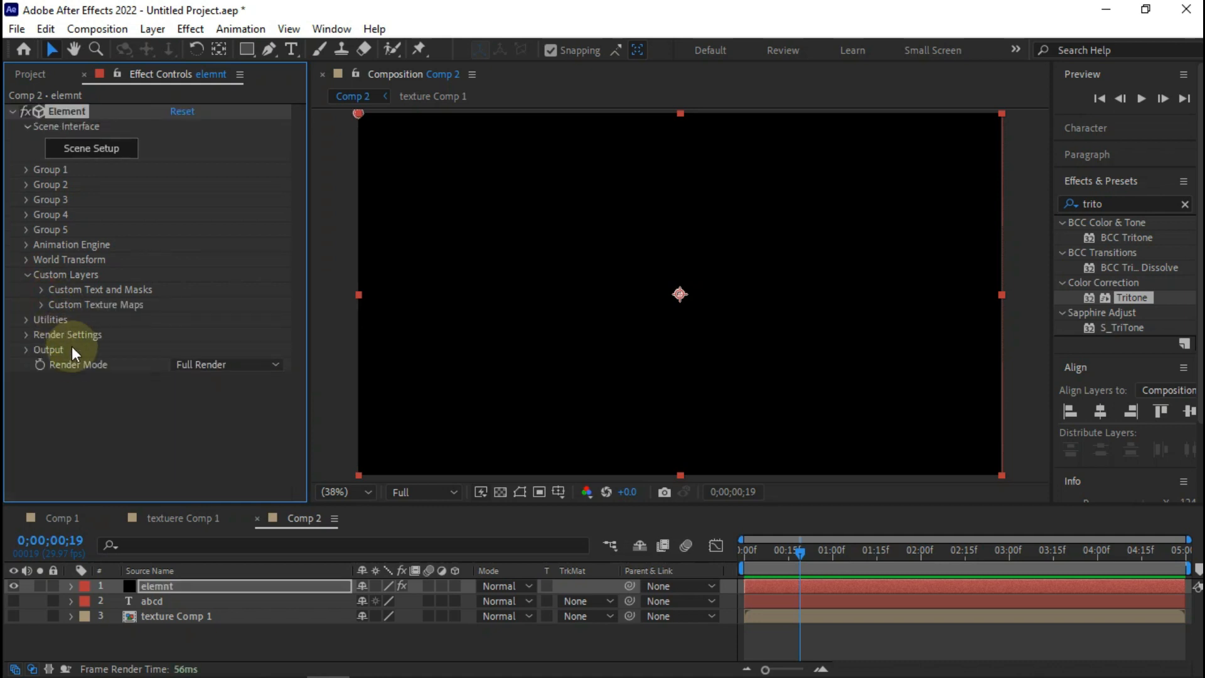
# Step: Set Layer 1 of the Element effect's custom texture maps to texture Comp 1
pyautogui.click(42, 306)
pyautogui.scroll(-3, 69, 308)
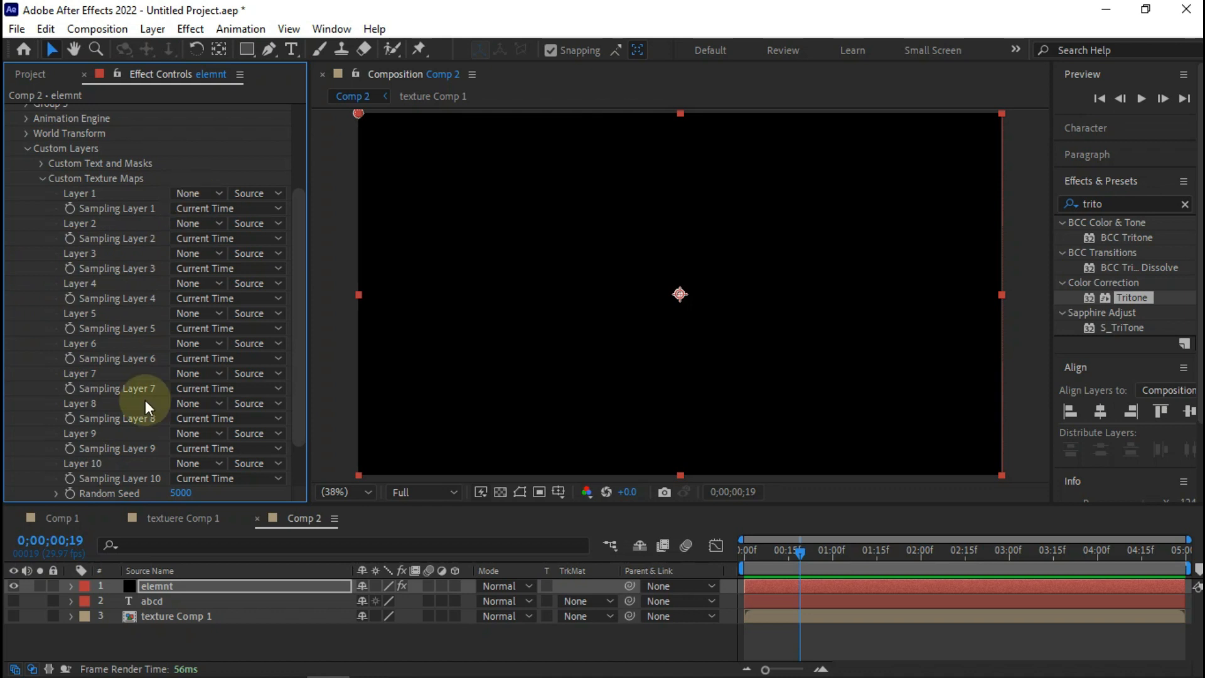
pyautogui.click(198, 195)
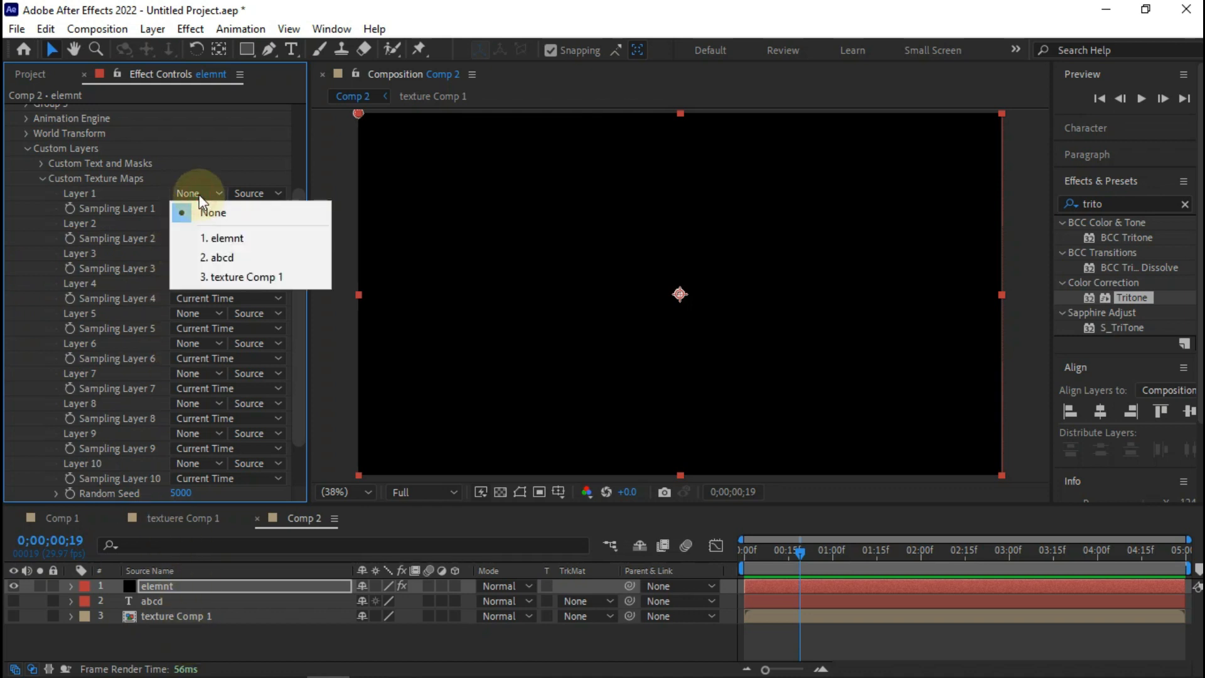
pyautogui.click(265, 277)
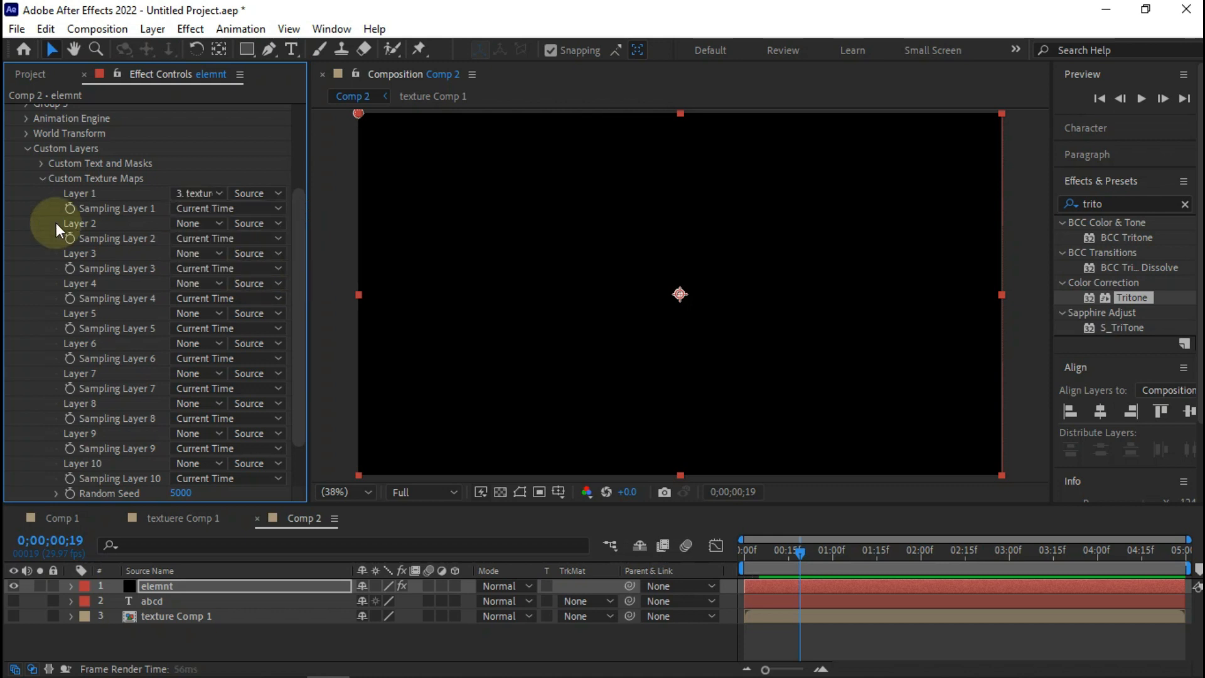
pyautogui.click(42, 181)
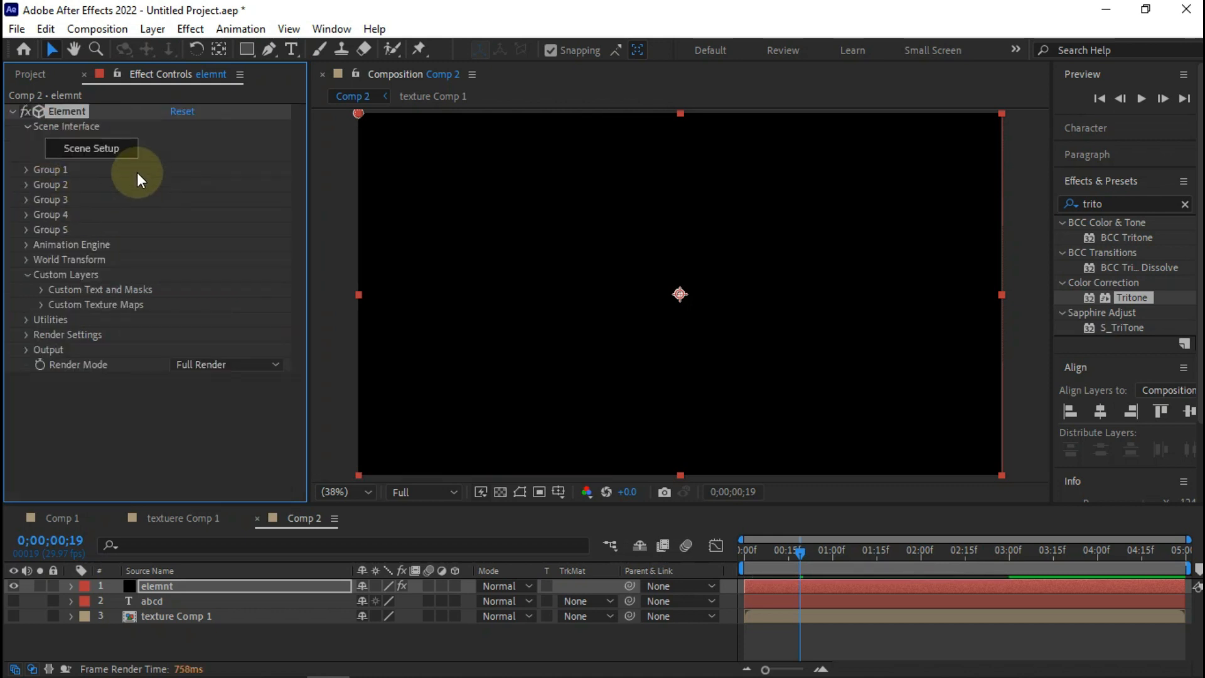
# Step: Extrude the text path in Element's Scene Setup and hide the preview grid
pyautogui.click(109, 151)
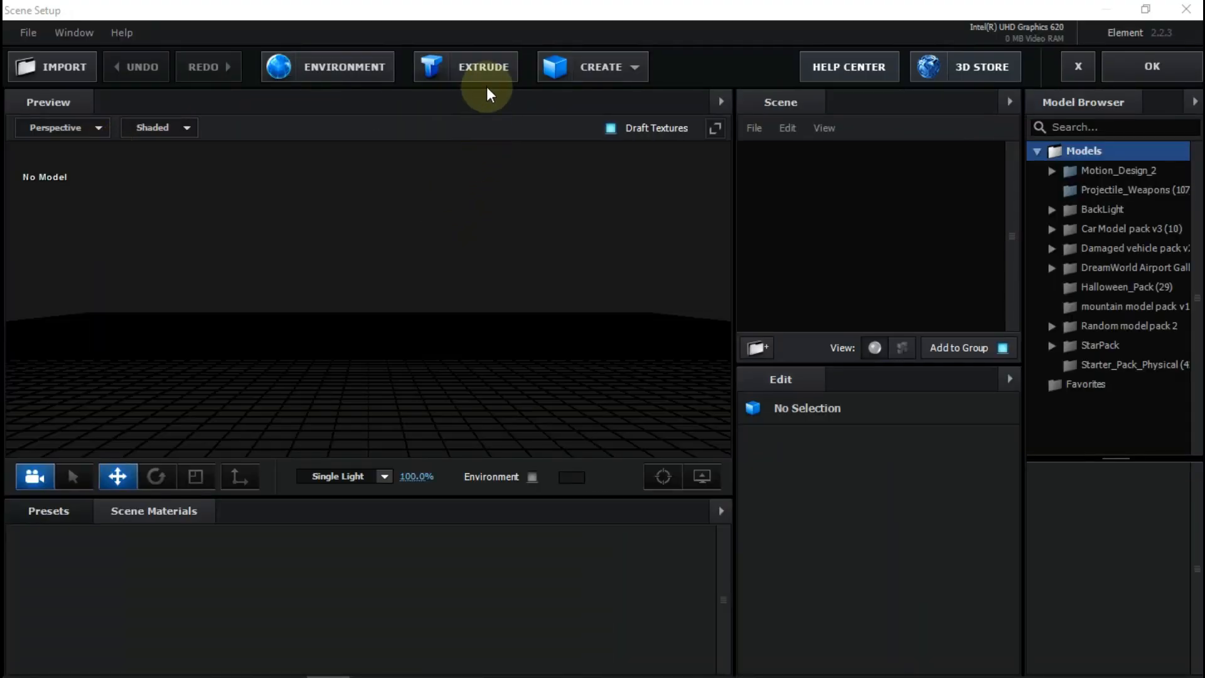
pyautogui.click(487, 78)
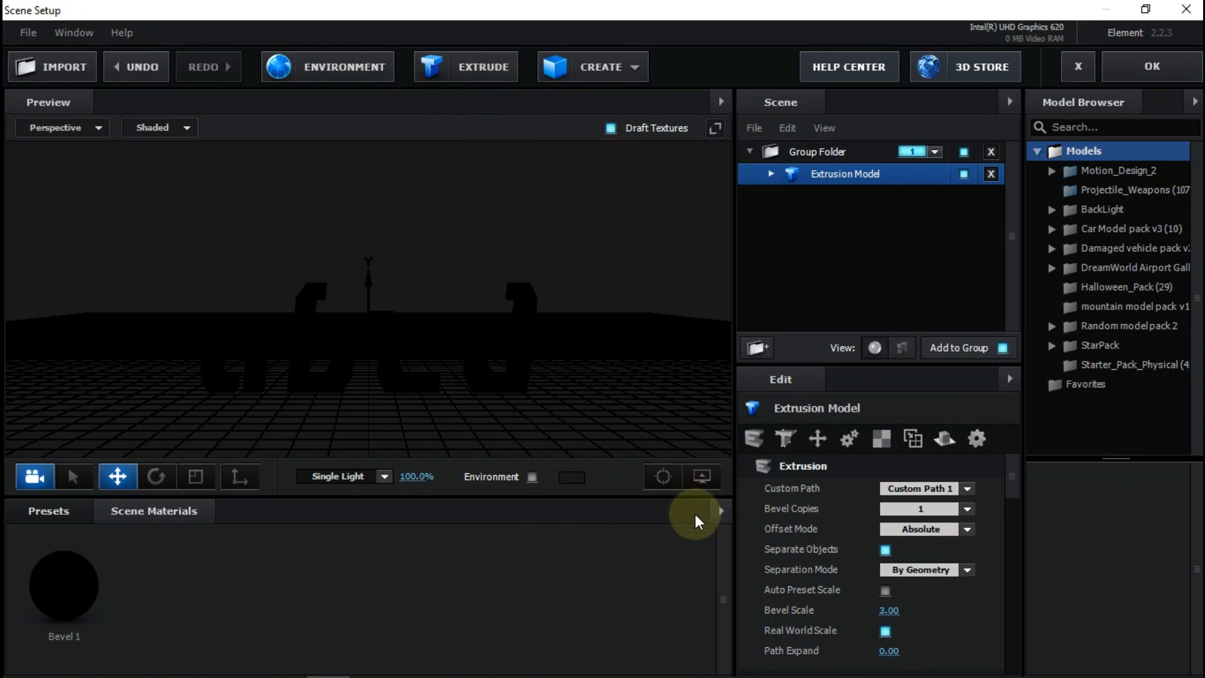
pyautogui.click(702, 476)
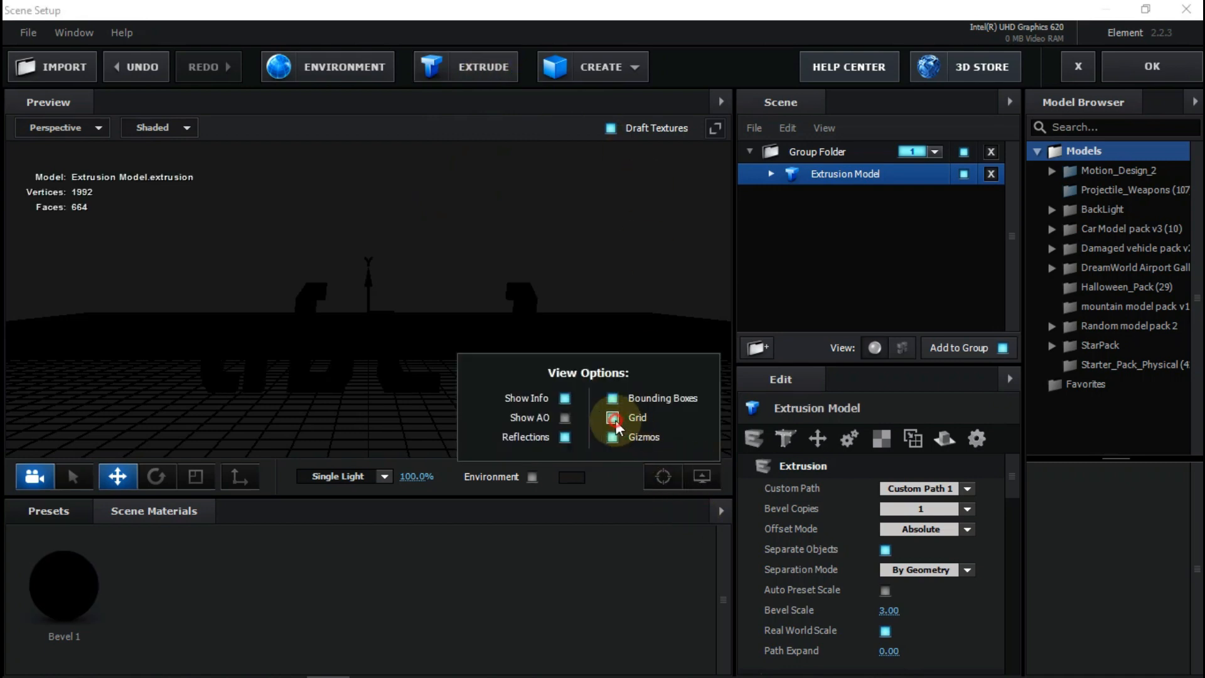
pyautogui.click(616, 420)
pyautogui.click(702, 475)
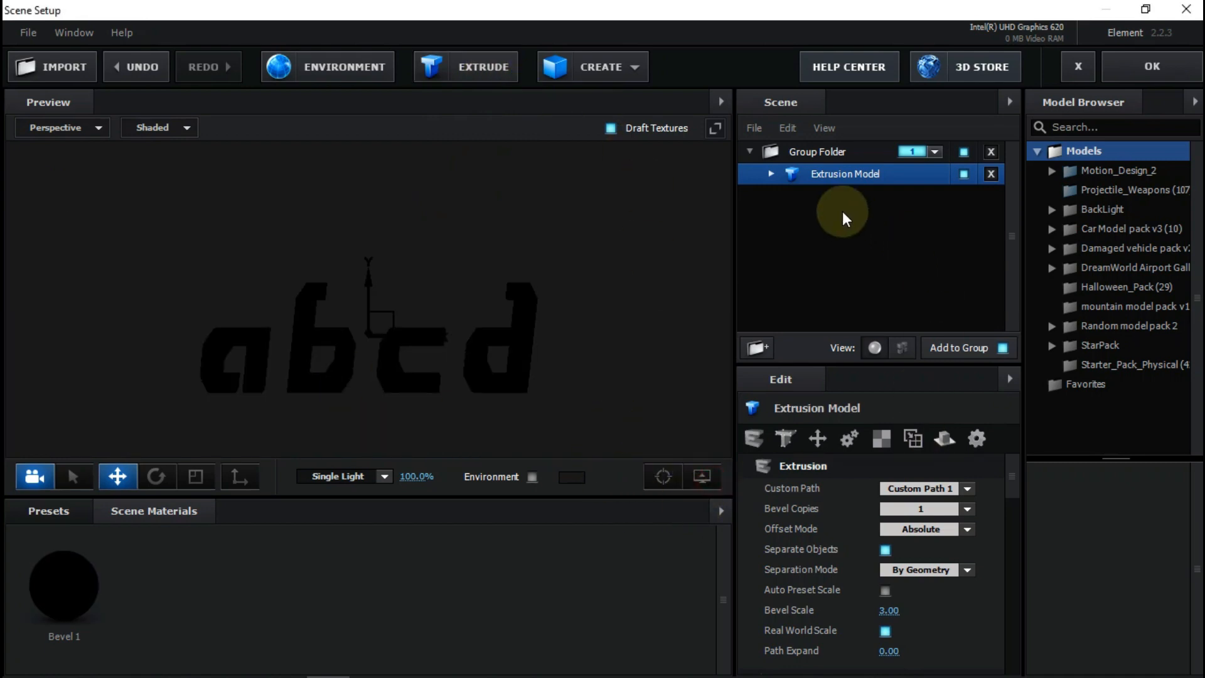
# Step: Set the extrusion model's bevel copies to 2 and inspect the individual bevels
pyautogui.click(772, 174)
pyautogui.click(842, 195)
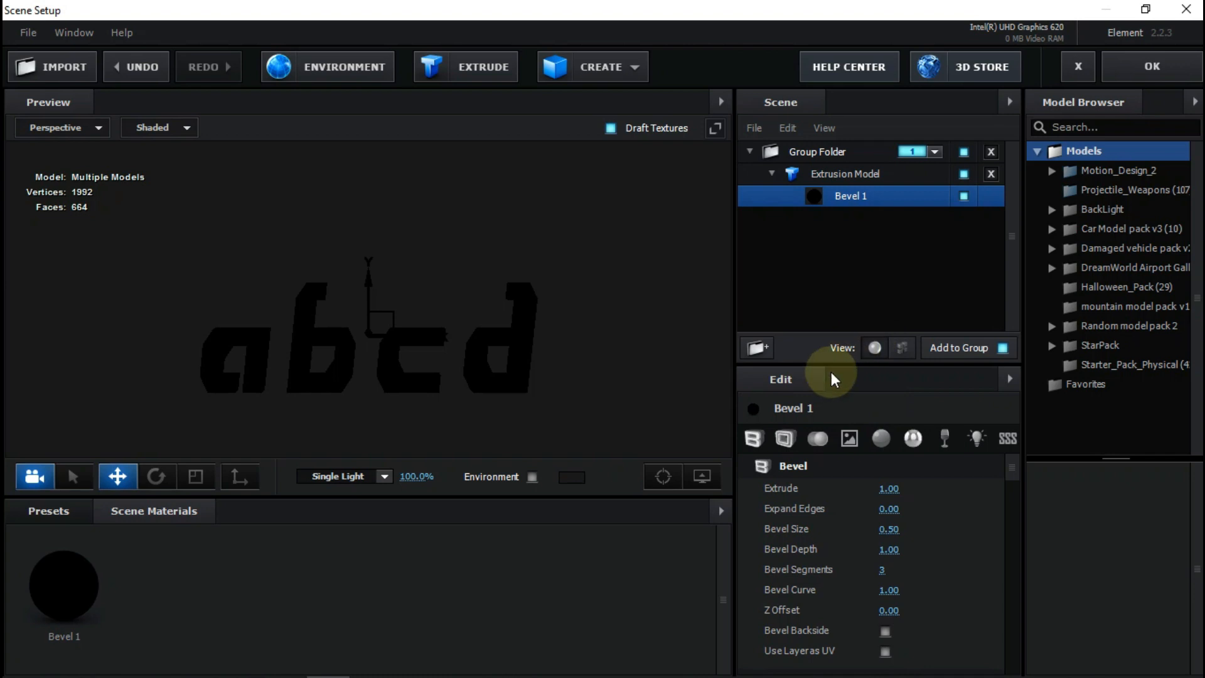
pyautogui.click(827, 175)
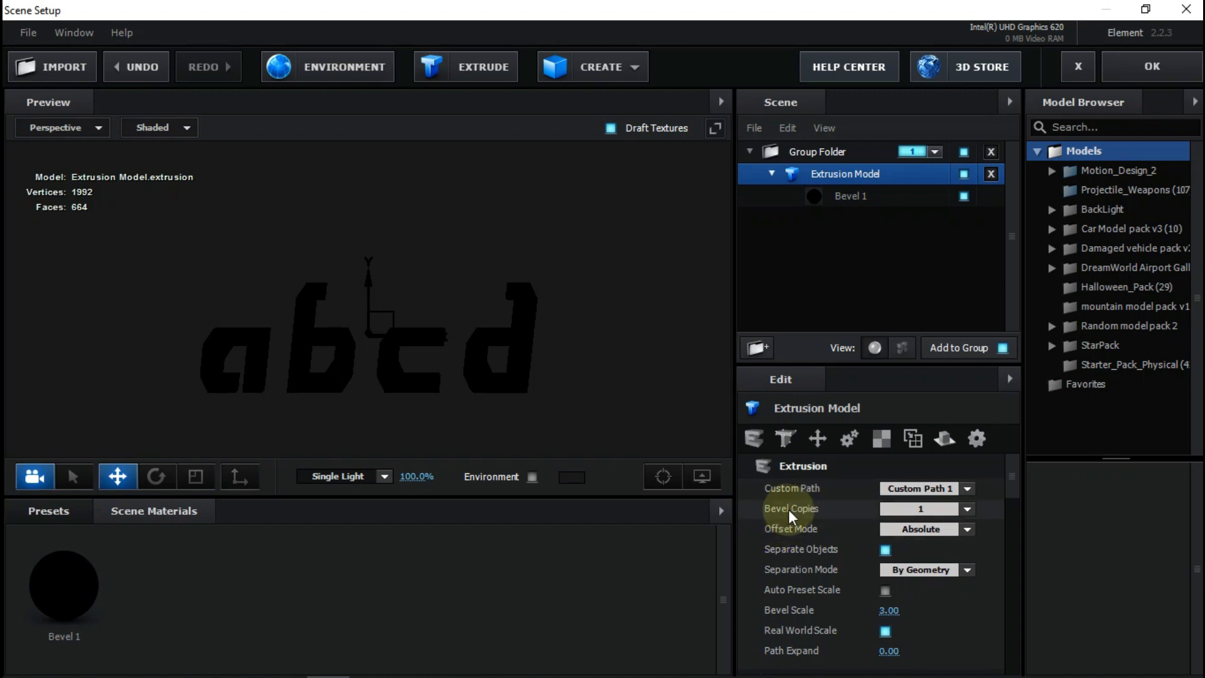
pyautogui.click(945, 510)
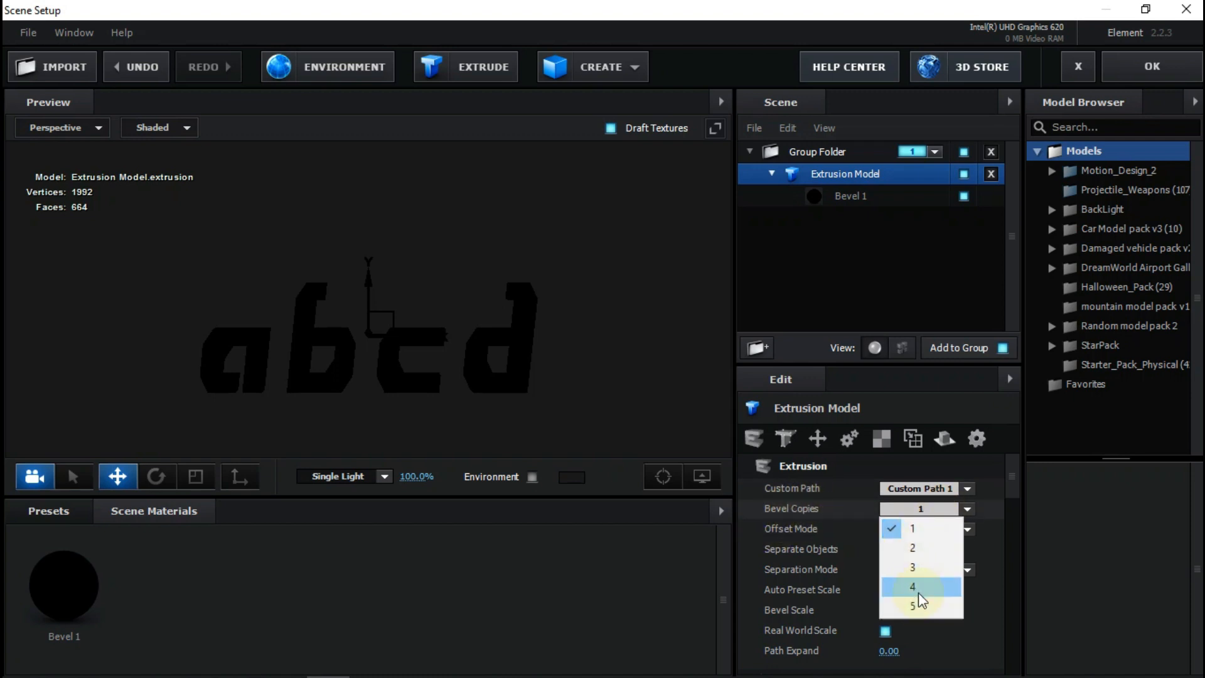
pyautogui.click(911, 552)
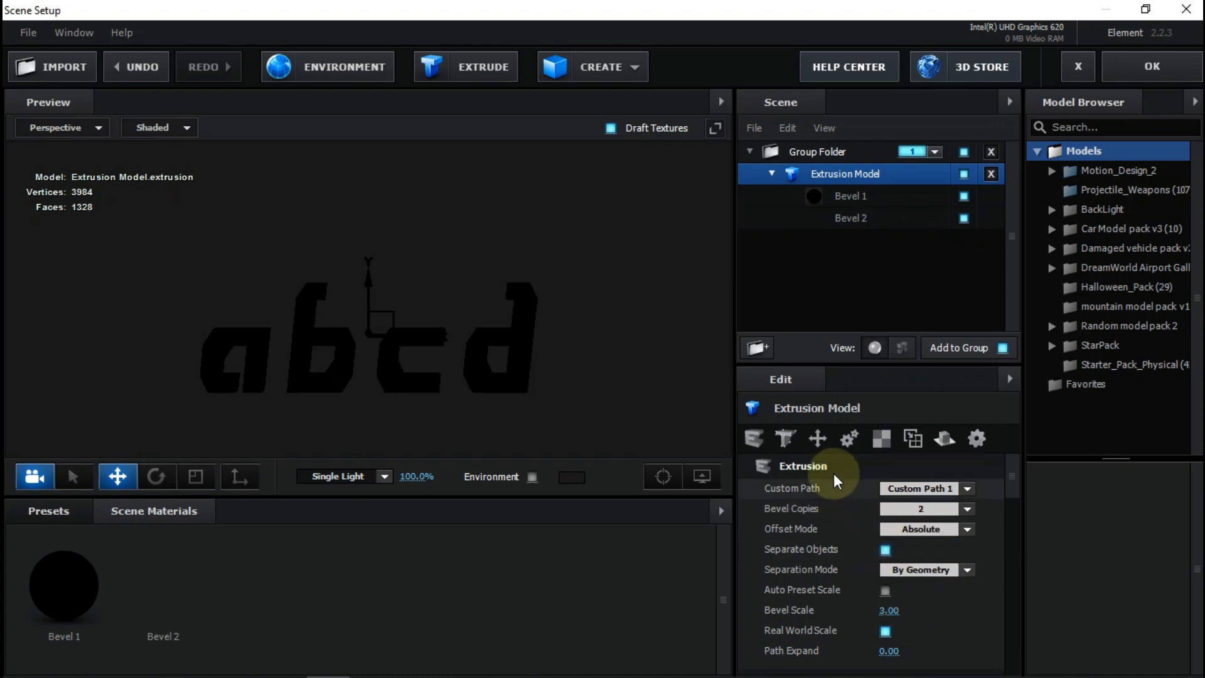
pyautogui.click(831, 216)
pyautogui.click(846, 194)
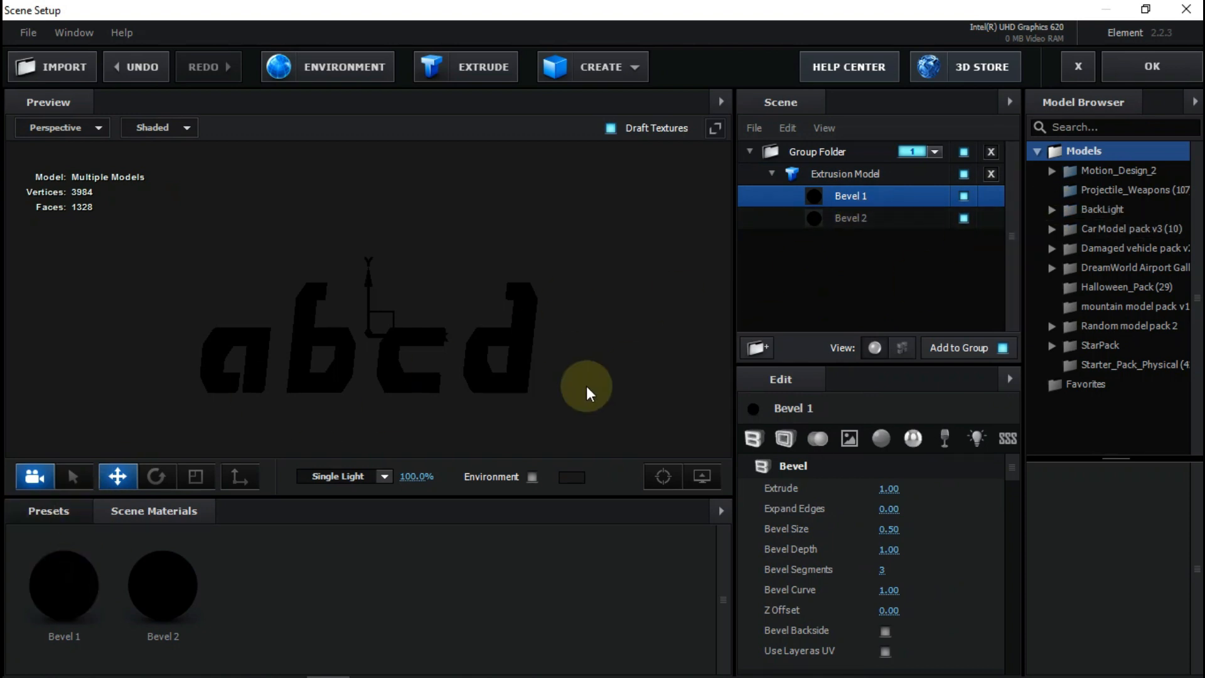
# Step: Set the extrusion model's bevel copies to 3
pyautogui.click(842, 177)
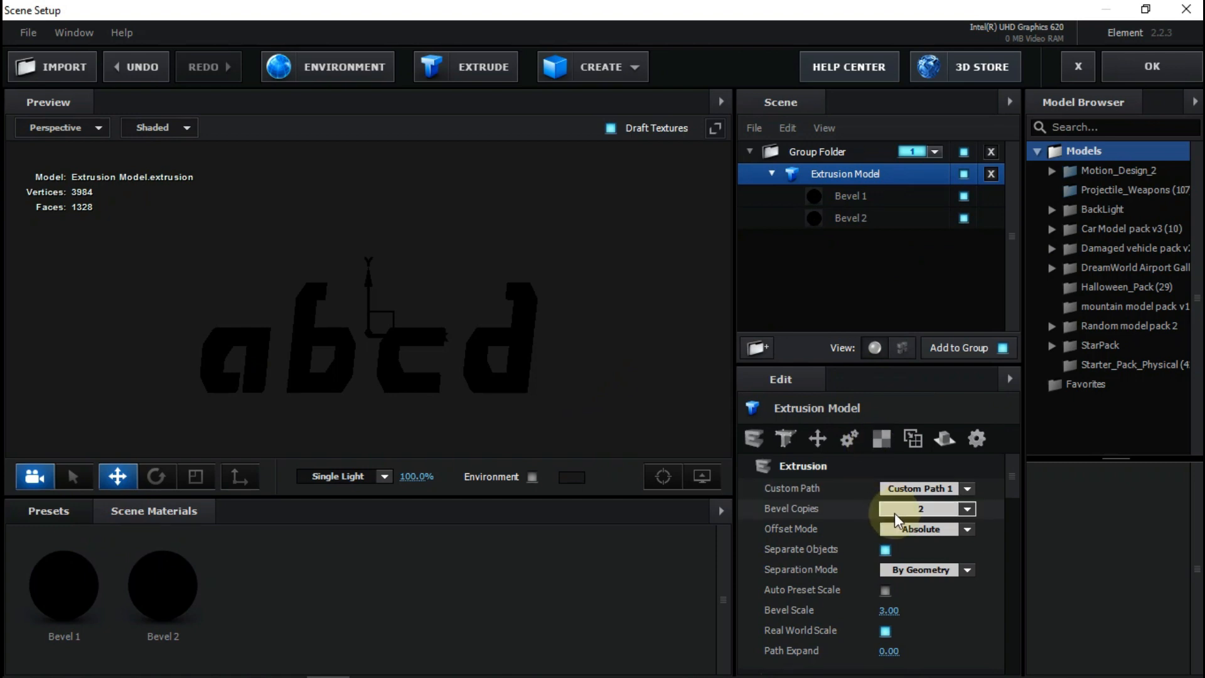
pyautogui.click(921, 509)
pyautogui.click(914, 568)
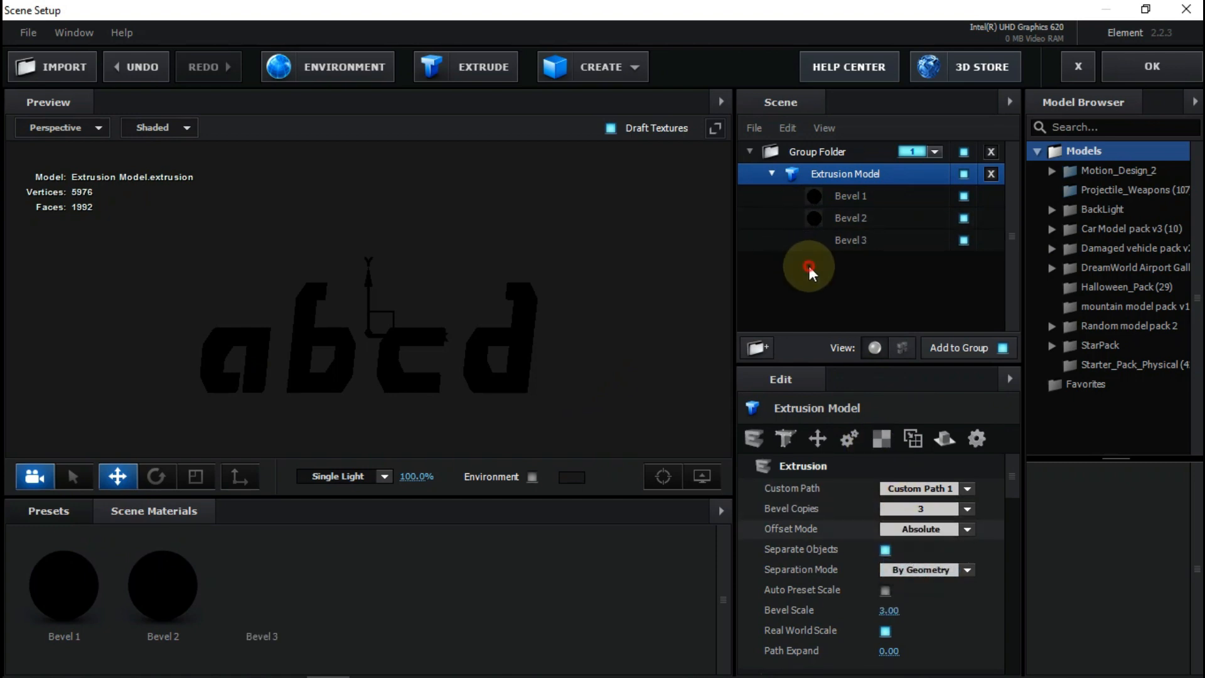
# Step: Select Bevel 1 and browse the Elite Shaders for E3D v2 material presets
pyautogui.click(852, 198)
pyautogui.click(44, 511)
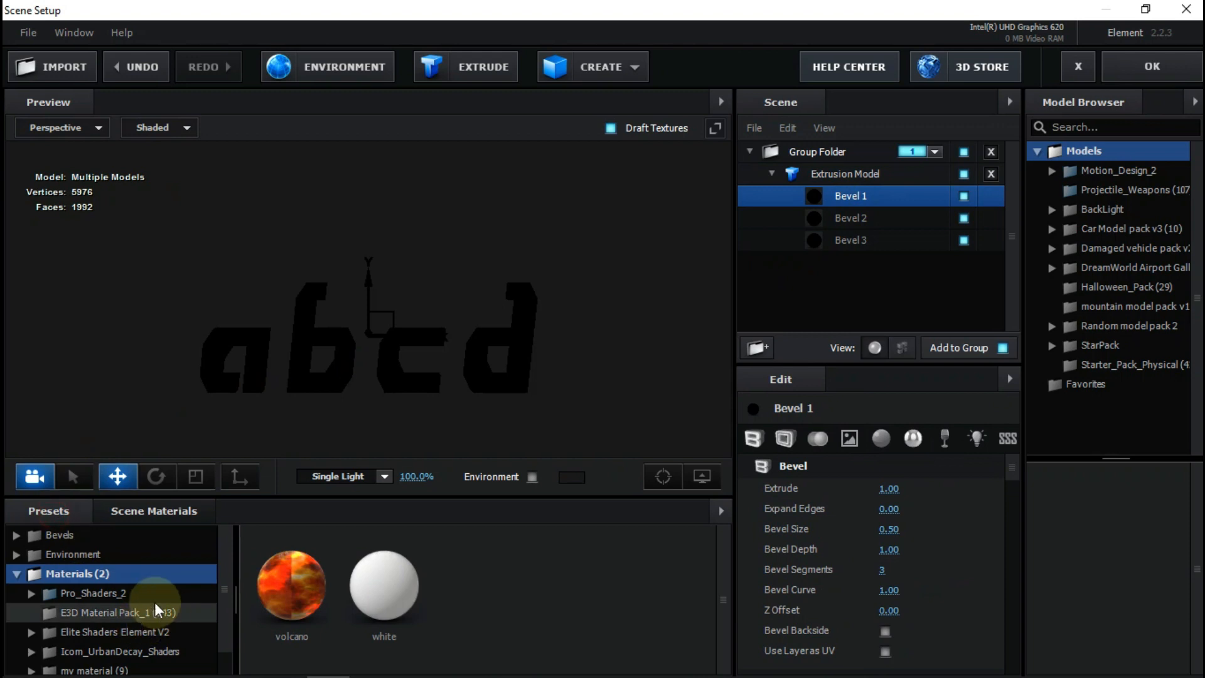
pyautogui.click(105, 634)
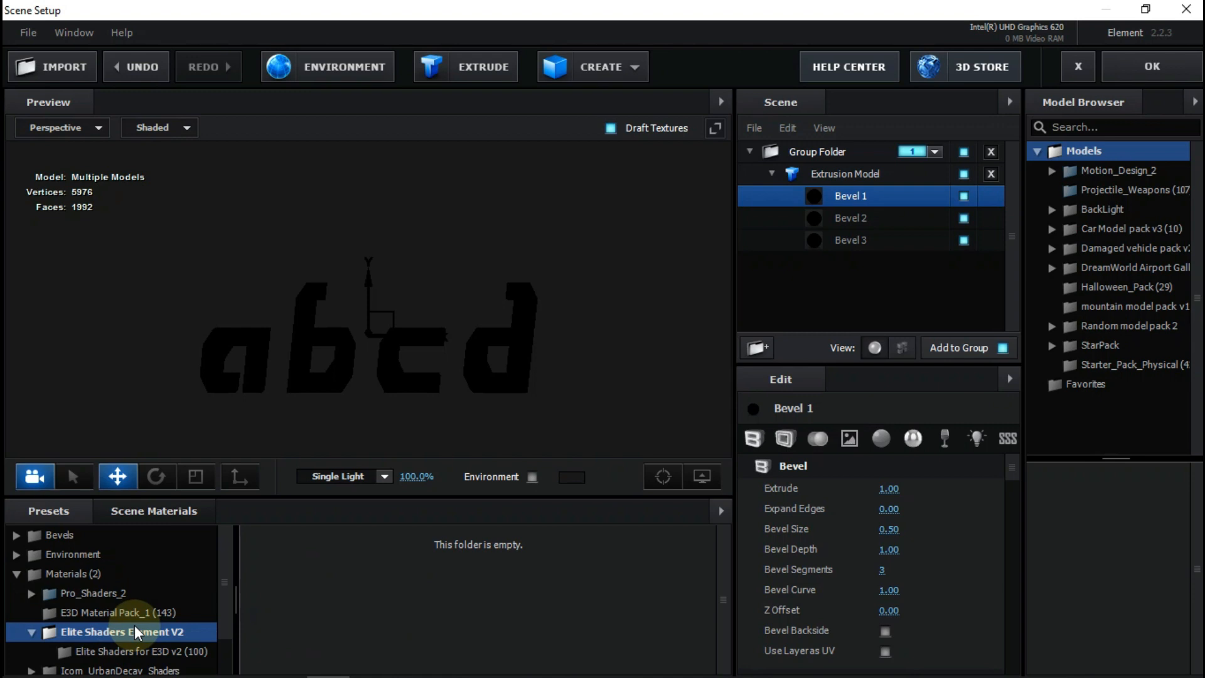
pyautogui.scroll(-1, 135, 626)
pyautogui.scroll(-1, 134, 620)
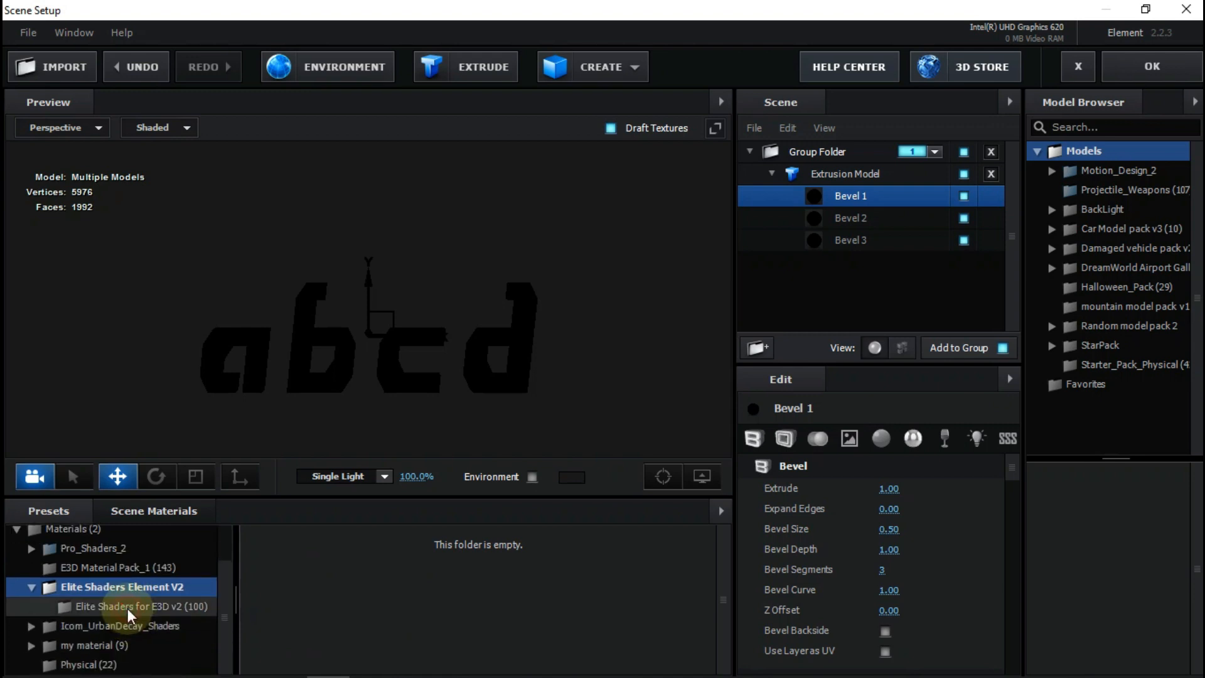
pyautogui.click(132, 607)
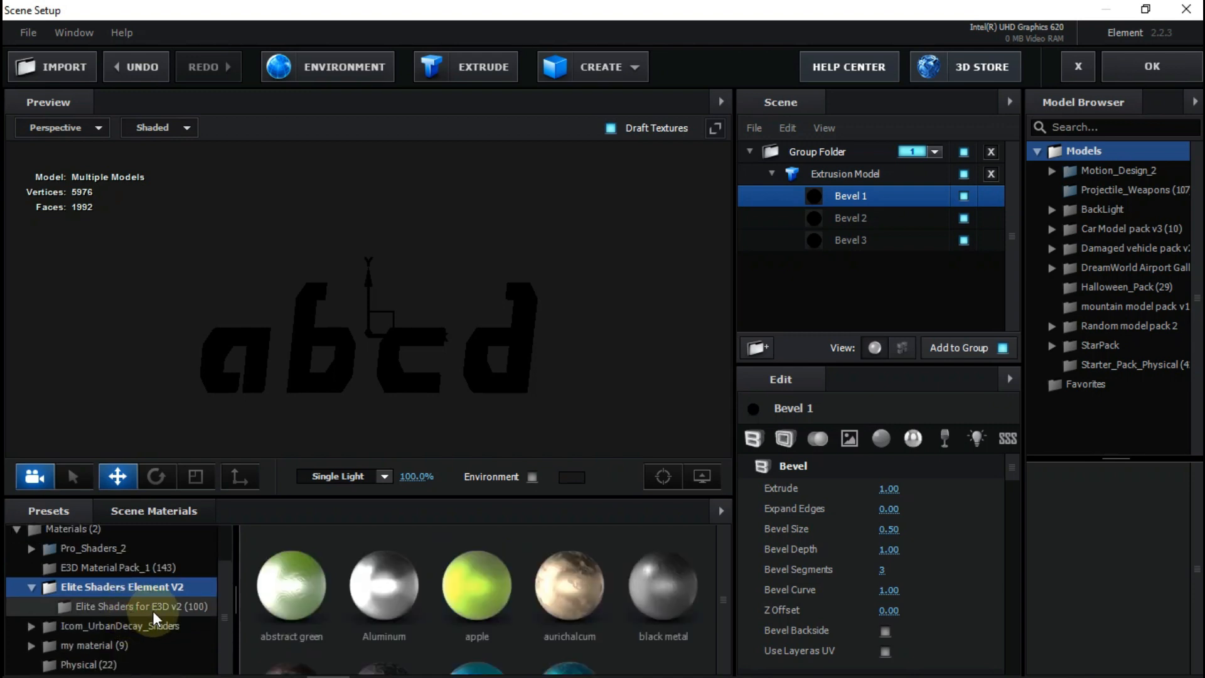
pyautogui.scroll(-3, 377, 606)
pyautogui.scroll(-3, 379, 604)
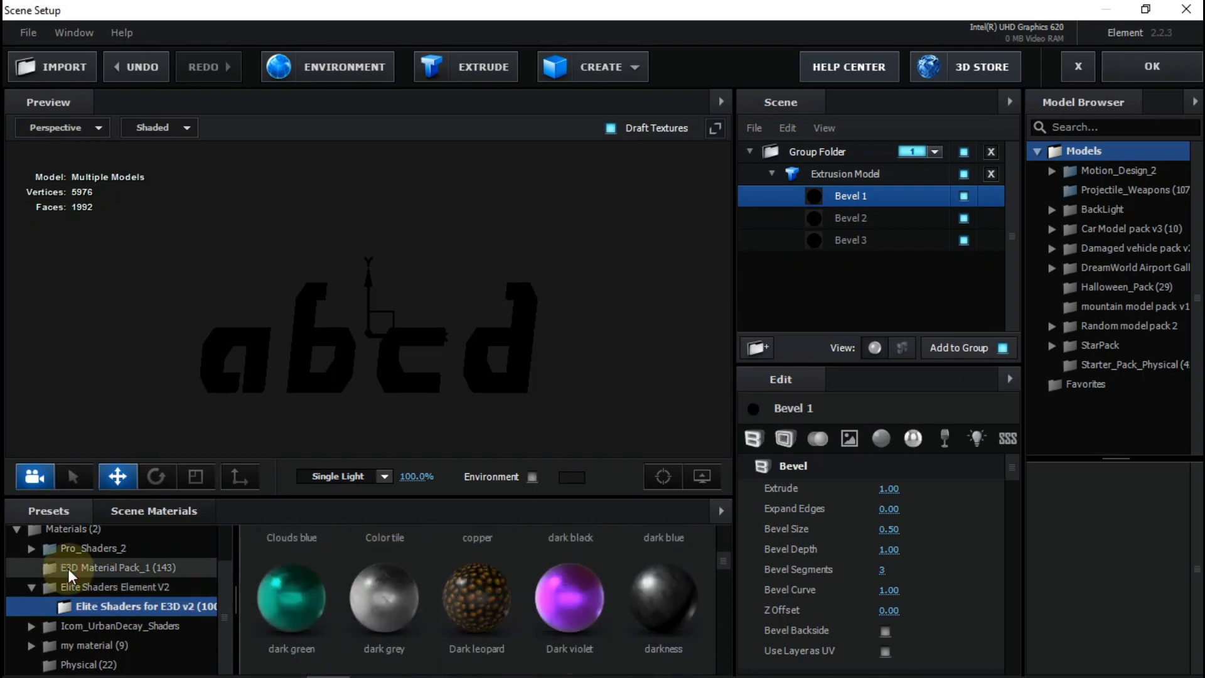
# Step: Apply the 10_dark Jello material from E3D Material Pack_1 to Bevel 1
pyautogui.click(113, 568)
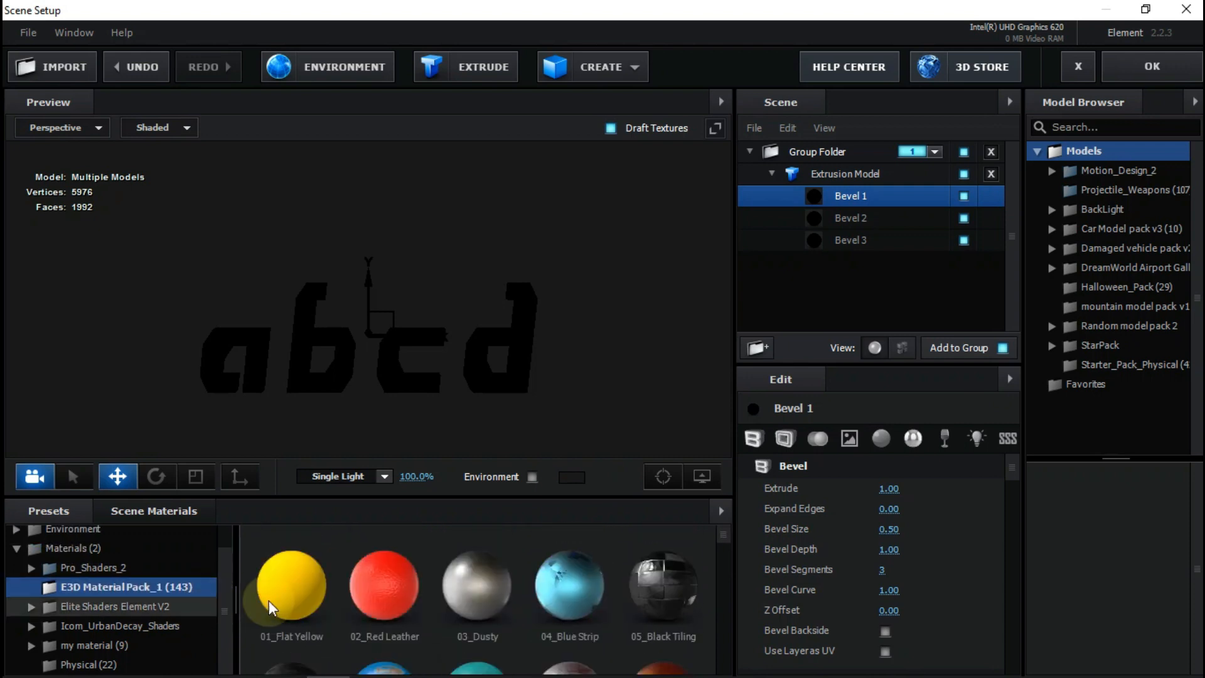
pyautogui.scroll(-4, 431, 597)
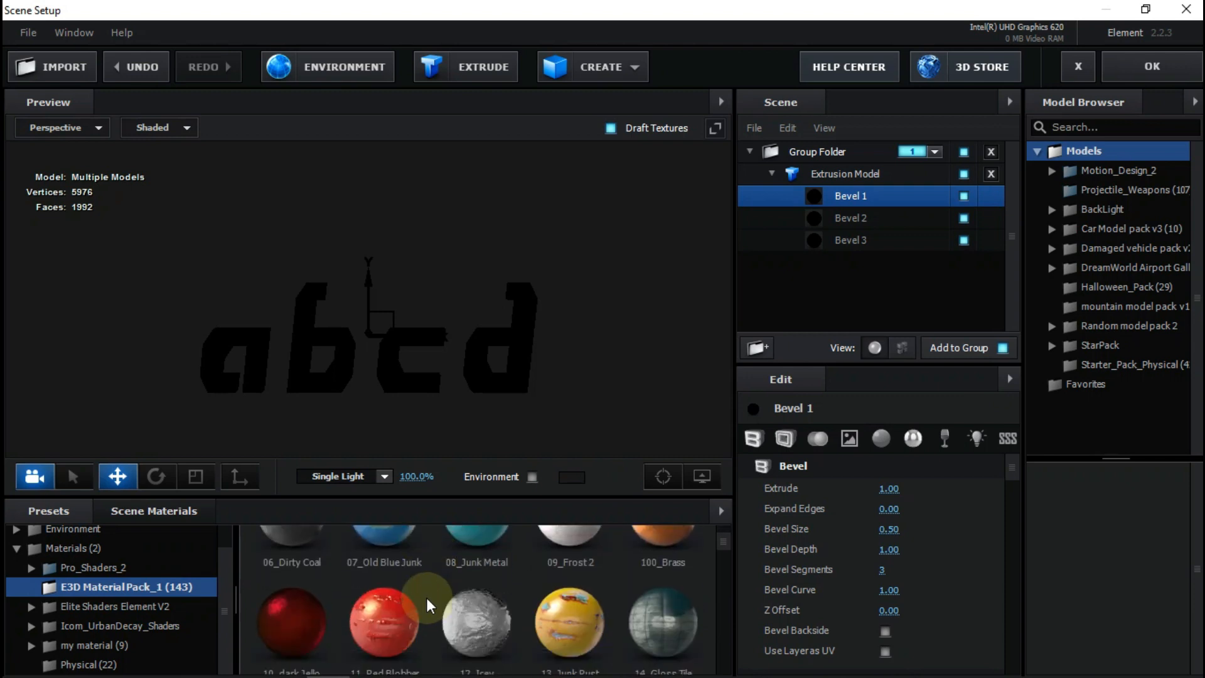
pyautogui.moveTo(281, 601); pyautogui.dragTo(865, 200)
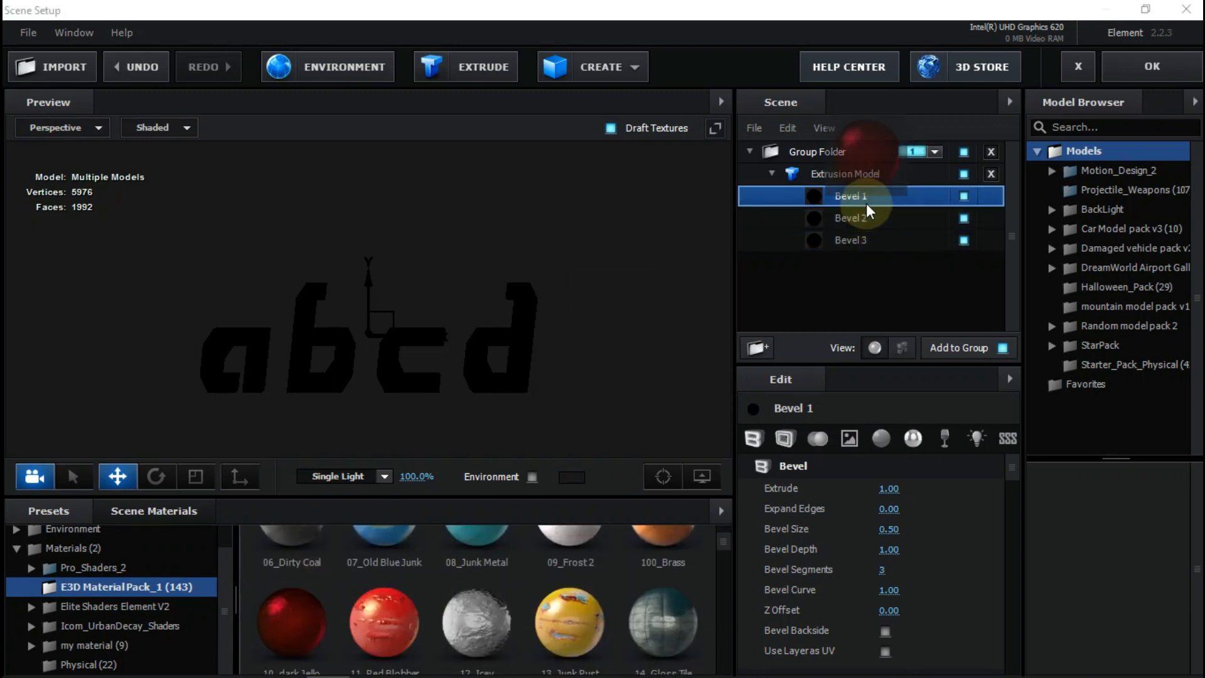
pyautogui.click(814, 307)
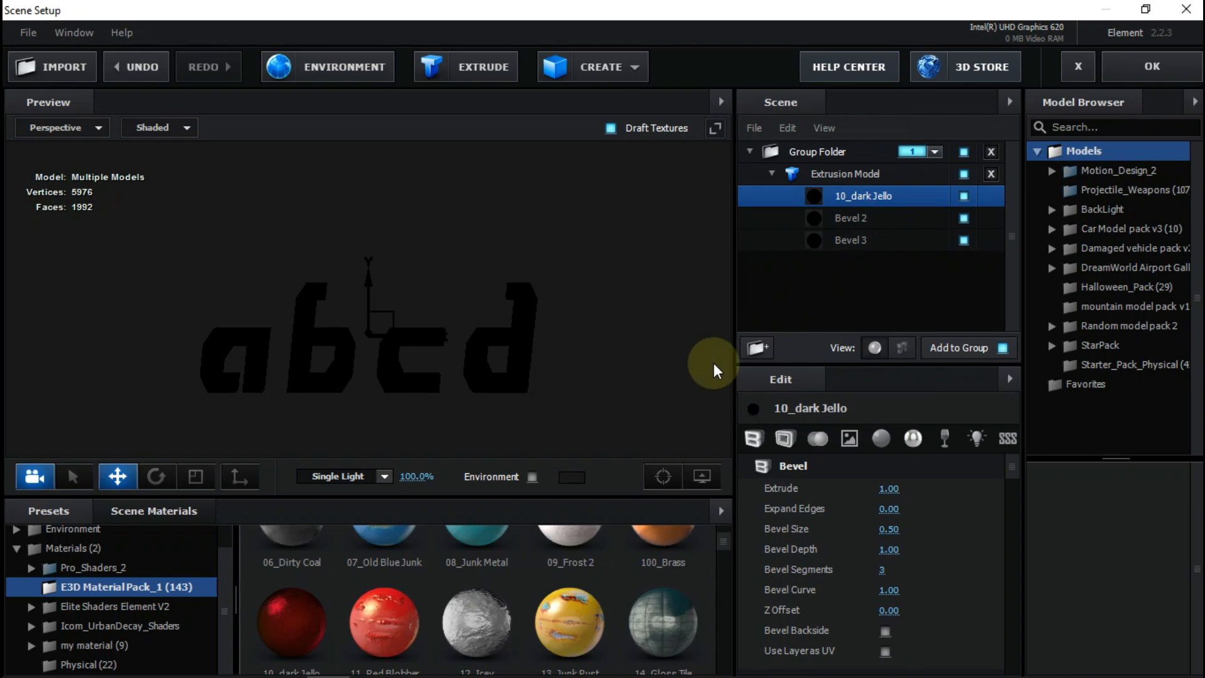
# Step: Load Basic_2K_03 from the Environment/Basic_2K folder as the environment texture of the first bevel's 10_dark Jello material
pyautogui.click(879, 438)
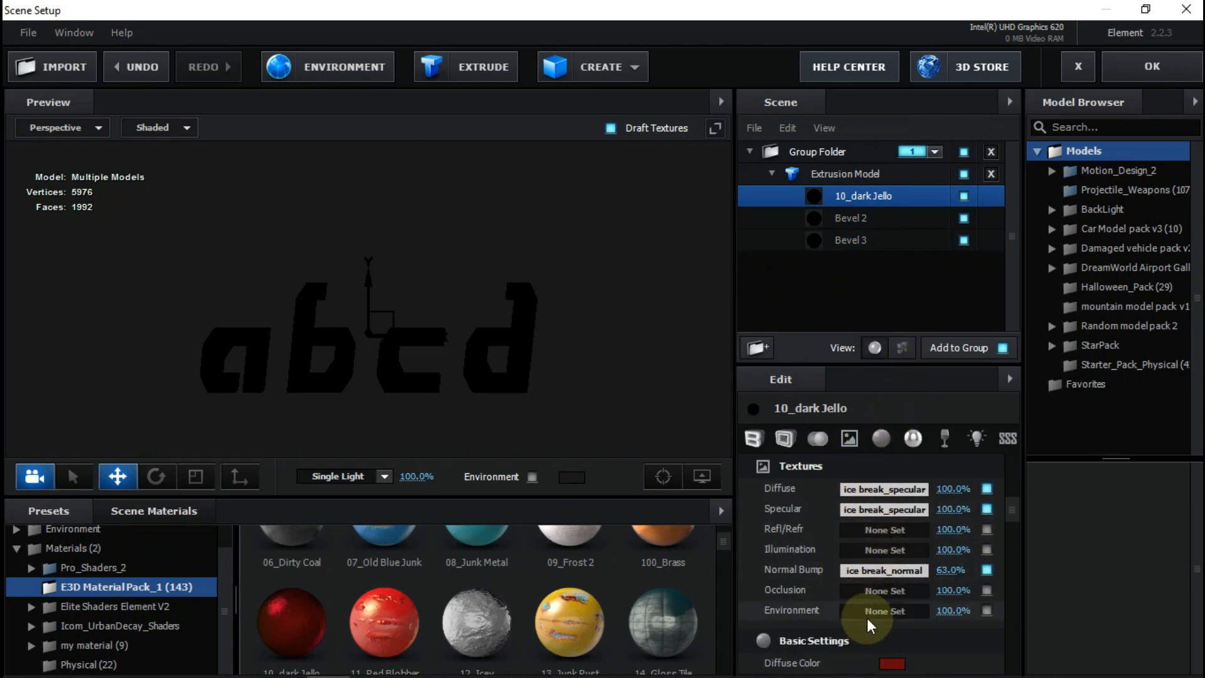
pyautogui.click(867, 615)
pyautogui.click(1008, 357)
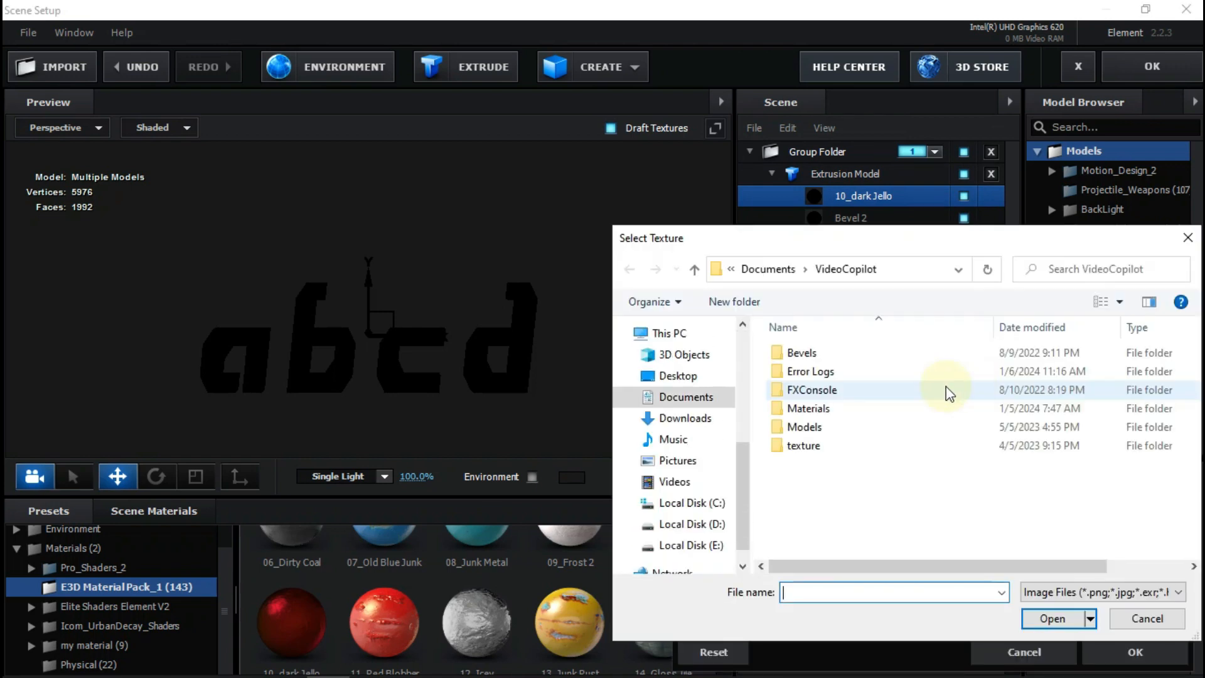
pyautogui.doubleClick(835, 409)
pyautogui.doubleClick(822, 390)
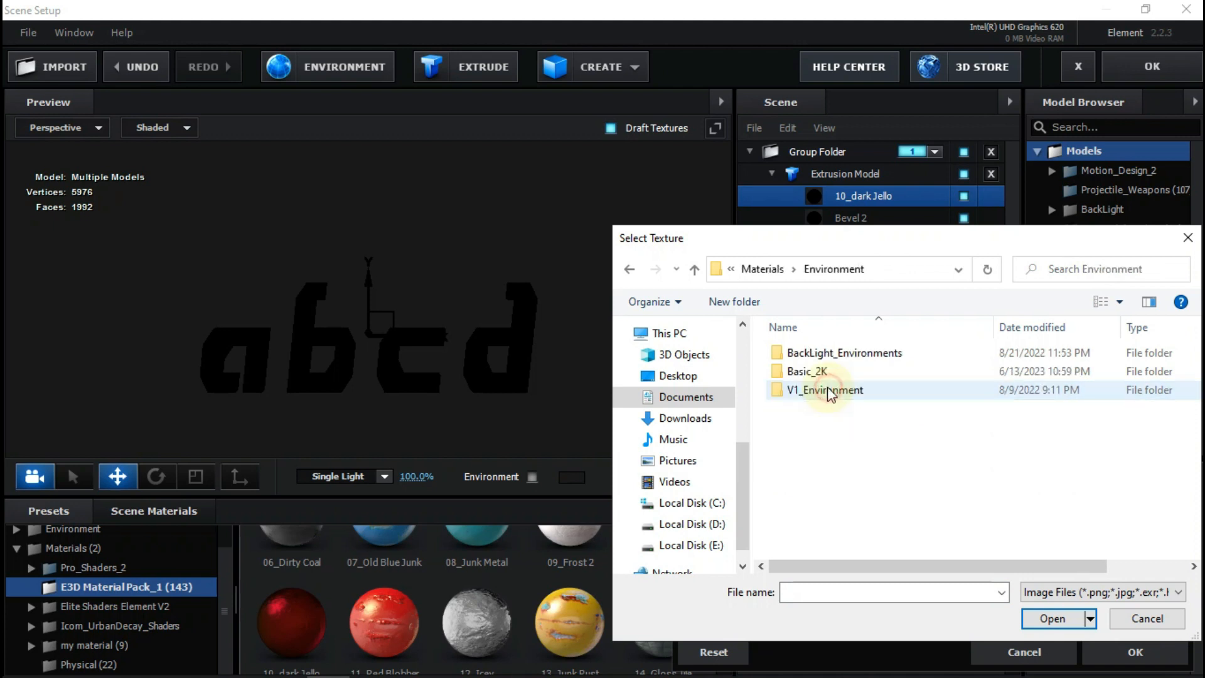
pyautogui.doubleClick(826, 375)
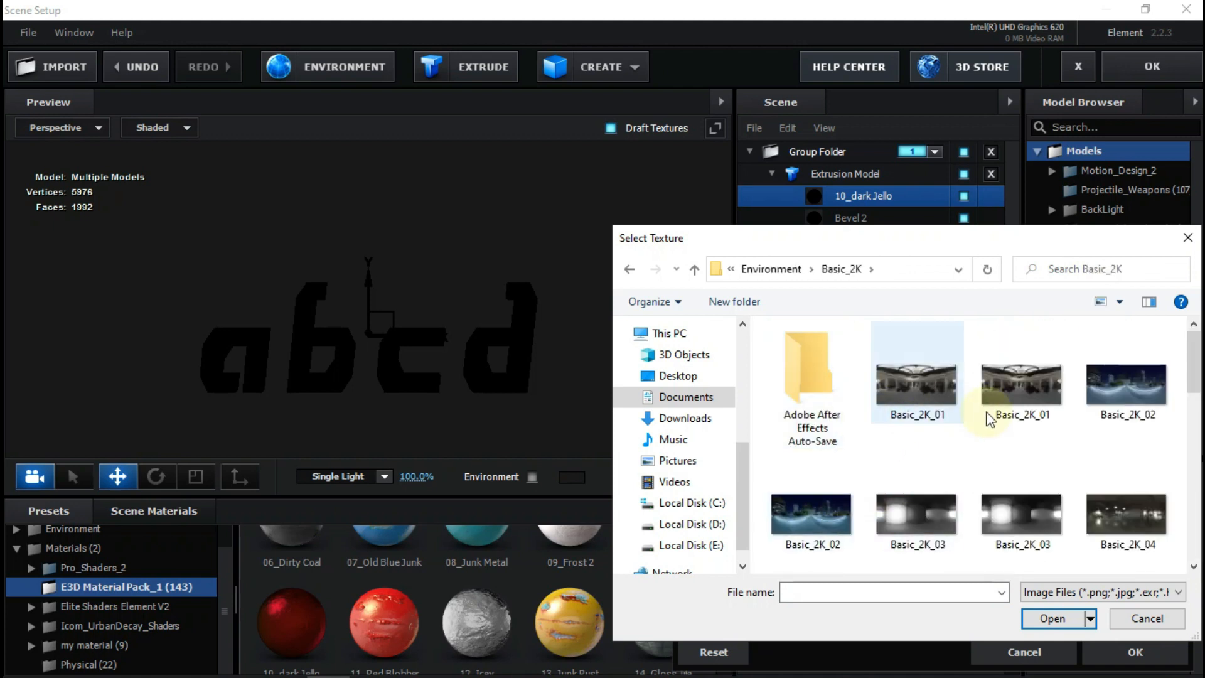
pyautogui.click(930, 521)
pyautogui.click(1050, 618)
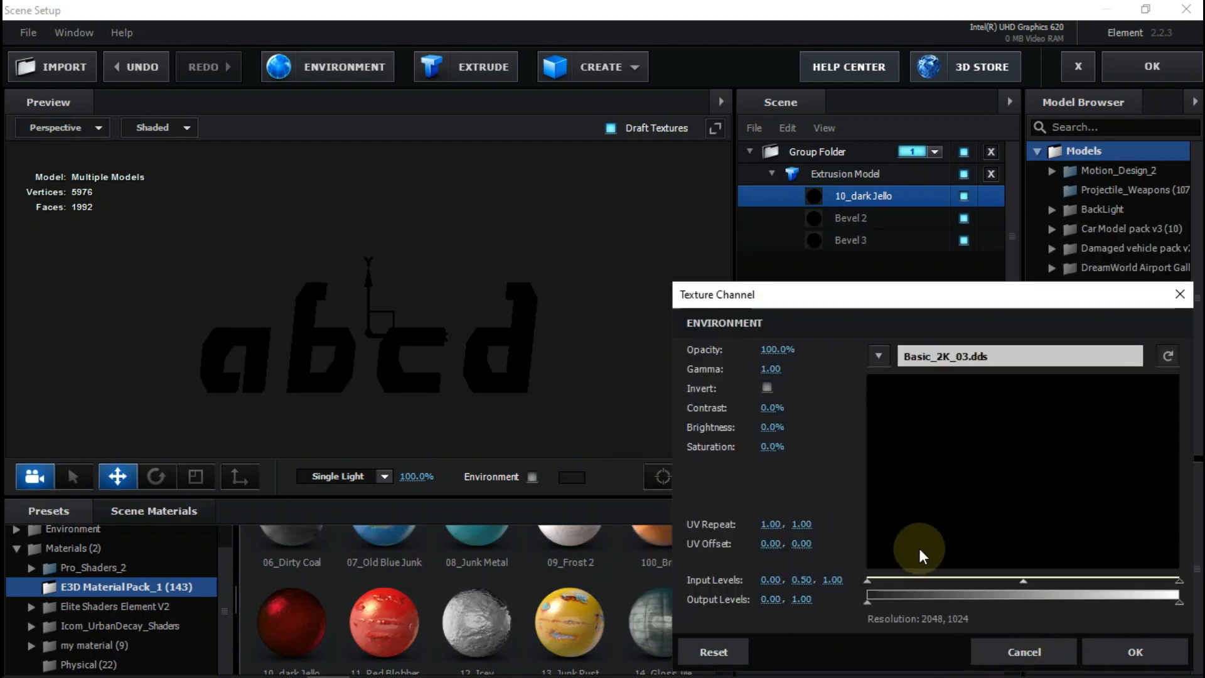
pyautogui.click(1155, 652)
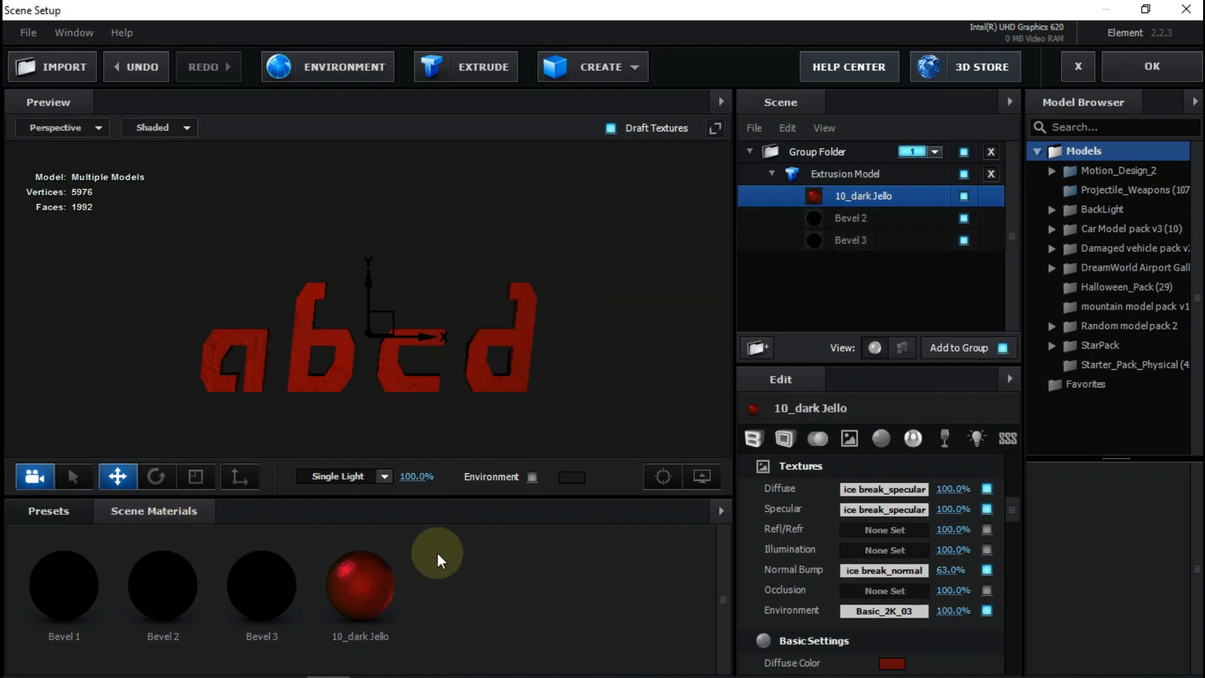
# Step: Apply the 10_dark Jello scene material to Bevel 3 of the extrusion model
pyautogui.moveTo(382, 587); pyautogui.dragTo(858, 238)
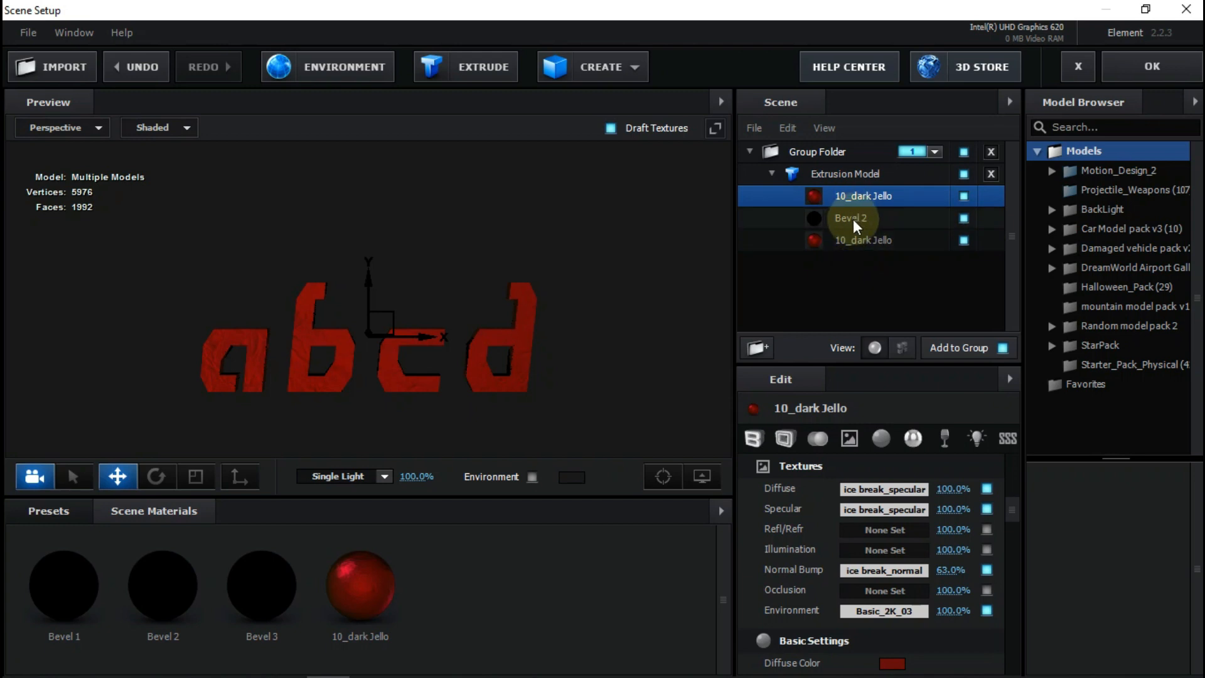
pyautogui.click(853, 220)
pyautogui.moveTo(564, 354); pyautogui.dragTo(711, 348)
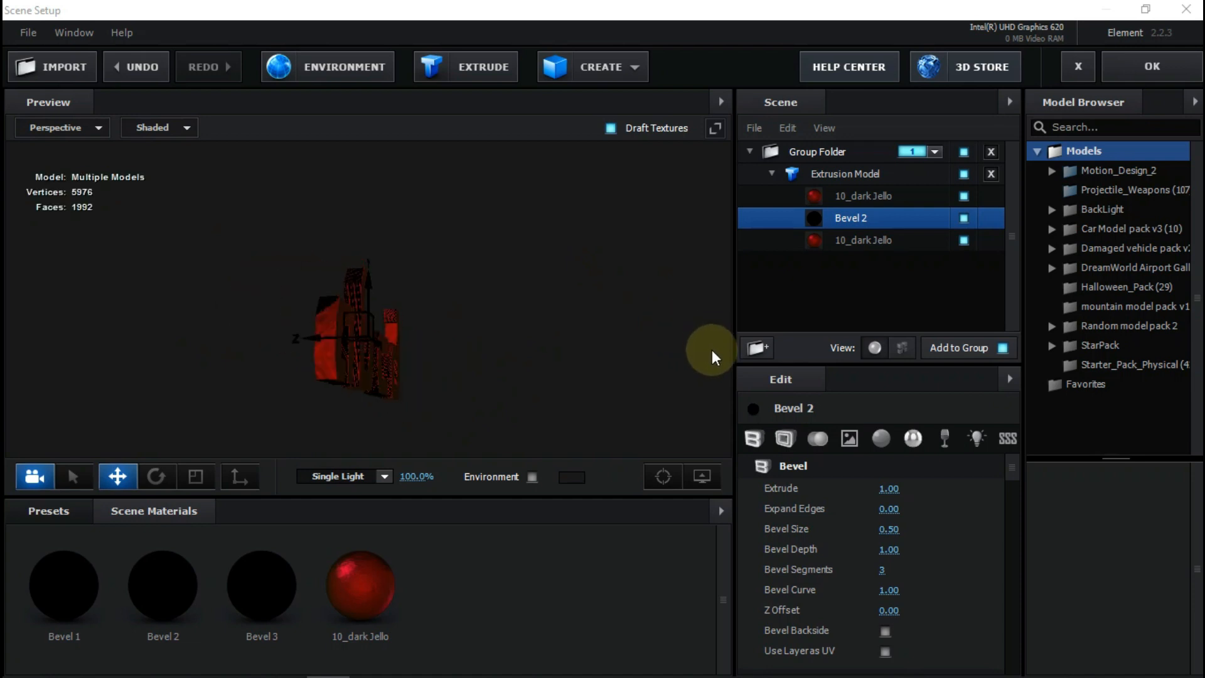
pyautogui.moveTo(526, 312)
pyautogui.mouseDown()
pyautogui.moveTo(538, 334)
pyautogui.moveTo(514, 330)
pyautogui.moveTo(529, 330)
pyautogui.mouseUp()
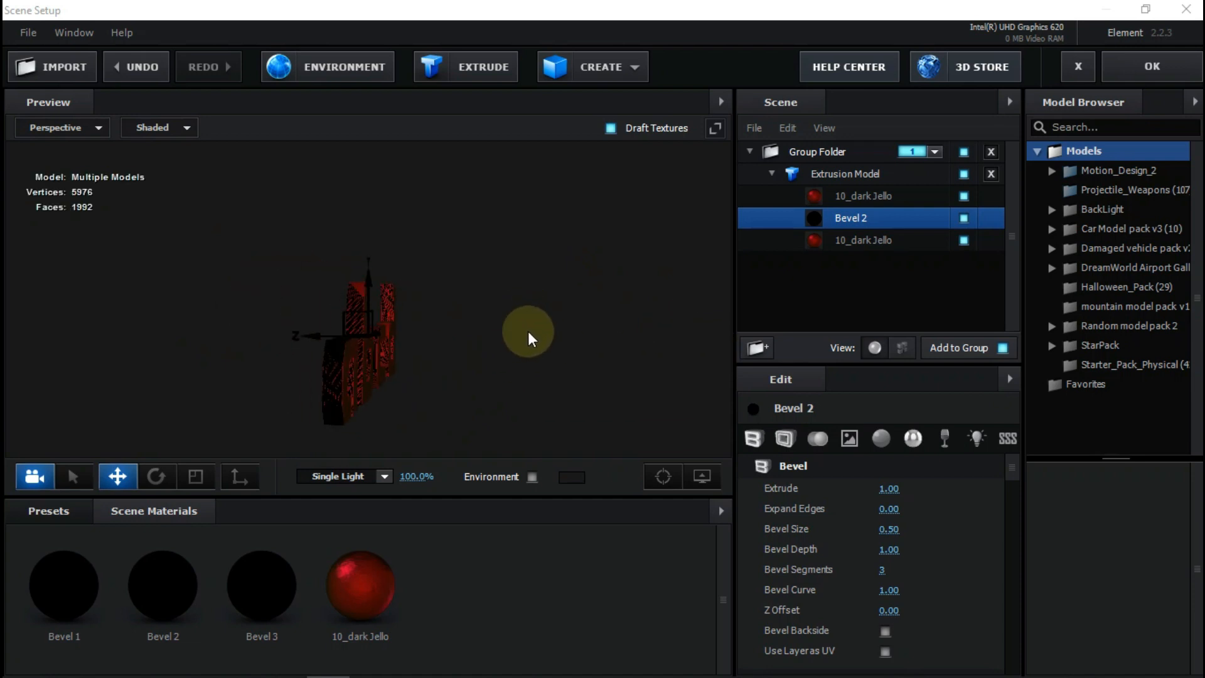
# Step: Set the Z Offset of the extrusion model's first bevel to -0.99
pyautogui.click(853, 205)
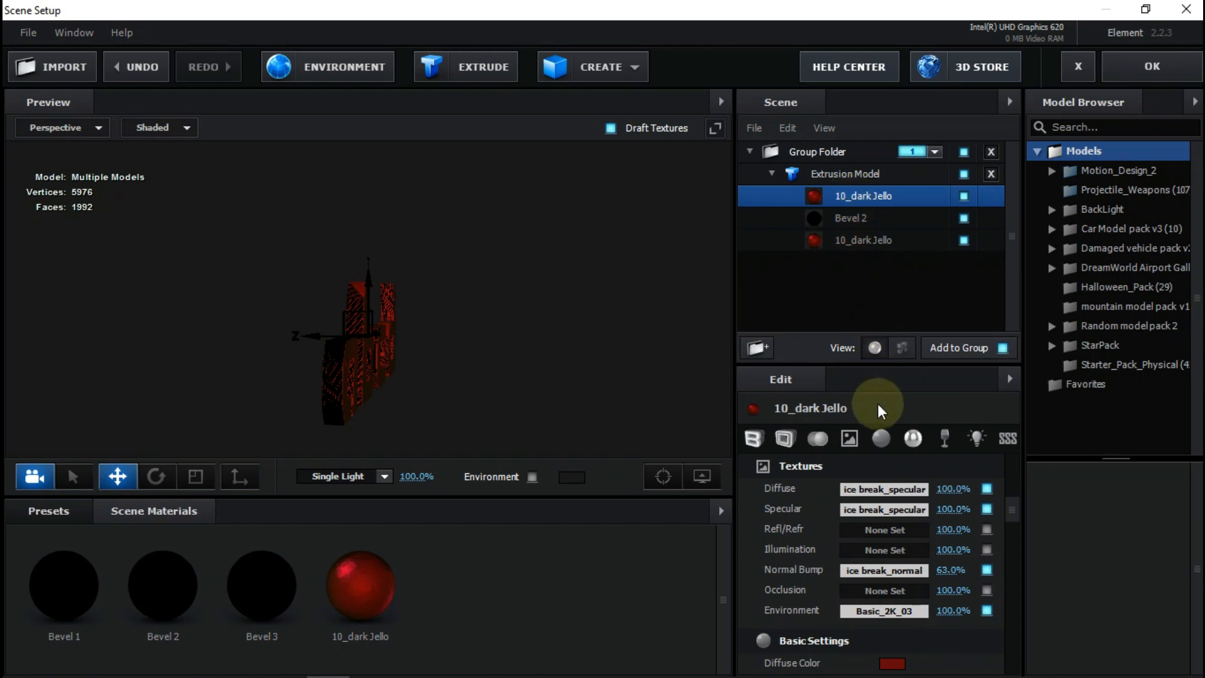
pyautogui.click(778, 441)
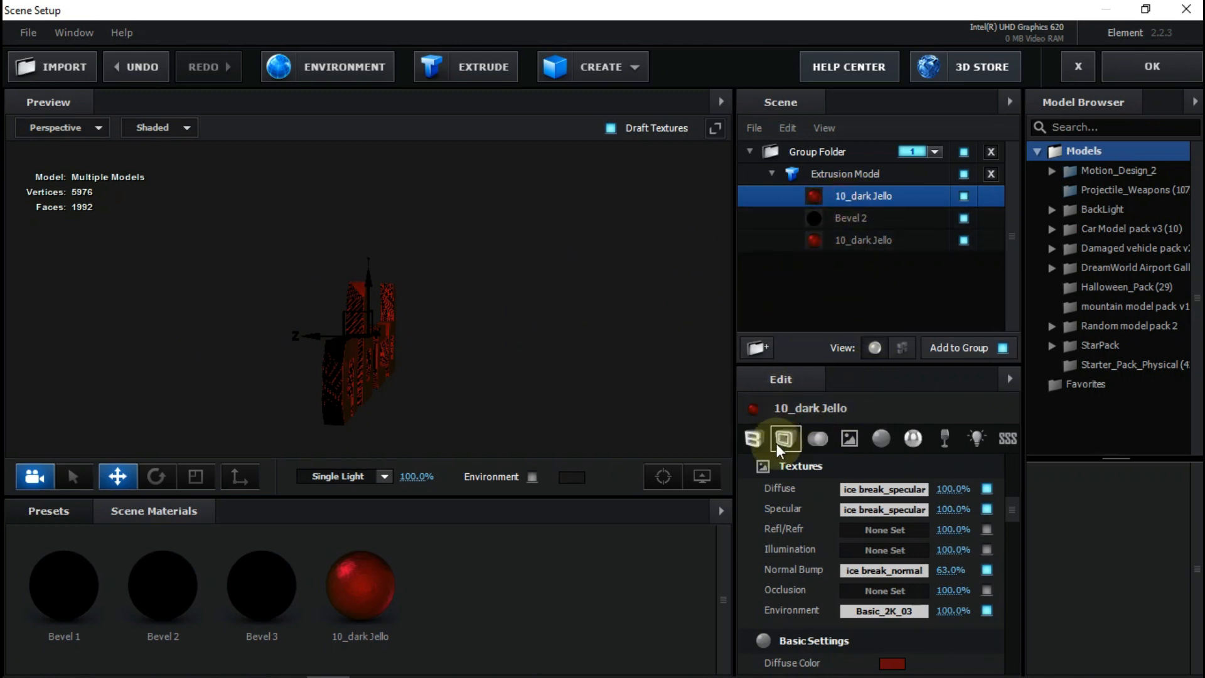
pyautogui.click(761, 446)
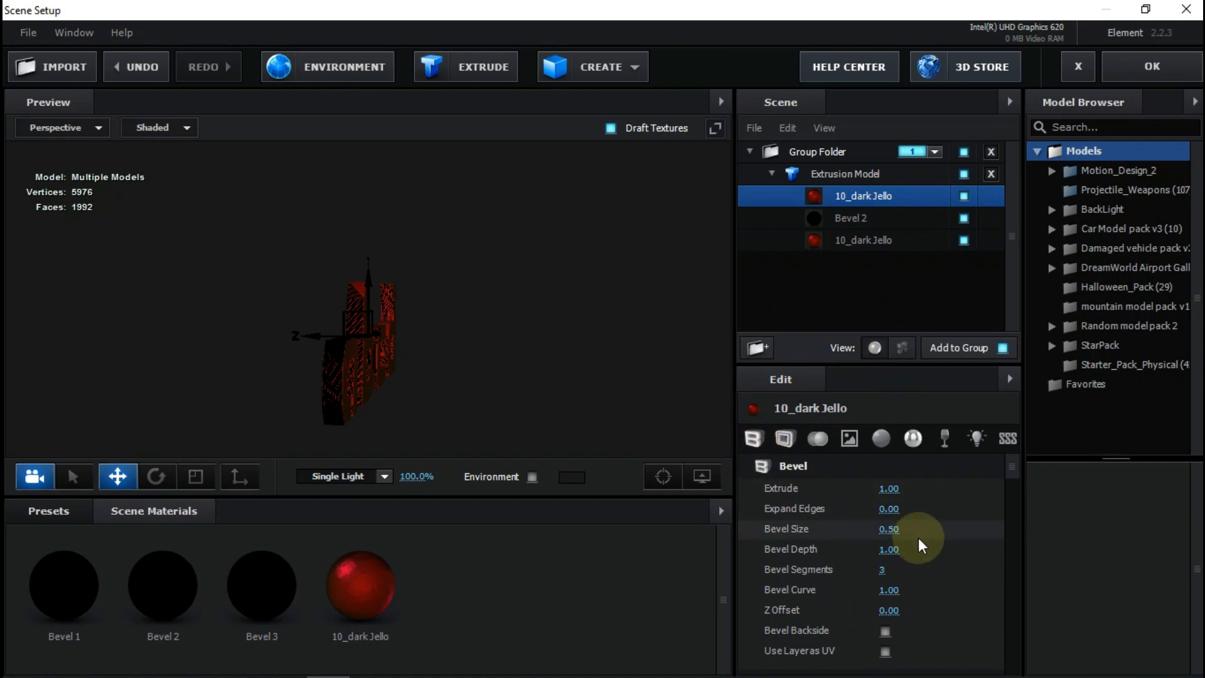
pyautogui.moveTo(891, 610); pyautogui.dragTo(821, 626)
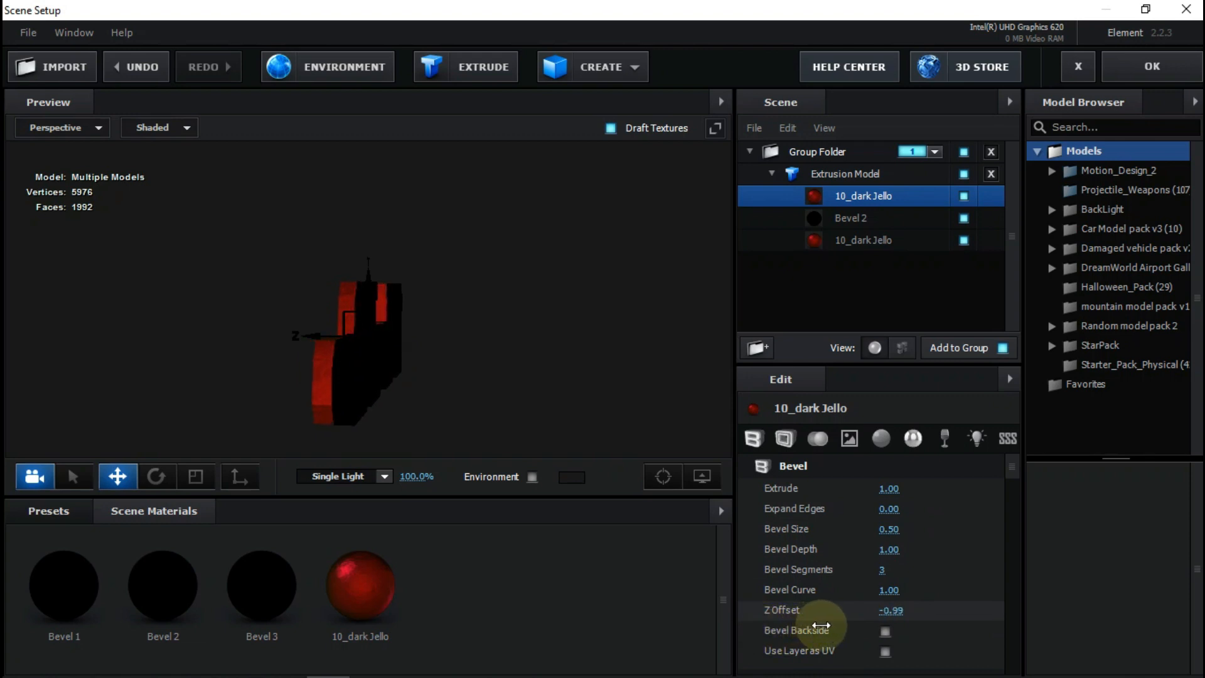
# Step: Set the Z Offset of the extrusion model's third bevel to 1.03
pyautogui.click(837, 239)
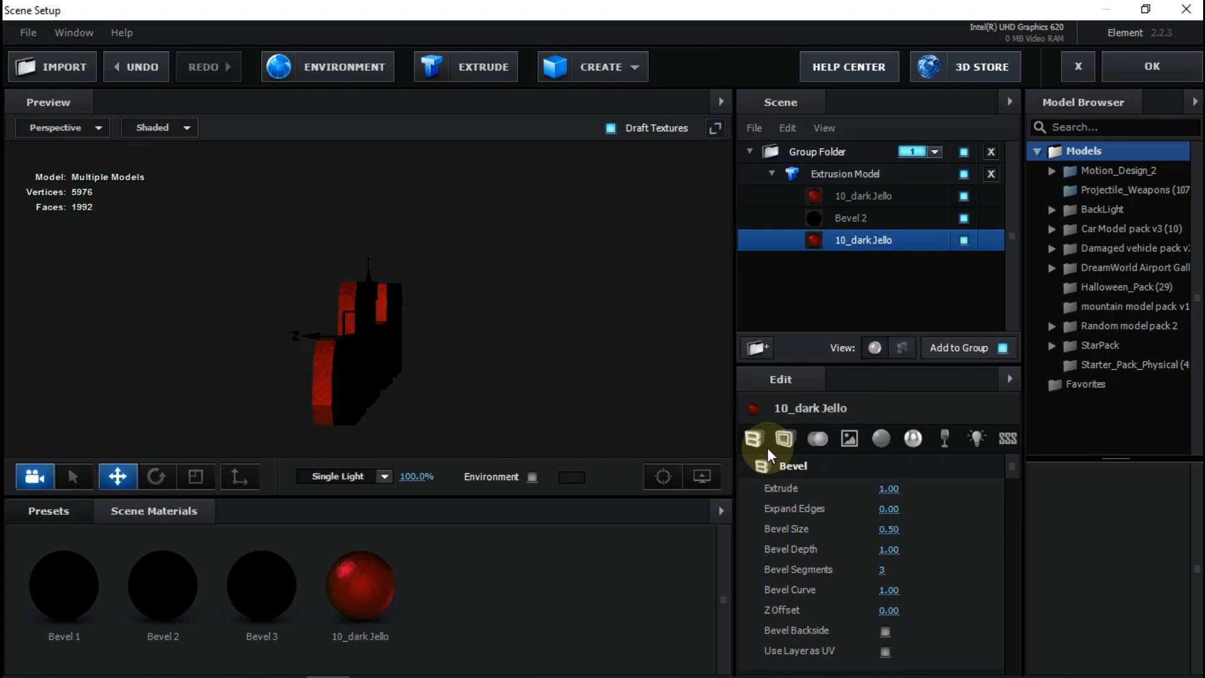
pyautogui.moveTo(896, 611); pyautogui.dragTo(994, 622)
pyautogui.moveTo(488, 356); pyautogui.dragTo(394, 261)
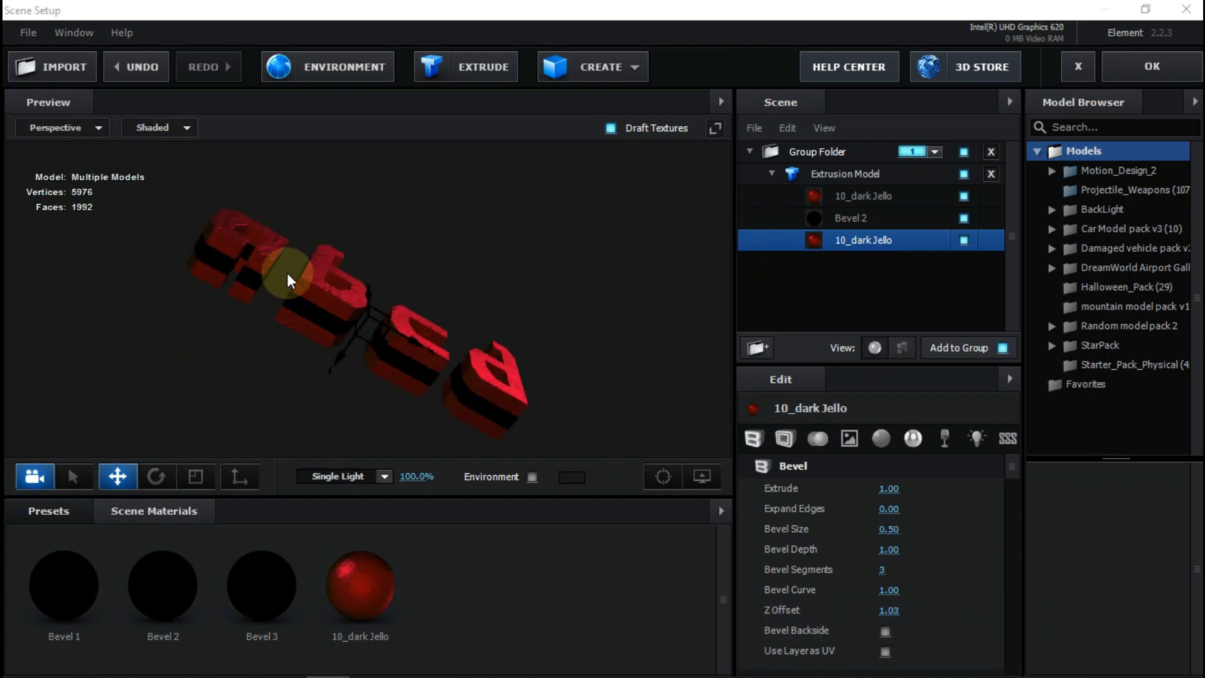
pyautogui.moveTo(315, 240); pyautogui.dragTo(833, 178)
# Step: Assign the Basic_2K_03 image as the environment texture of Bevel 2
pyautogui.click(877, 220)
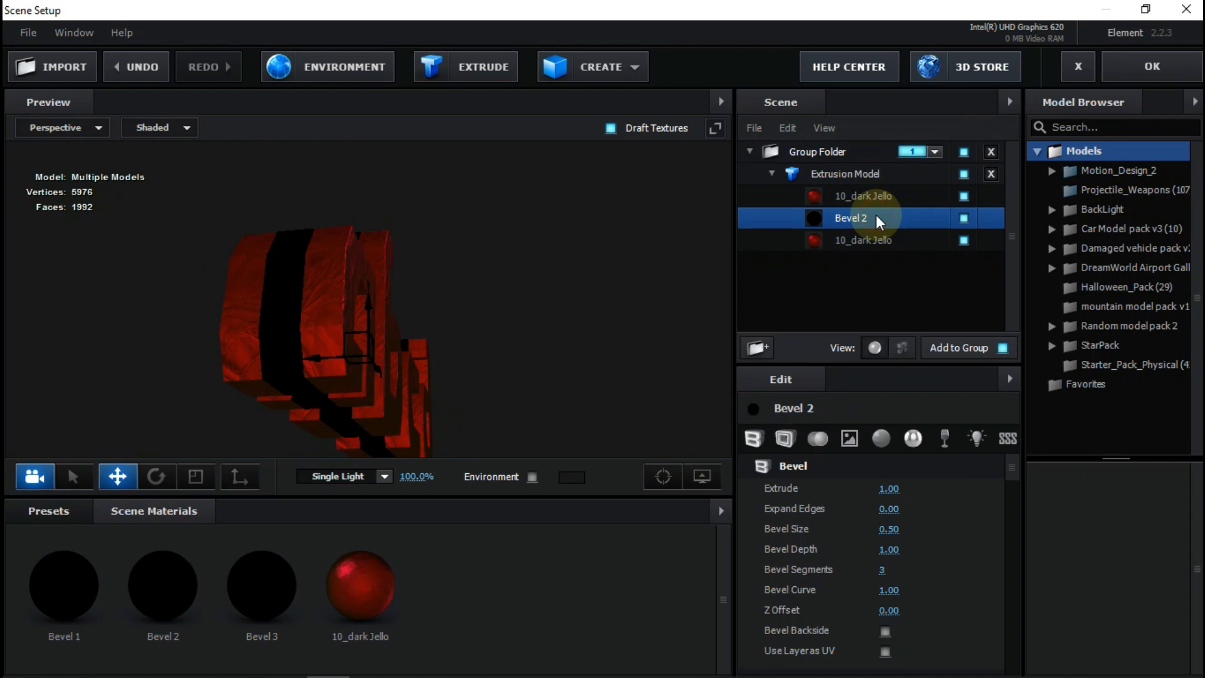
pyautogui.click(855, 439)
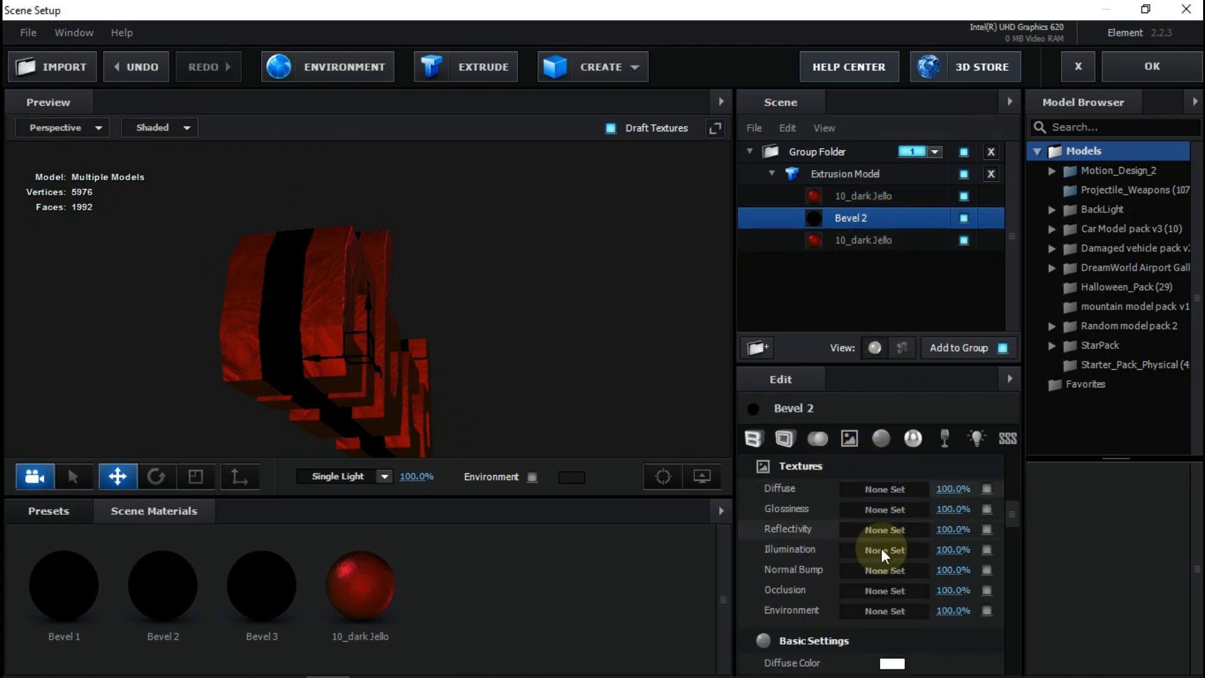
pyautogui.click(885, 611)
pyautogui.click(942, 369)
pyautogui.scroll(-3, 1009, 484)
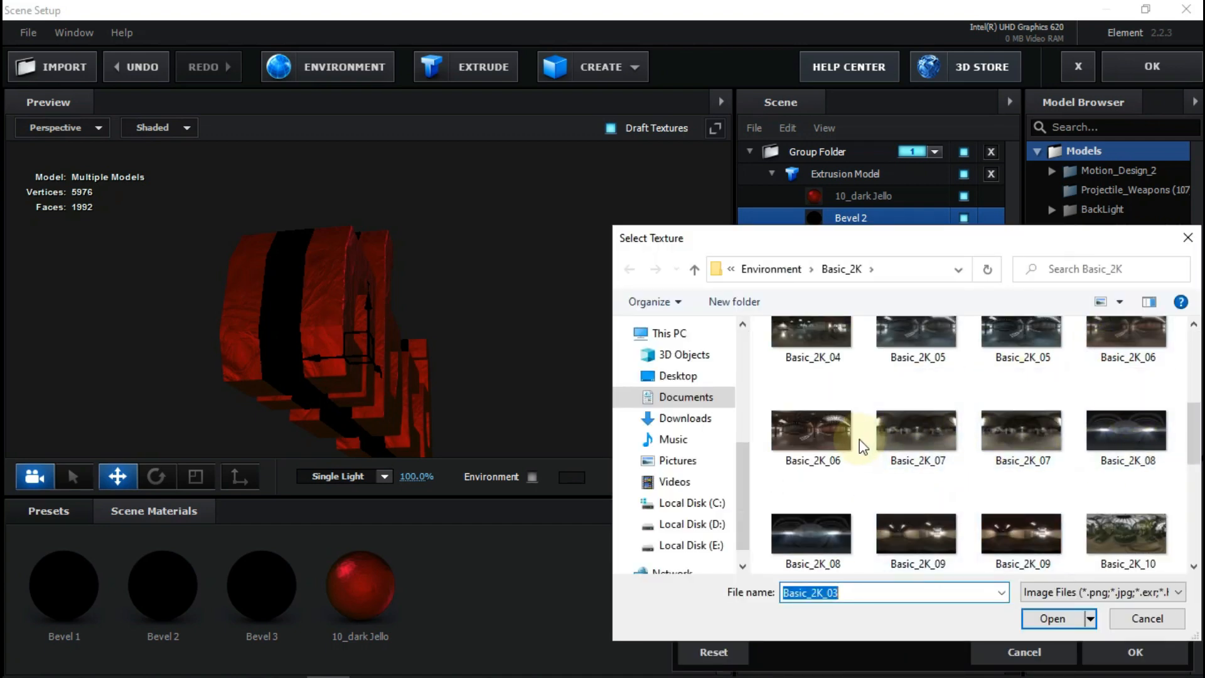
pyautogui.scroll(3, 1113, 450)
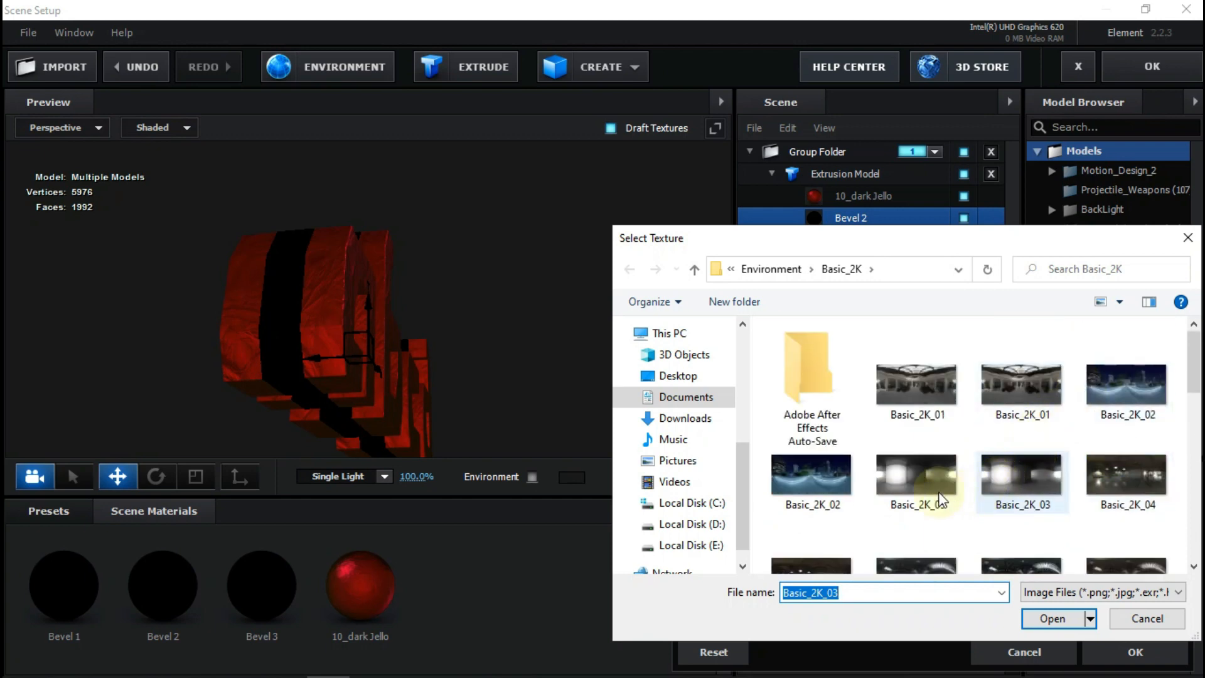
pyautogui.doubleClick(905, 478)
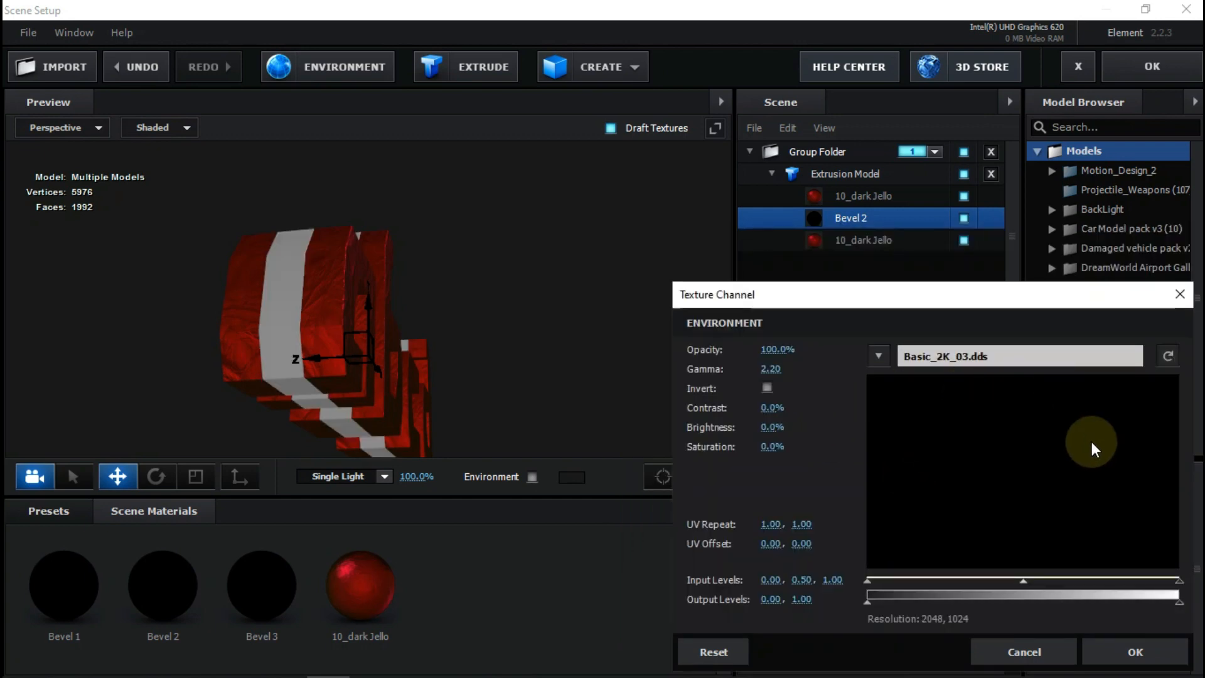
pyautogui.click(1126, 656)
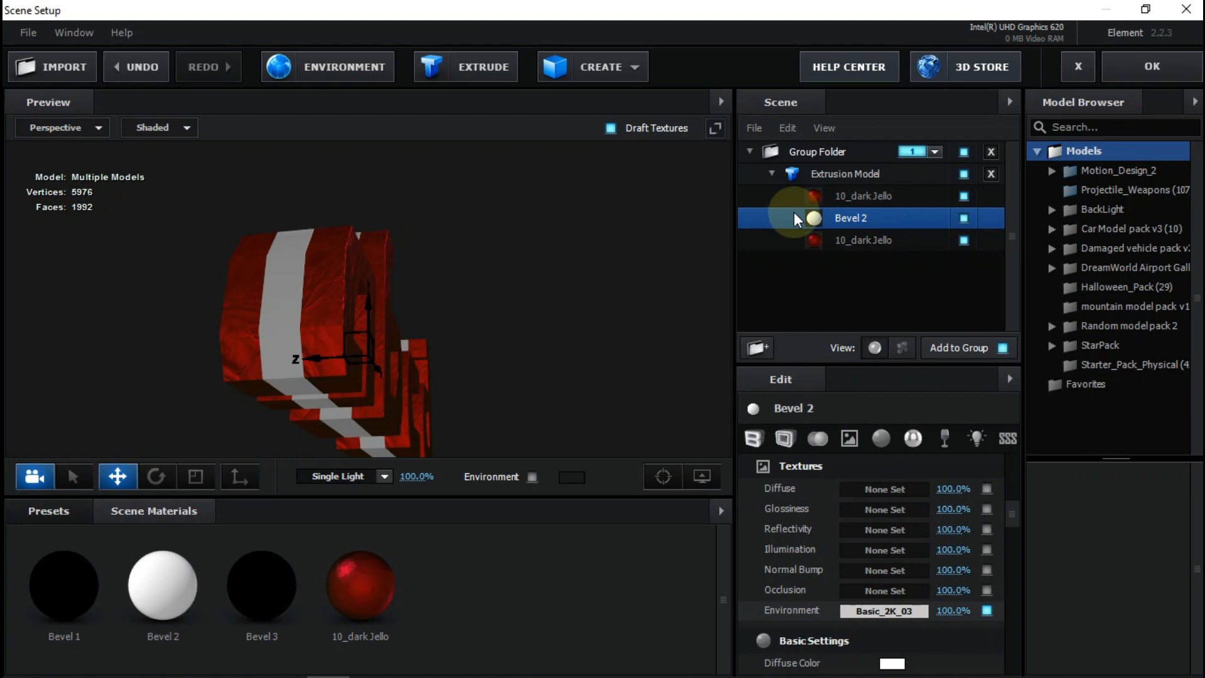
# Step: Assign Custom Layer 1 [texture Comp 1] as the diffuse texture of Bevel 2
pyautogui.click(876, 489)
pyautogui.click(879, 357)
pyautogui.click(828, 339)
pyautogui.click(876, 356)
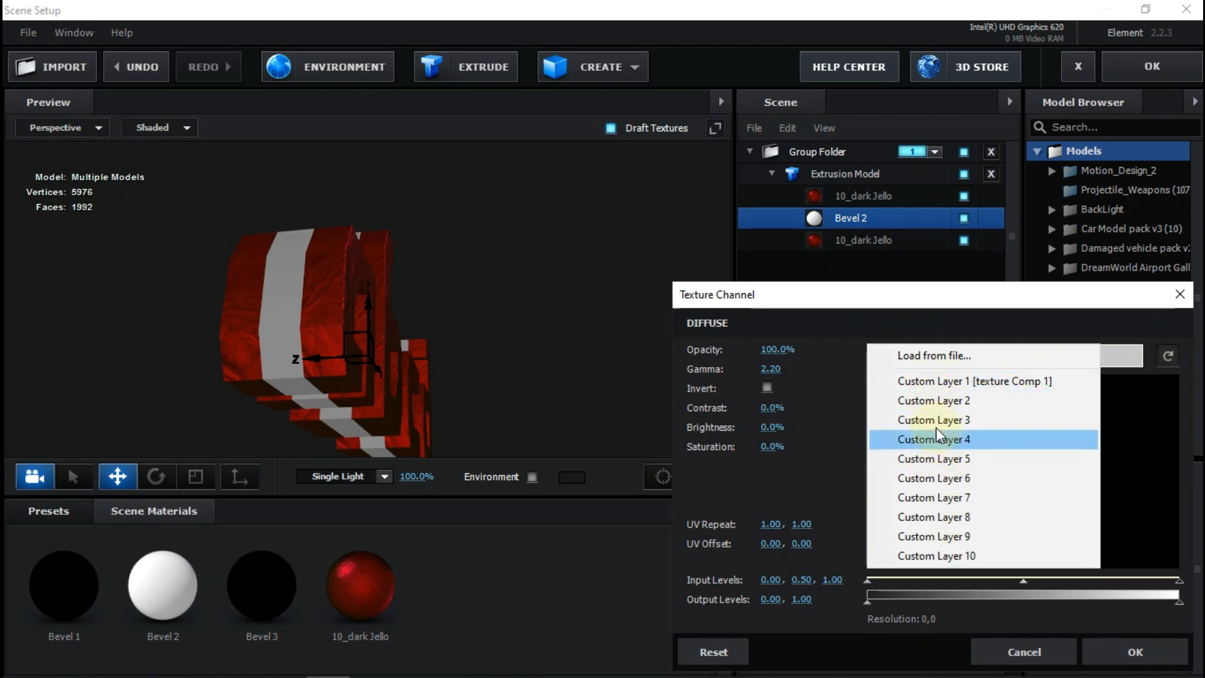
pyautogui.click(929, 384)
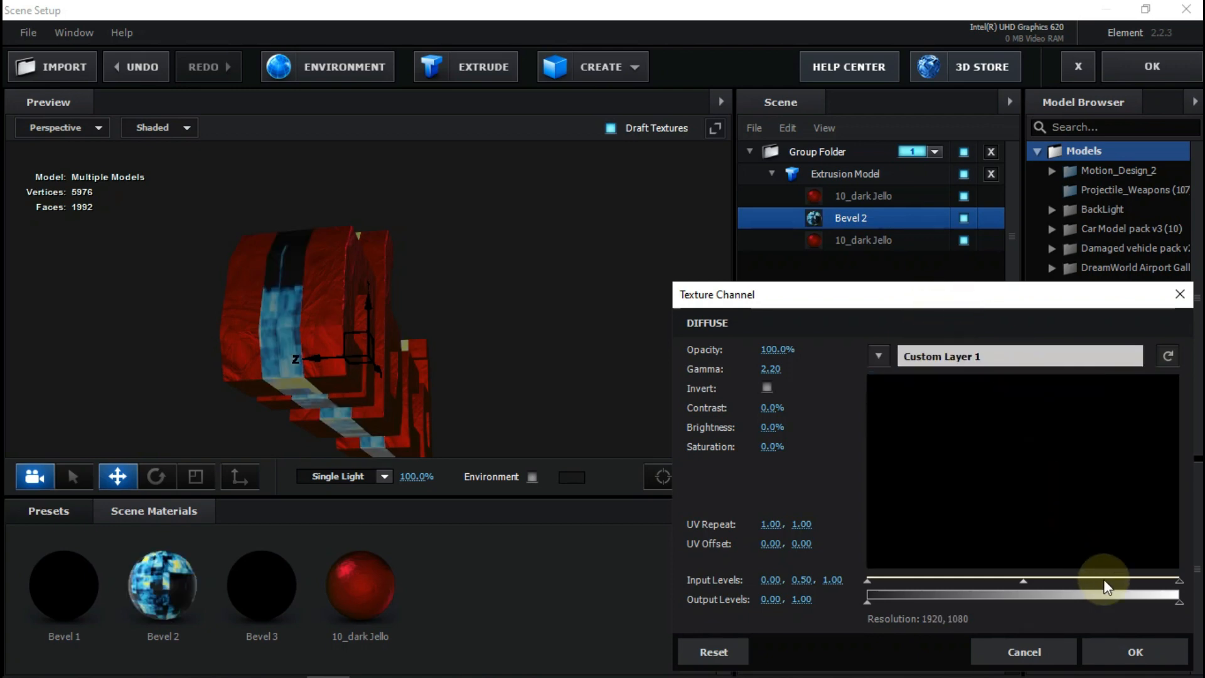
pyautogui.click(1121, 651)
pyautogui.moveTo(488, 364); pyautogui.dragTo(391, 319)
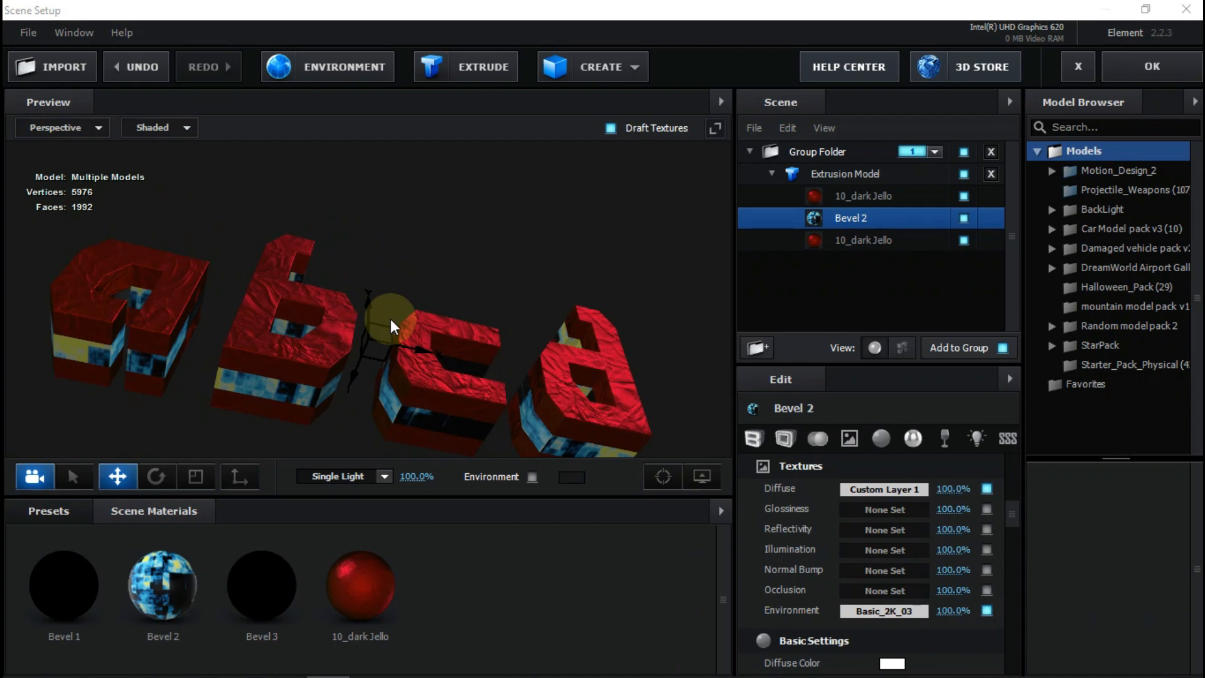
pyautogui.moveTo(620, 360); pyautogui.dragTo(495, 285)
# Step: Change the blend mode of the Bevel 2 material to Add
pyautogui.click(881, 218)
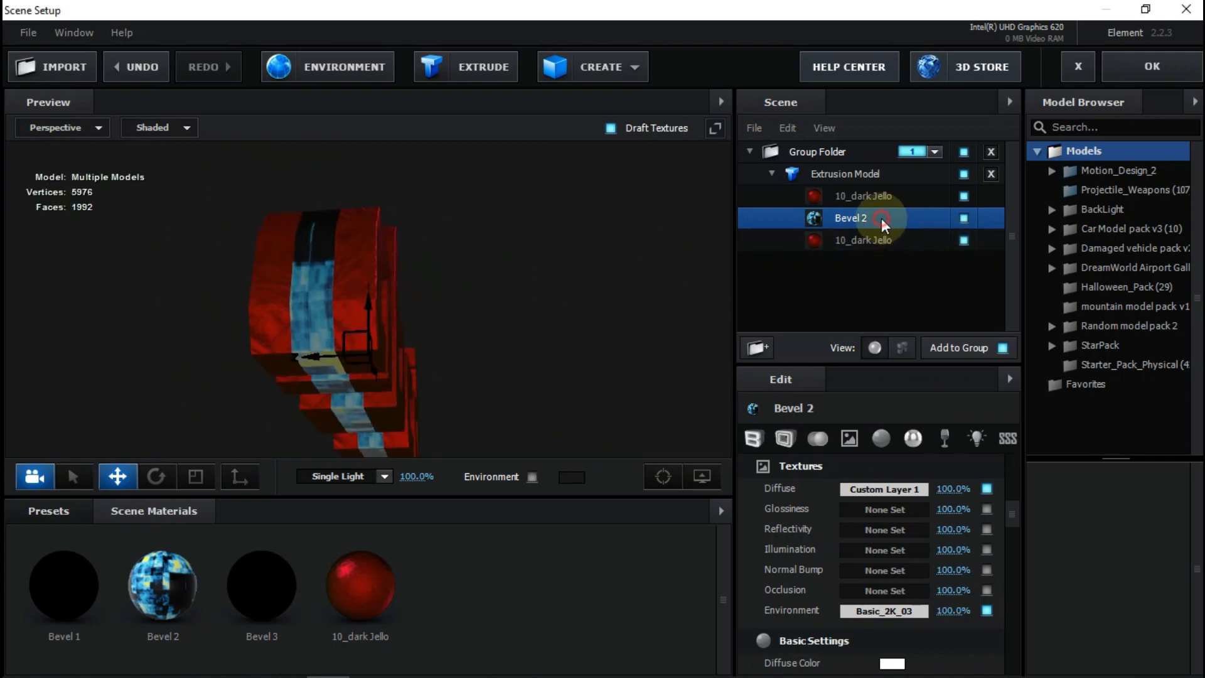
pyautogui.moveTo(1013, 519); pyautogui.dragTo(1016, 631)
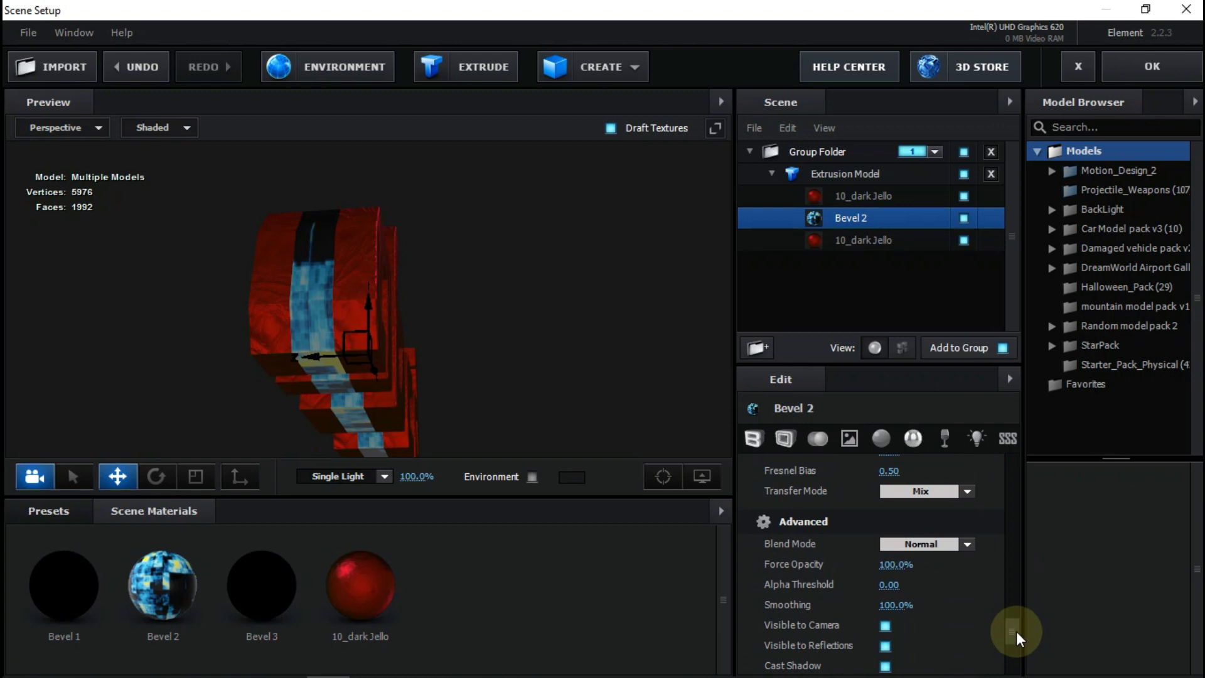
pyautogui.click(929, 543)
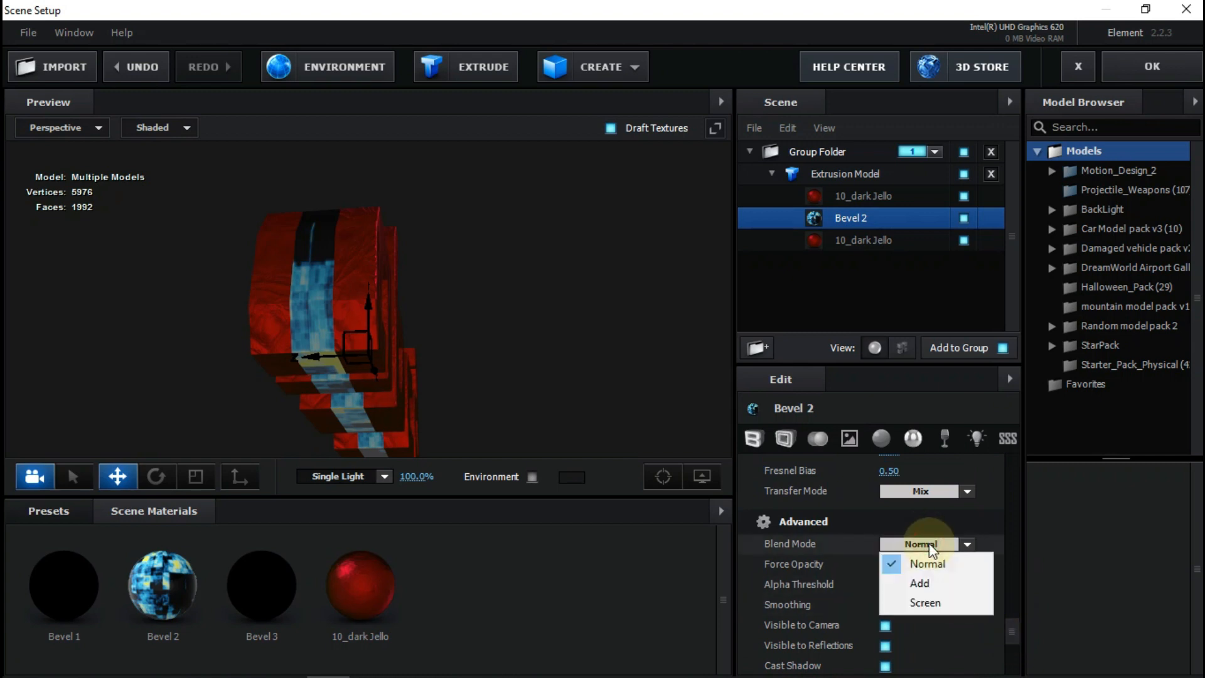
pyautogui.click(932, 583)
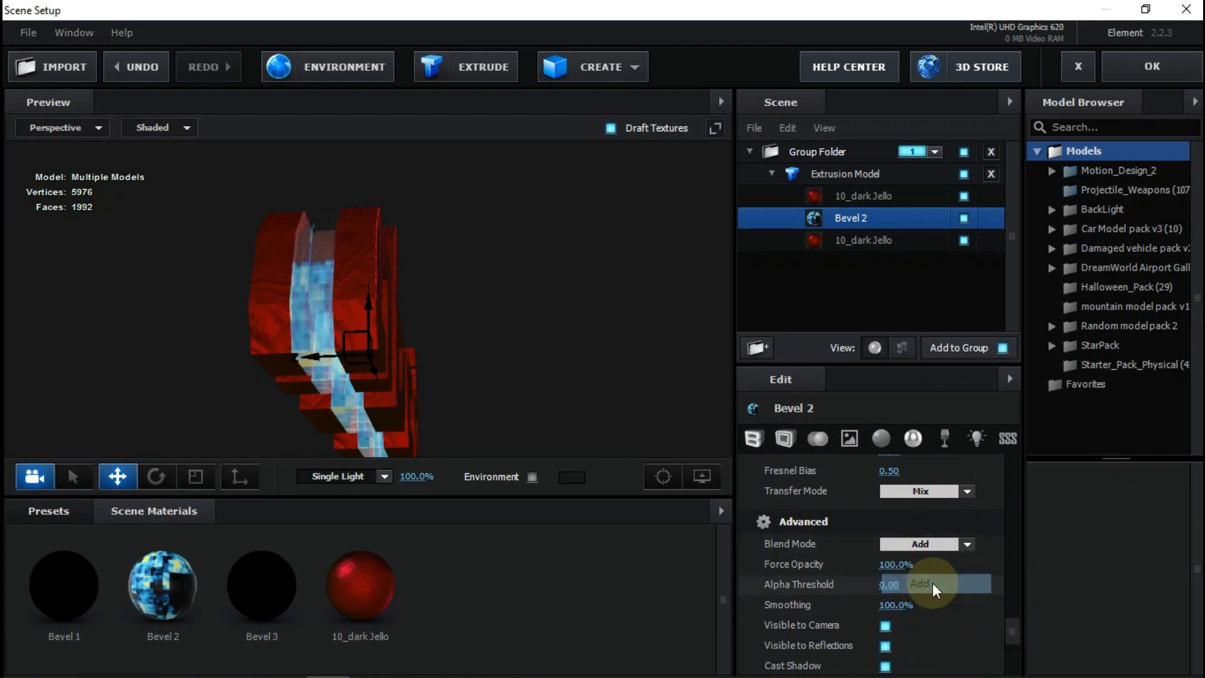
pyautogui.moveTo(586, 447); pyautogui.dragTo(423, 216)
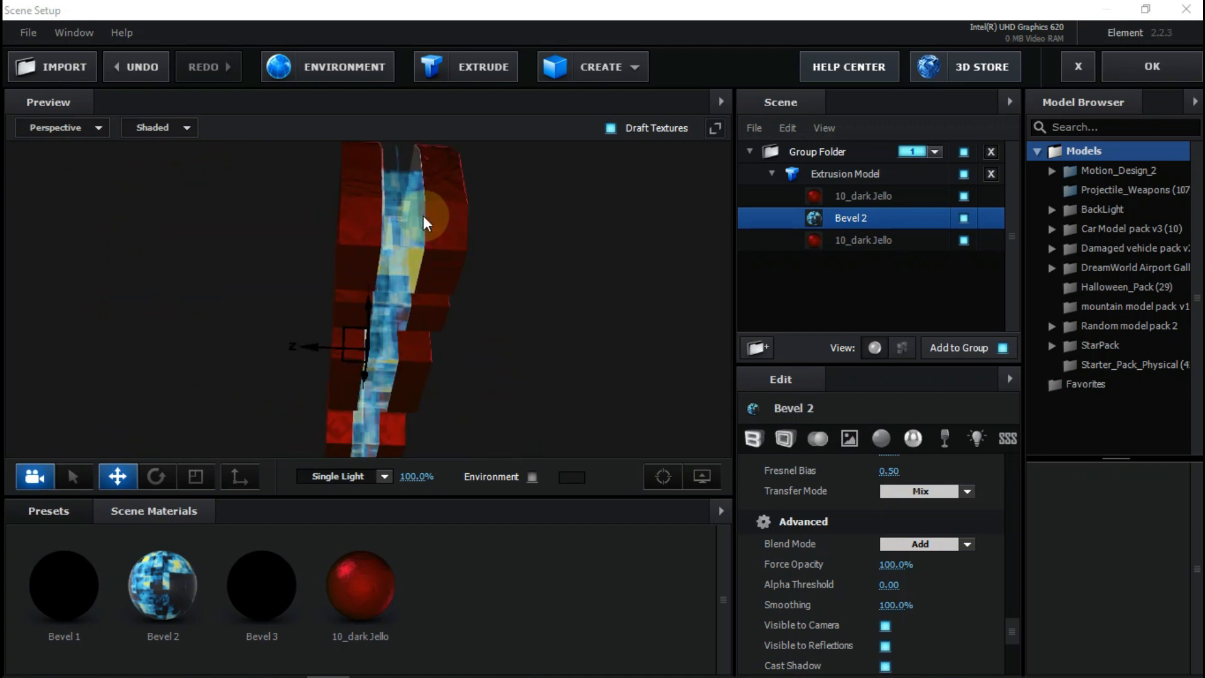
# Step: Adjust Bevel 2's diffuse texture to gamma 2.36, contrast 15.2%, brightness 5% and saturation -22%
pyautogui.click(849, 440)
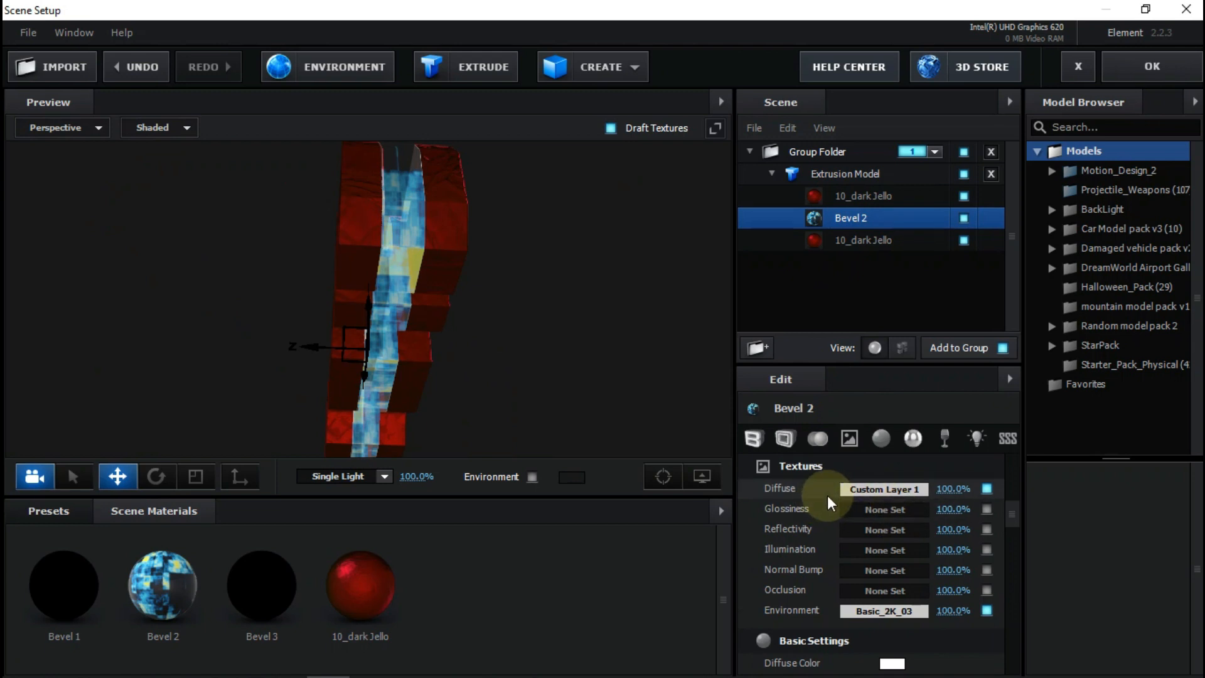
pyautogui.click(896, 500)
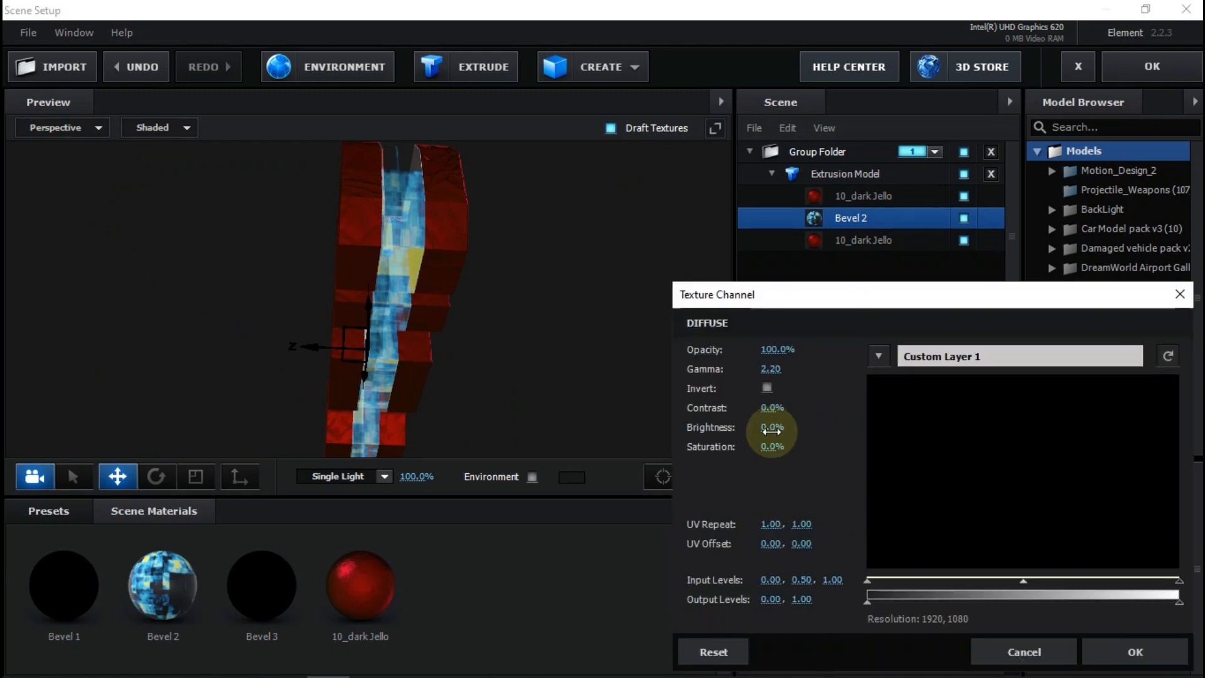
pyautogui.moveTo(771, 432); pyautogui.dragTo(805, 420)
pyautogui.moveTo(781, 372); pyautogui.dragTo(806, 387)
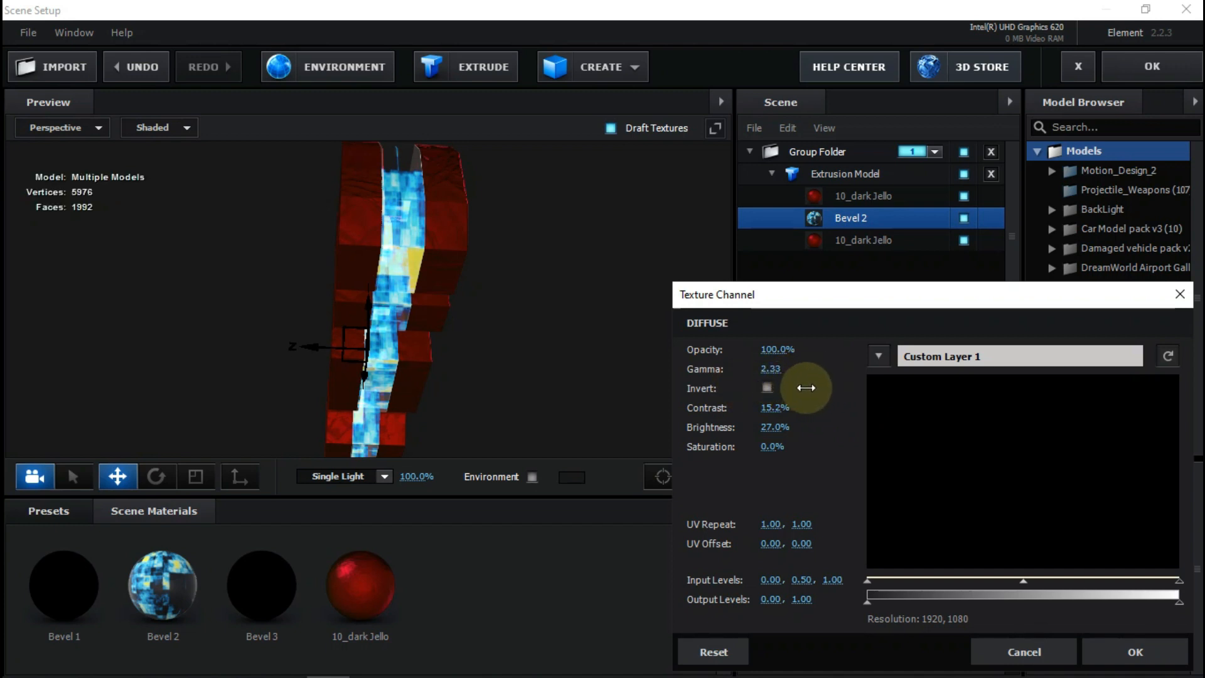
pyautogui.moveTo(772, 425); pyautogui.dragTo(772, 461)
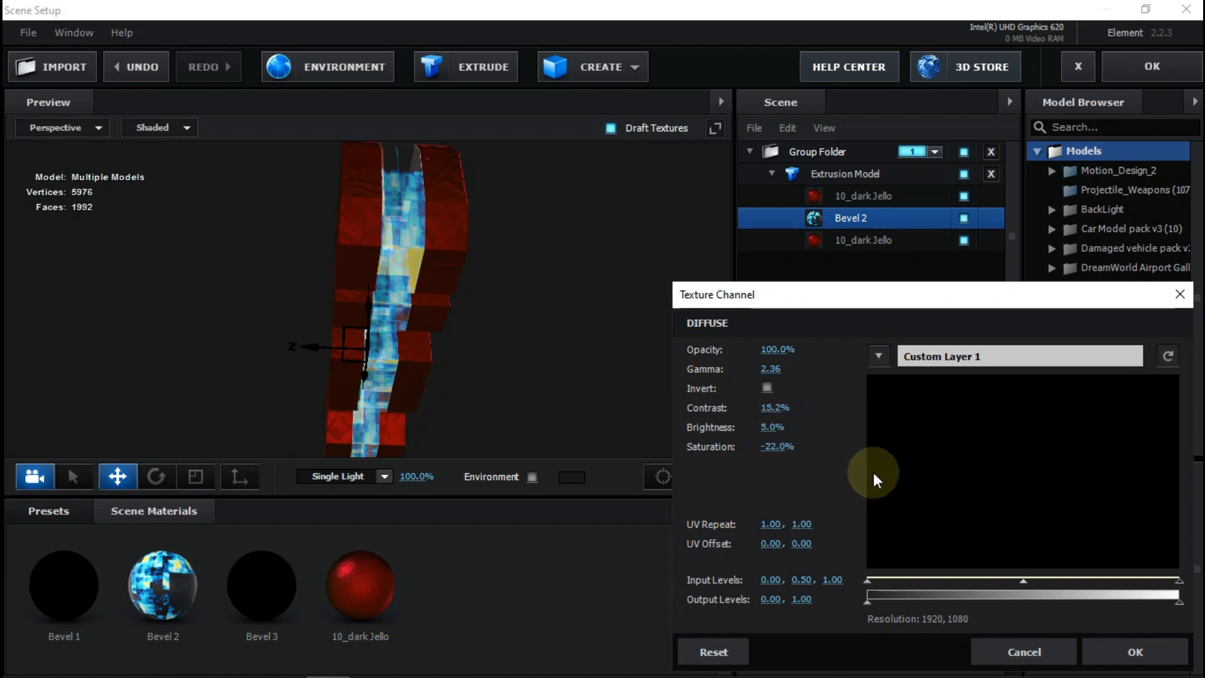
pyautogui.click(1130, 655)
# Step: Inspect the textured middle bevel between the red letter layers from several angles and up close
pyautogui.moveTo(568, 240); pyautogui.dragTo(392, 171)
pyautogui.moveTo(487, 344); pyautogui.dragTo(502, 281)
pyautogui.moveTo(582, 307); pyautogui.dragTo(600, 235)
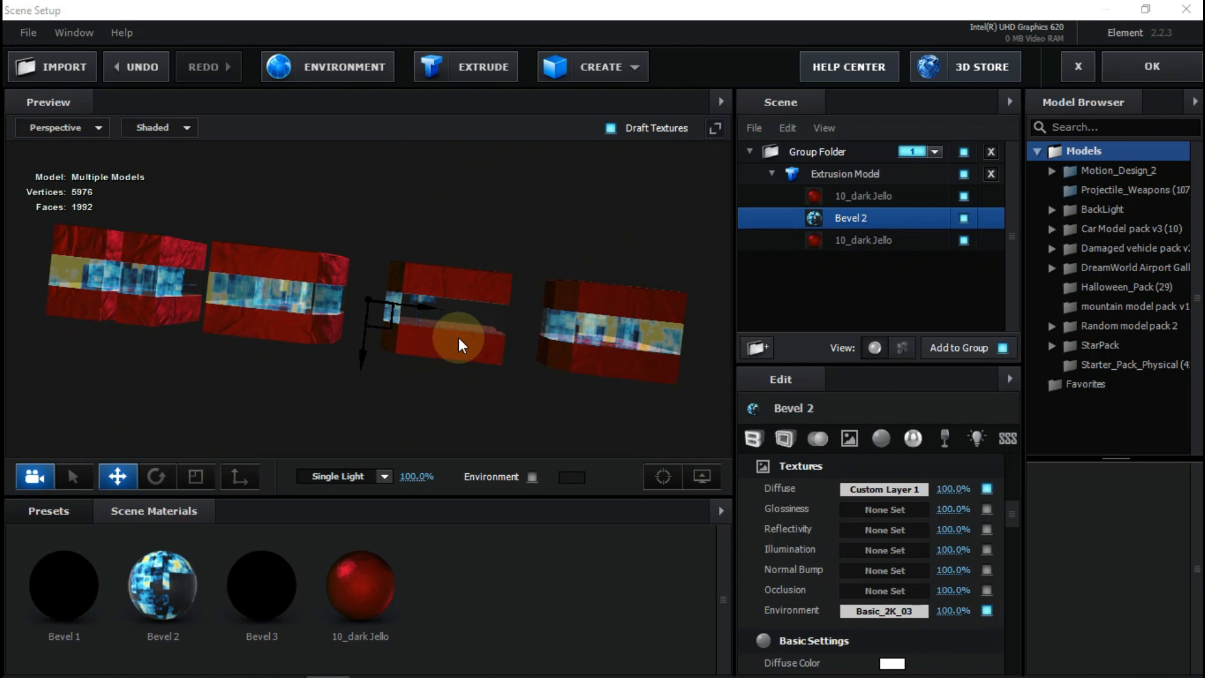
pyautogui.moveTo(538, 363); pyautogui.dragTo(565, 390)
pyautogui.scroll(3, 523, 363)
pyautogui.scroll(2, 525, 362)
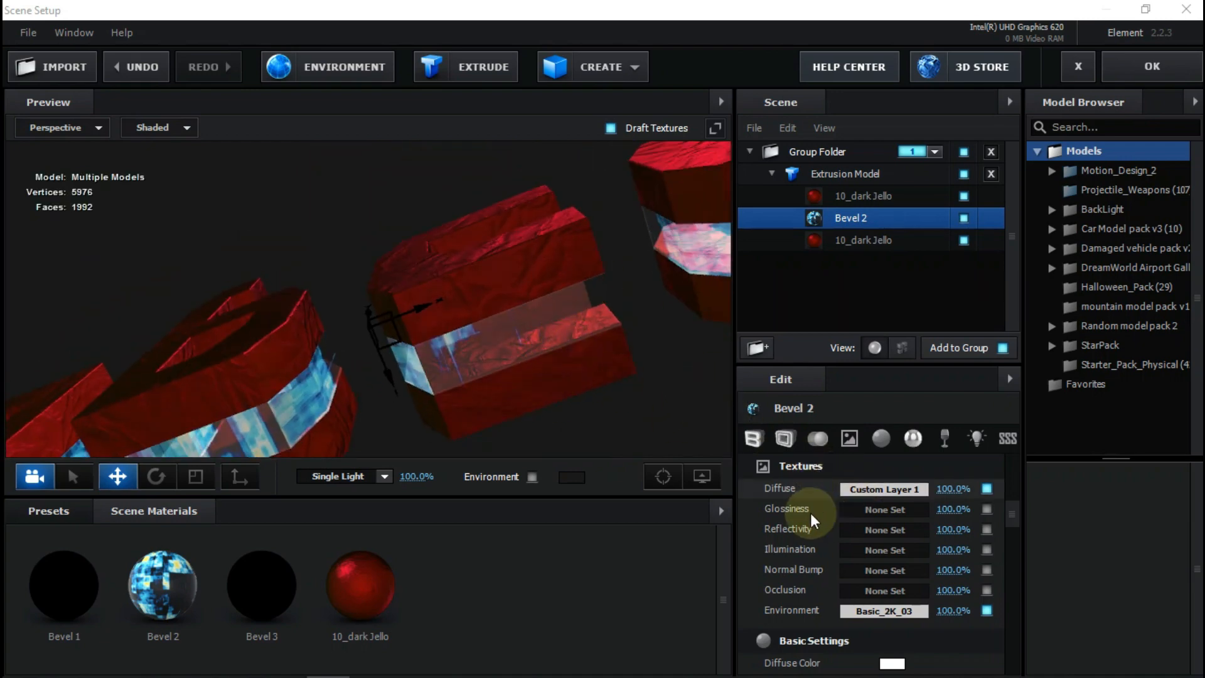
# Step: Load the water-droplet image pexels-lumn-1028600 from Downloads as the normal bump texture of Bevel 2
pyautogui.click(894, 572)
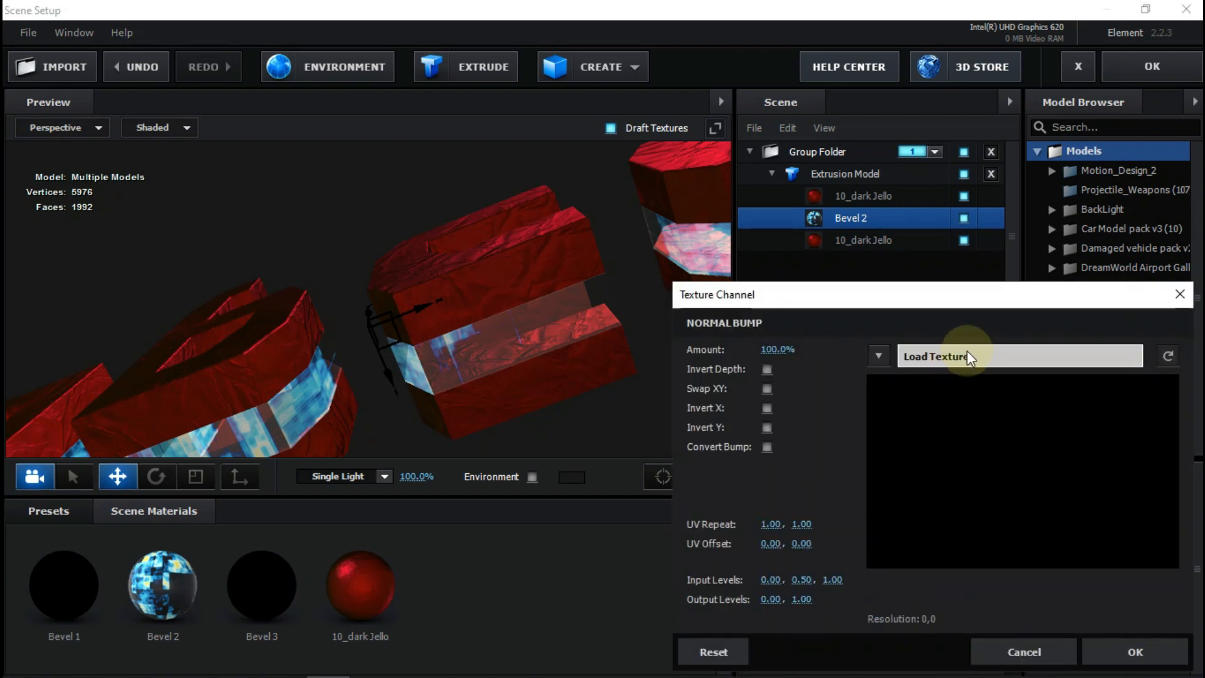
pyautogui.click(943, 357)
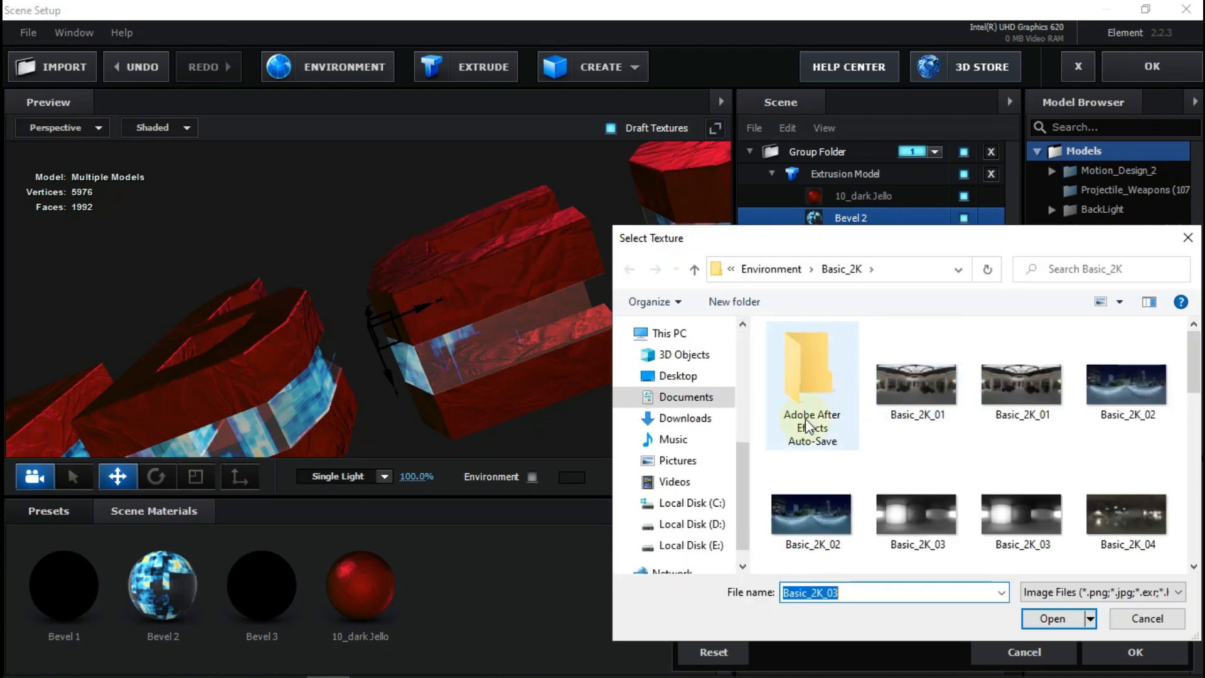
pyautogui.click(684, 418)
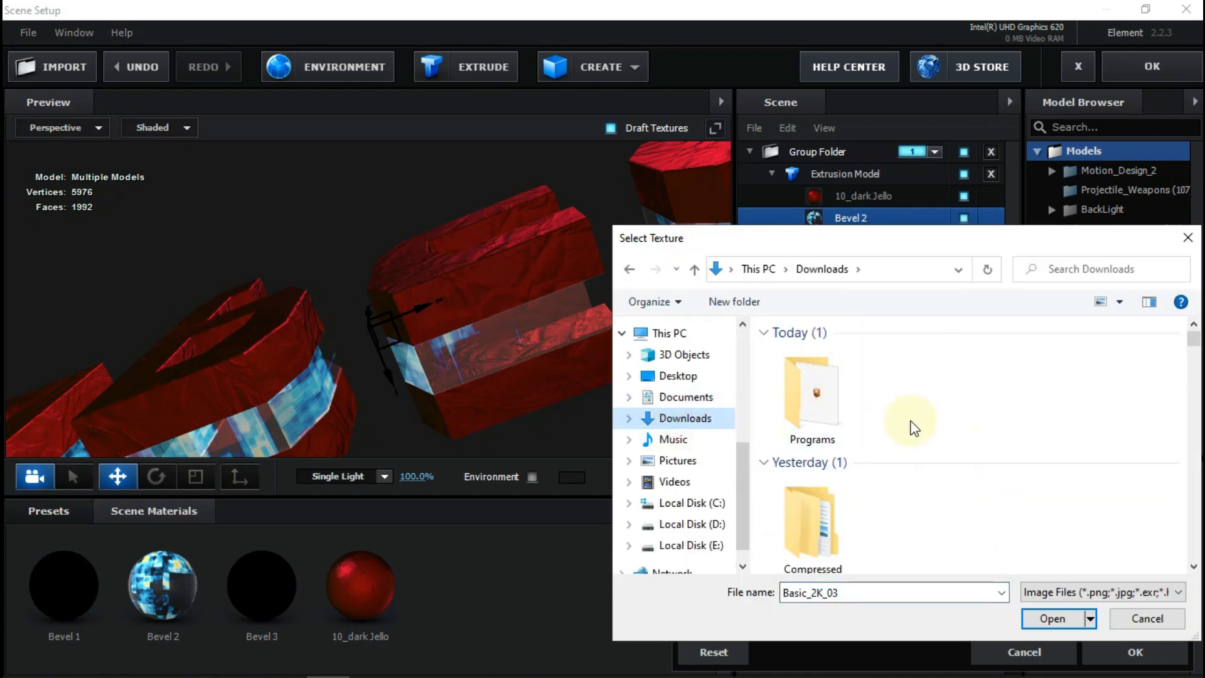
pyautogui.scroll(-10, 912, 427)
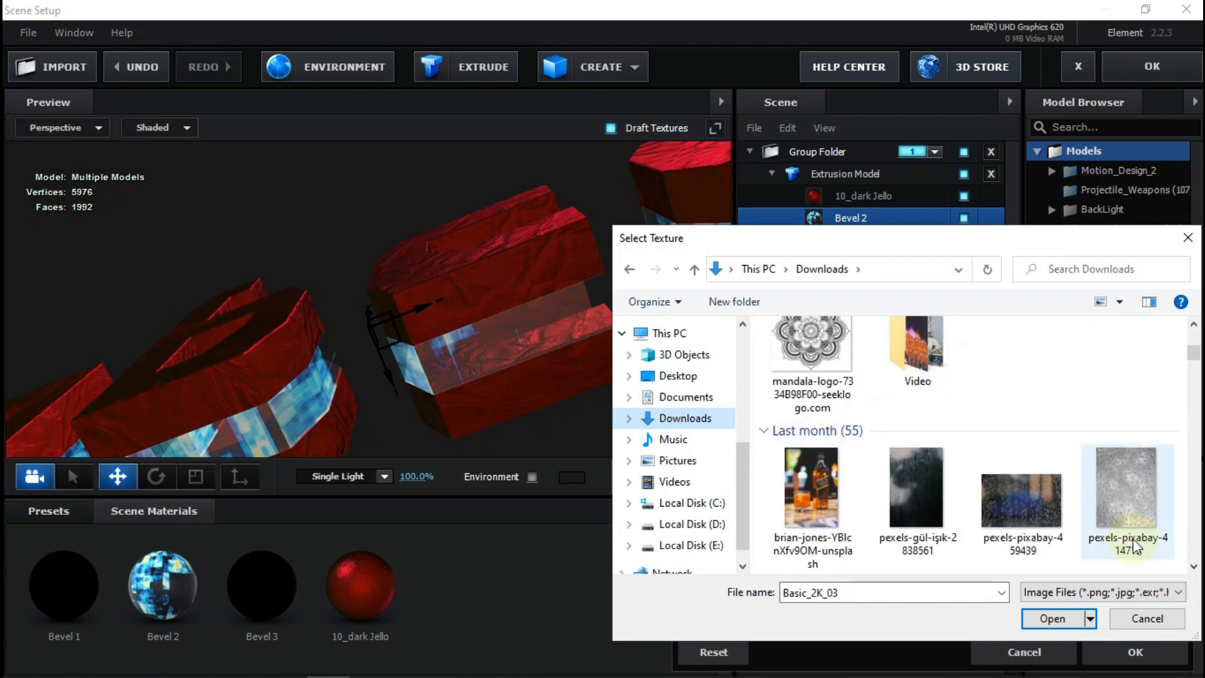
pyautogui.click(1116, 487)
pyautogui.scroll(-2, 1116, 488)
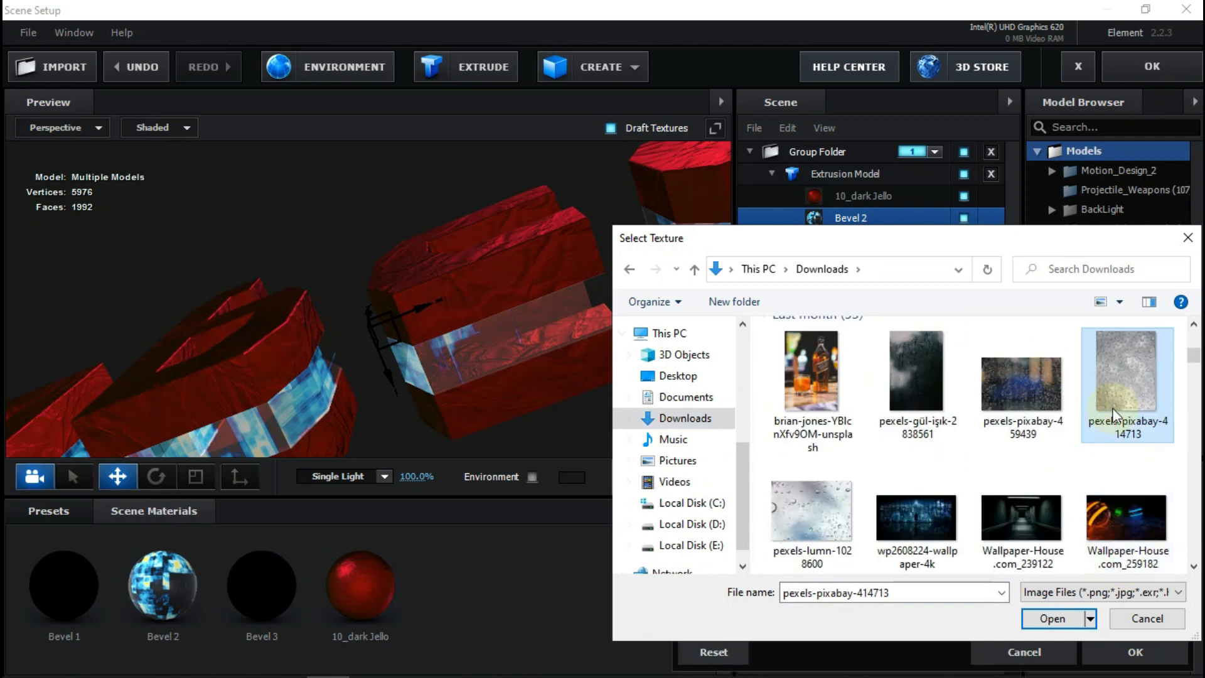
pyautogui.click(823, 506)
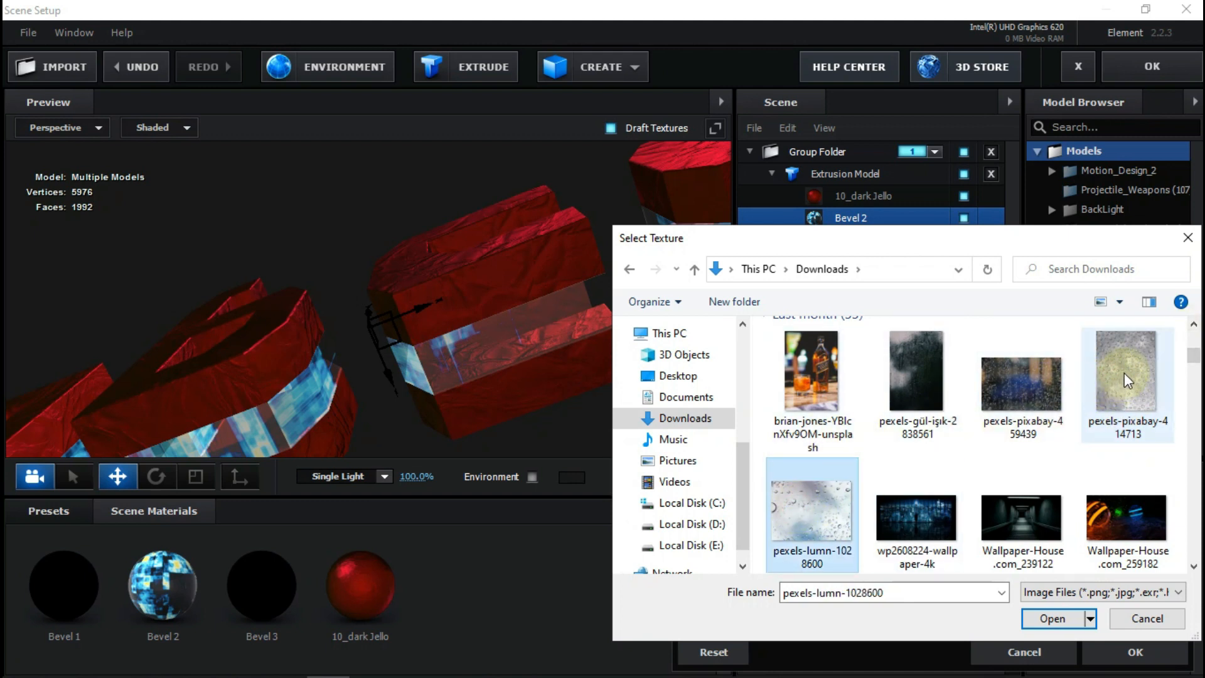
pyautogui.moveTo(1127, 383)
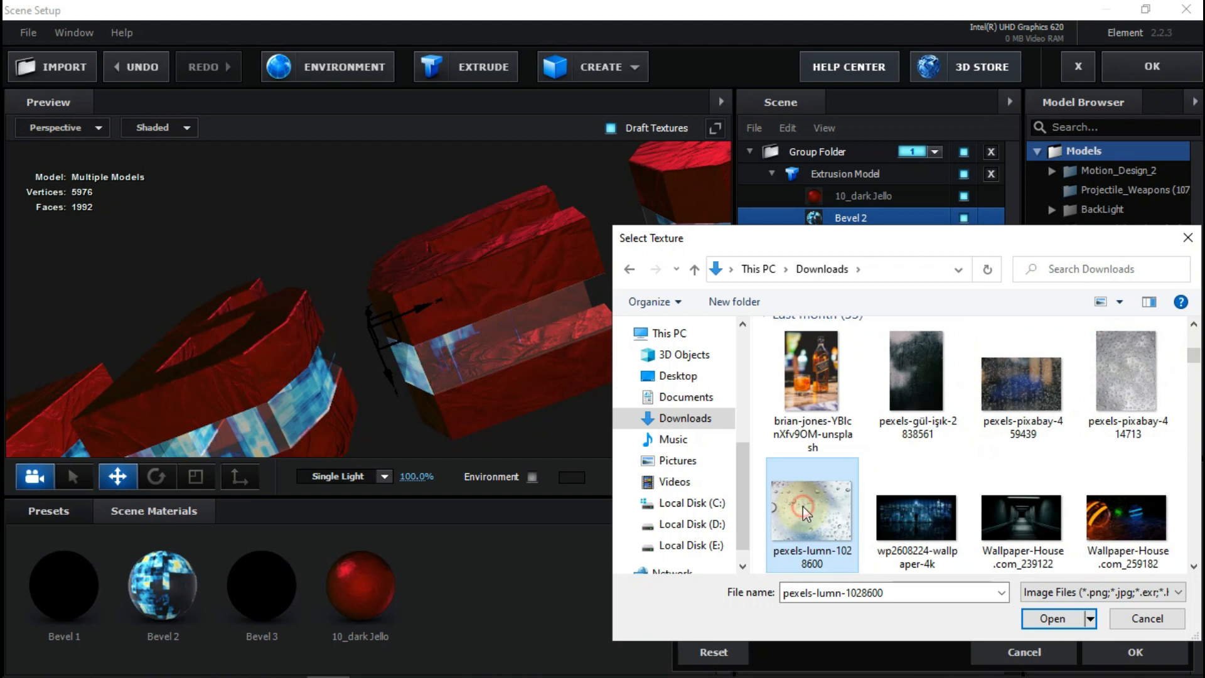
pyautogui.click(1049, 618)
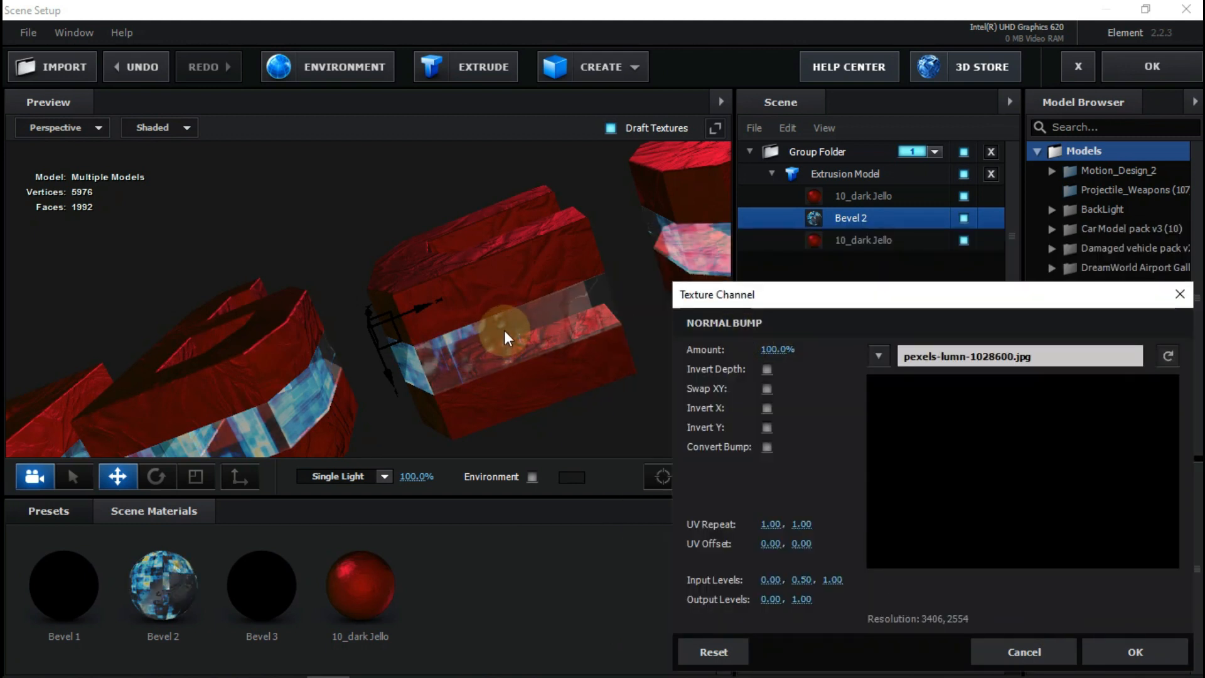
# Step: Enable Invert Depth, Invert X, Invert Y and Convert Bump for Bevel 2's normal bump texture and accept the settings
pyautogui.click(767, 369)
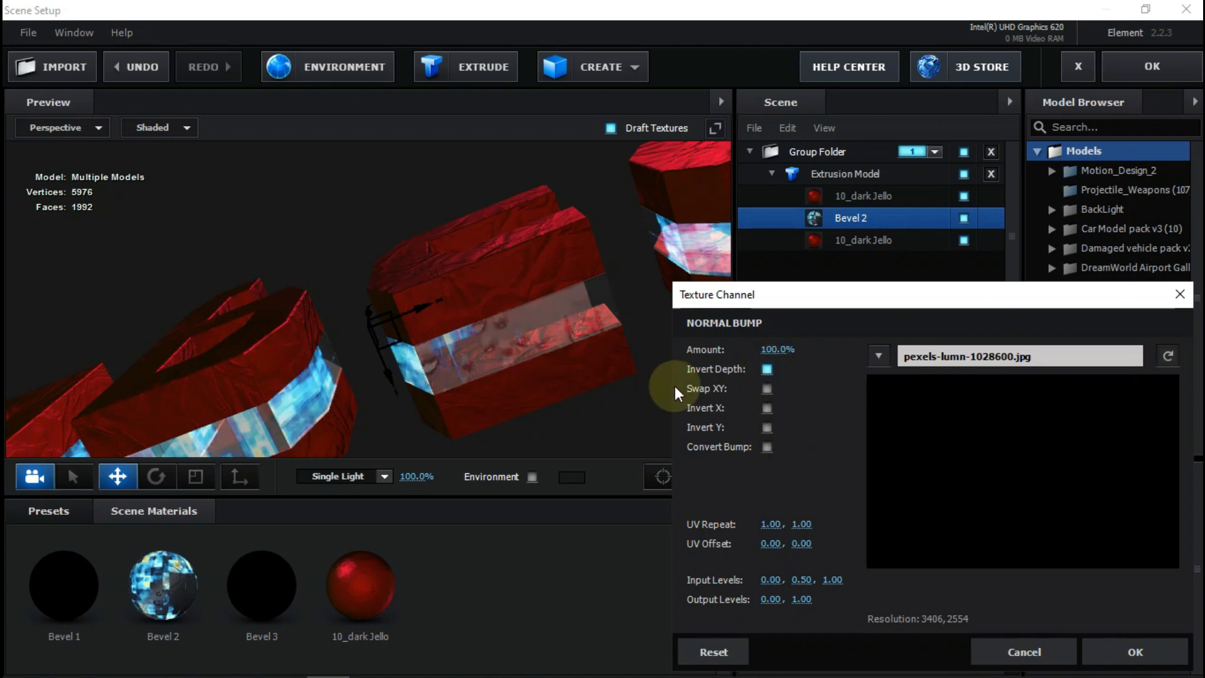
pyautogui.click(766, 408)
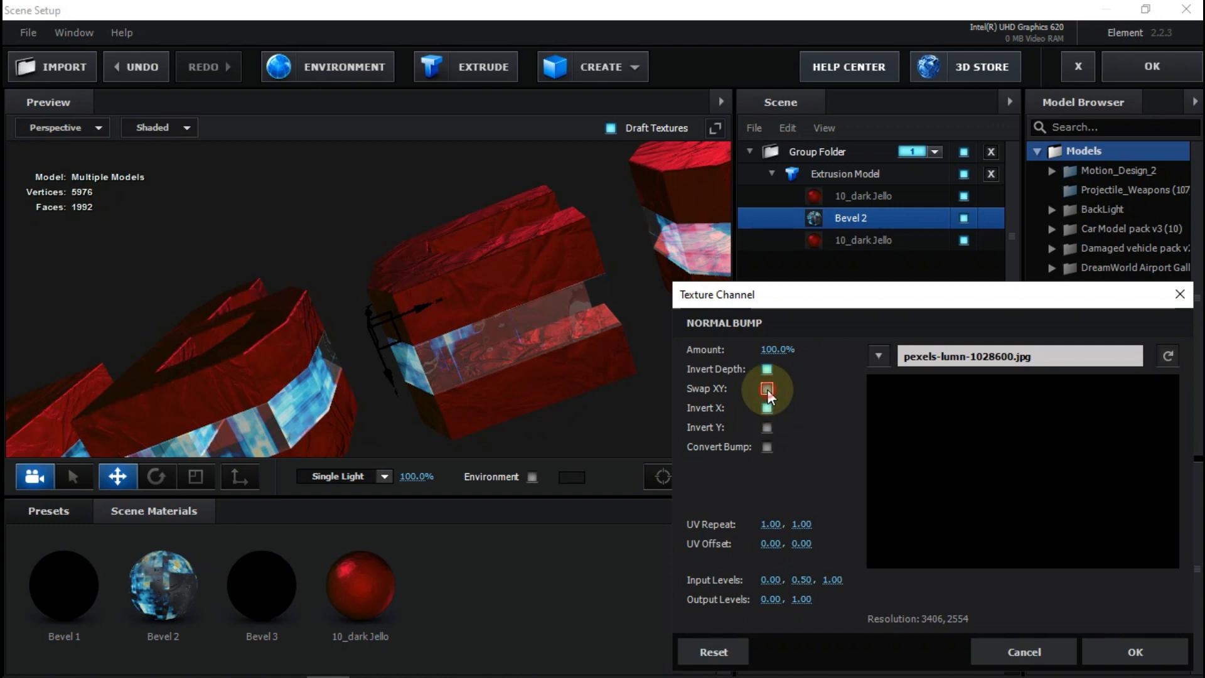
pyautogui.click(767, 428)
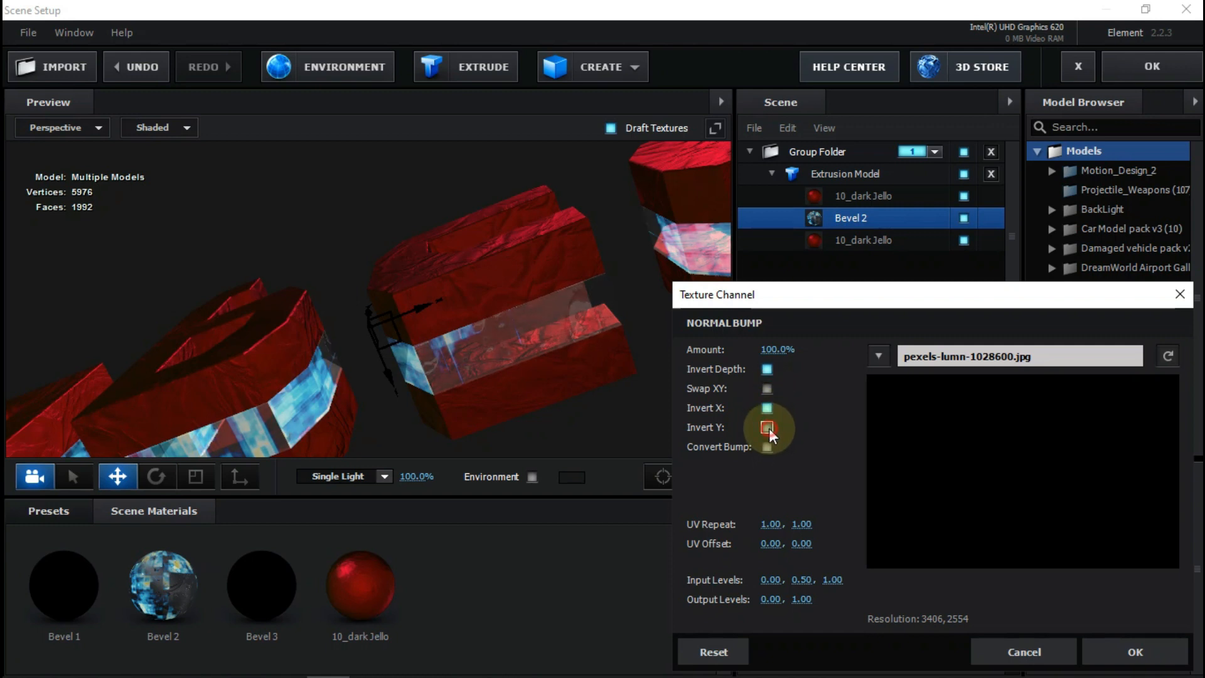
pyautogui.click(770, 428)
pyautogui.click(769, 428)
pyautogui.click(767, 427)
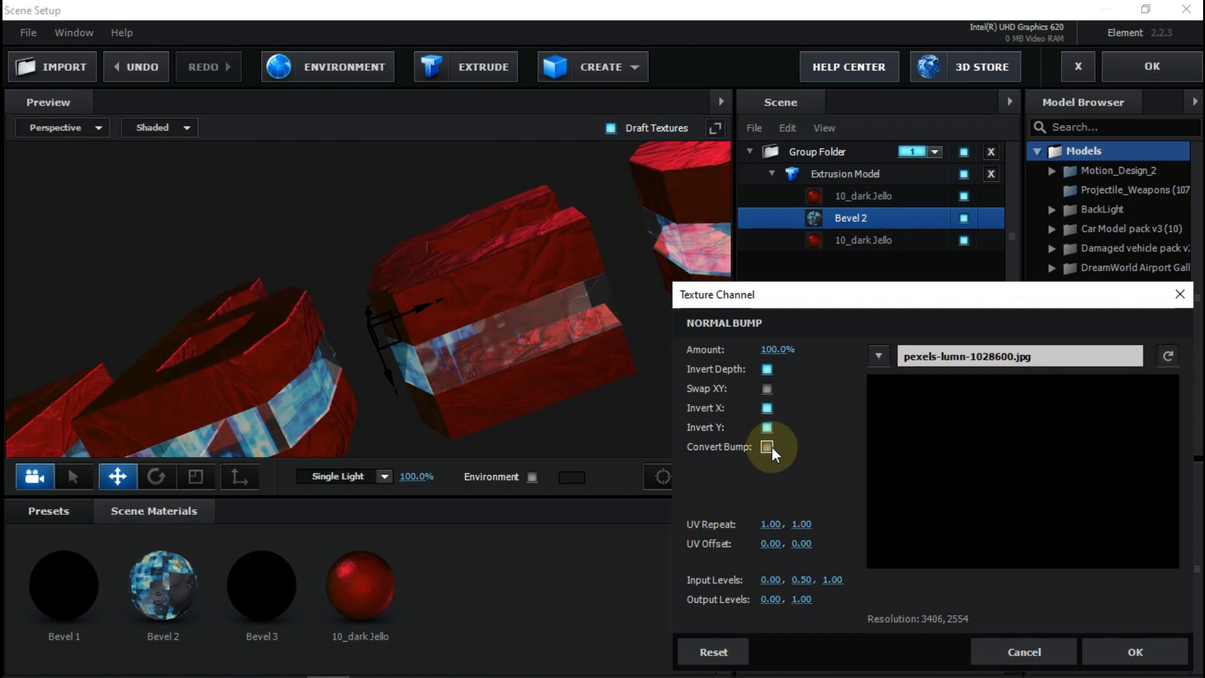
pyautogui.click(767, 447)
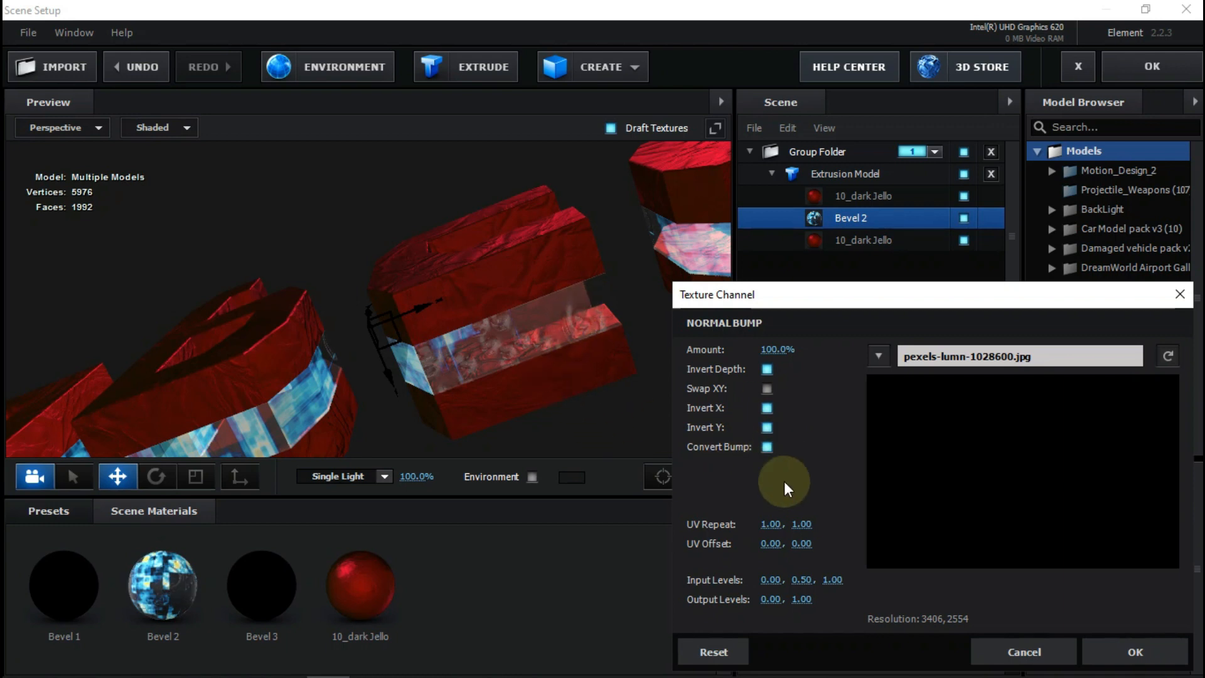
pyautogui.click(1105, 654)
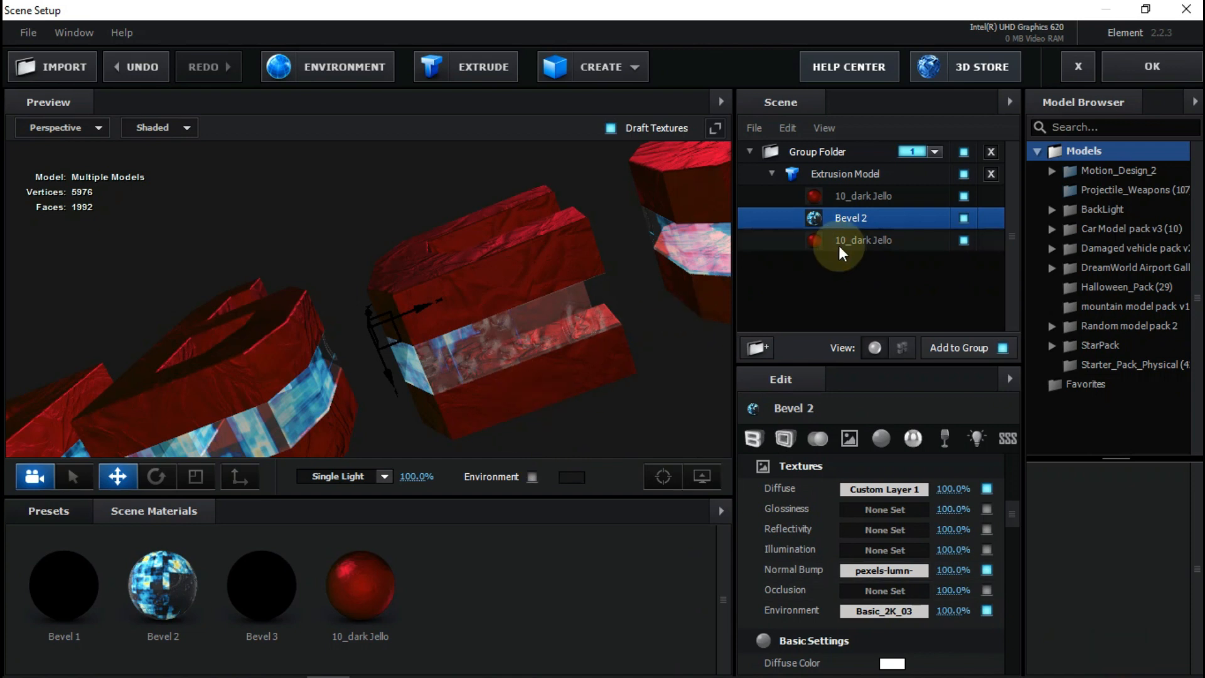
# Step: Assign the Extrusion Model to auxiliary animation Channel 1 and apply the scene setup to the composition
pyautogui.rightClick(850, 221)
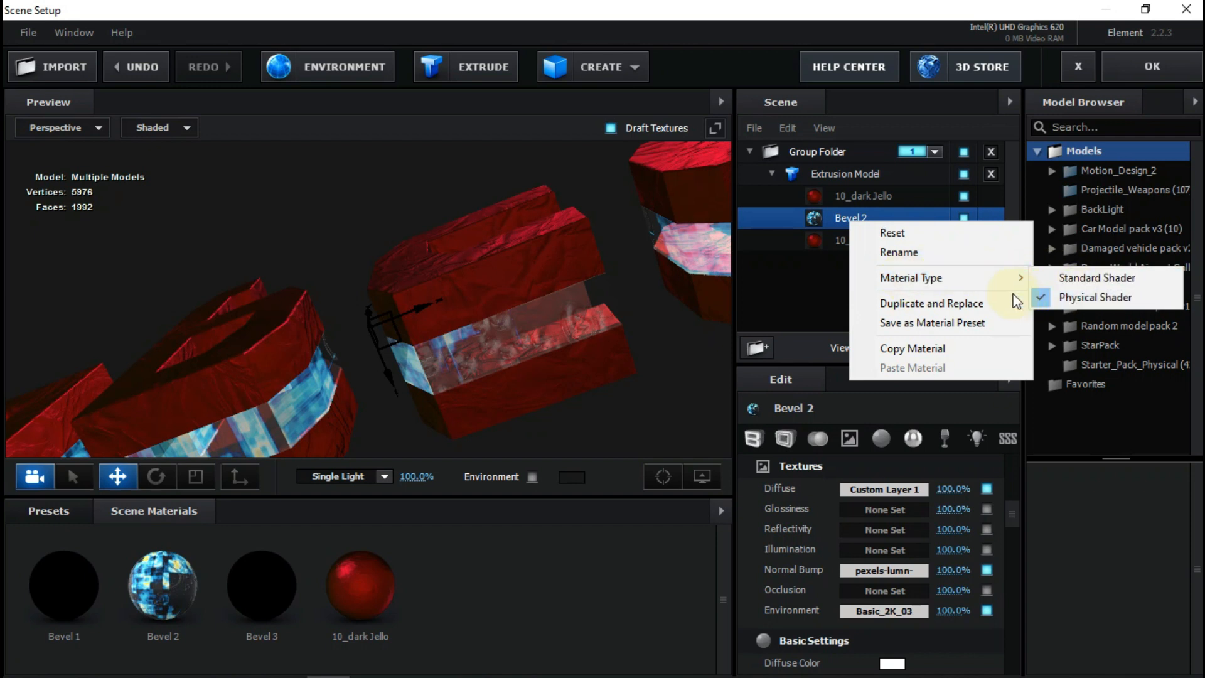
pyautogui.click(833, 224)
pyautogui.click(848, 176)
pyautogui.rightClick(849, 176)
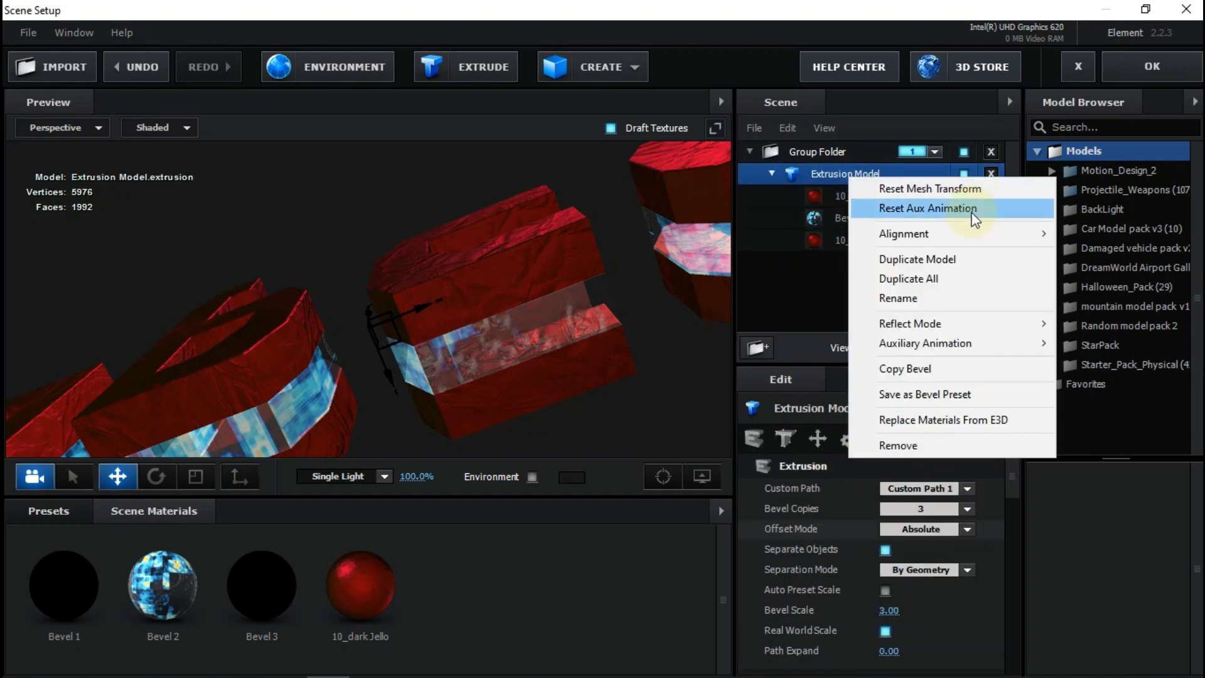
pyautogui.moveTo(1003, 344)
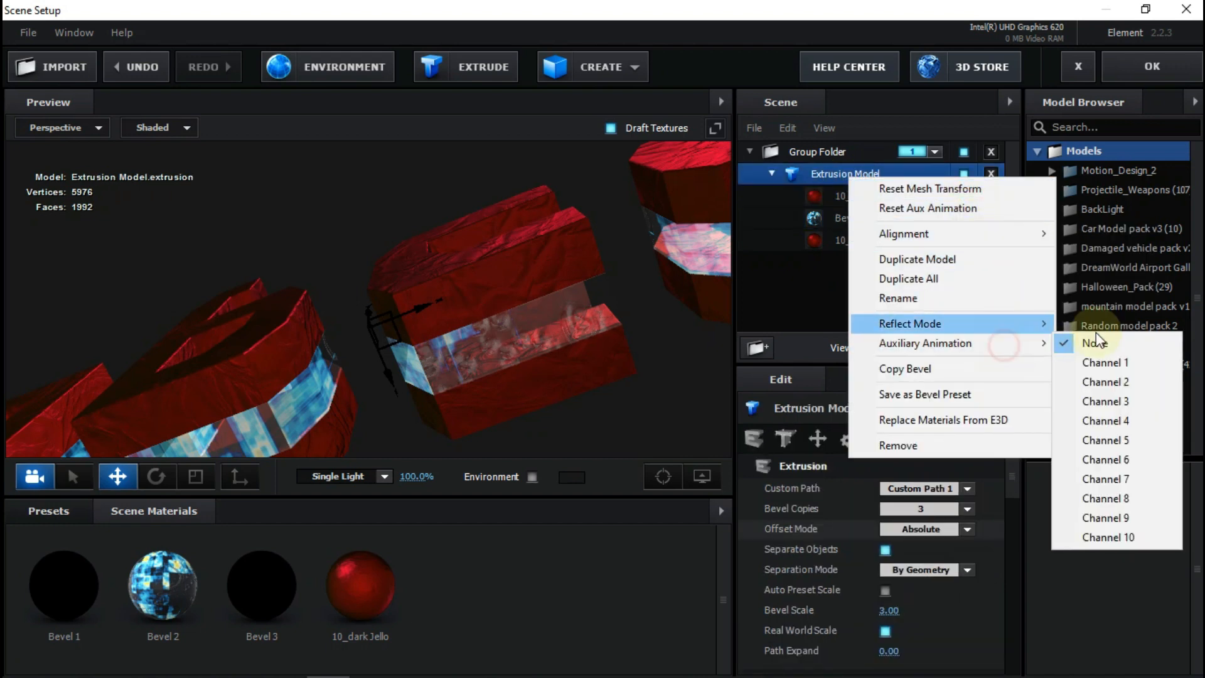
pyautogui.click(1156, 363)
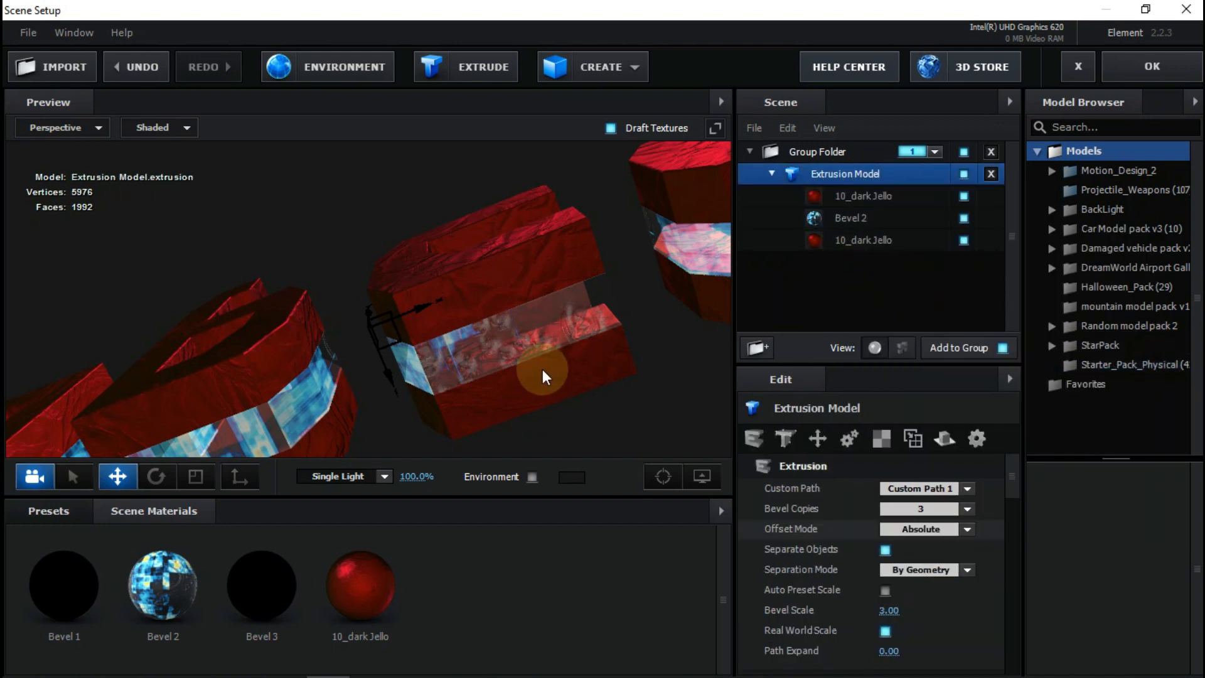
pyautogui.click(1150, 69)
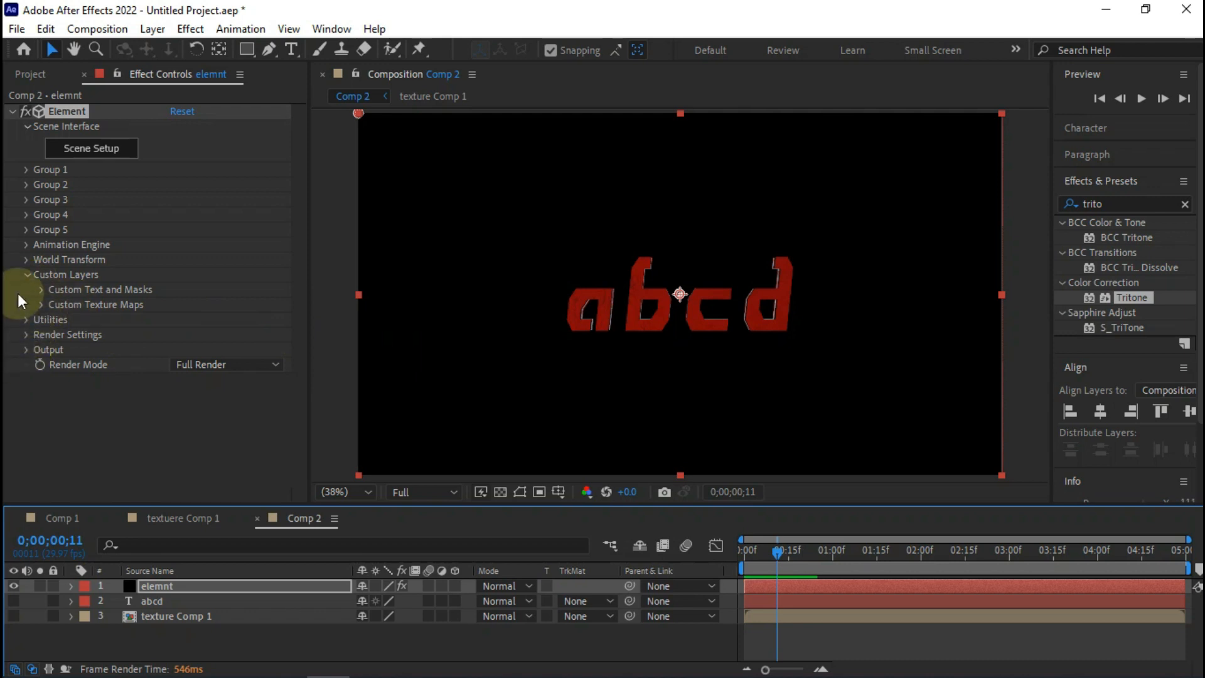
# Step: Set Group 1's particle Y rotation to 79° in the Element effect on the elemnt layer
pyautogui.click(25, 275)
pyautogui.click(26, 259)
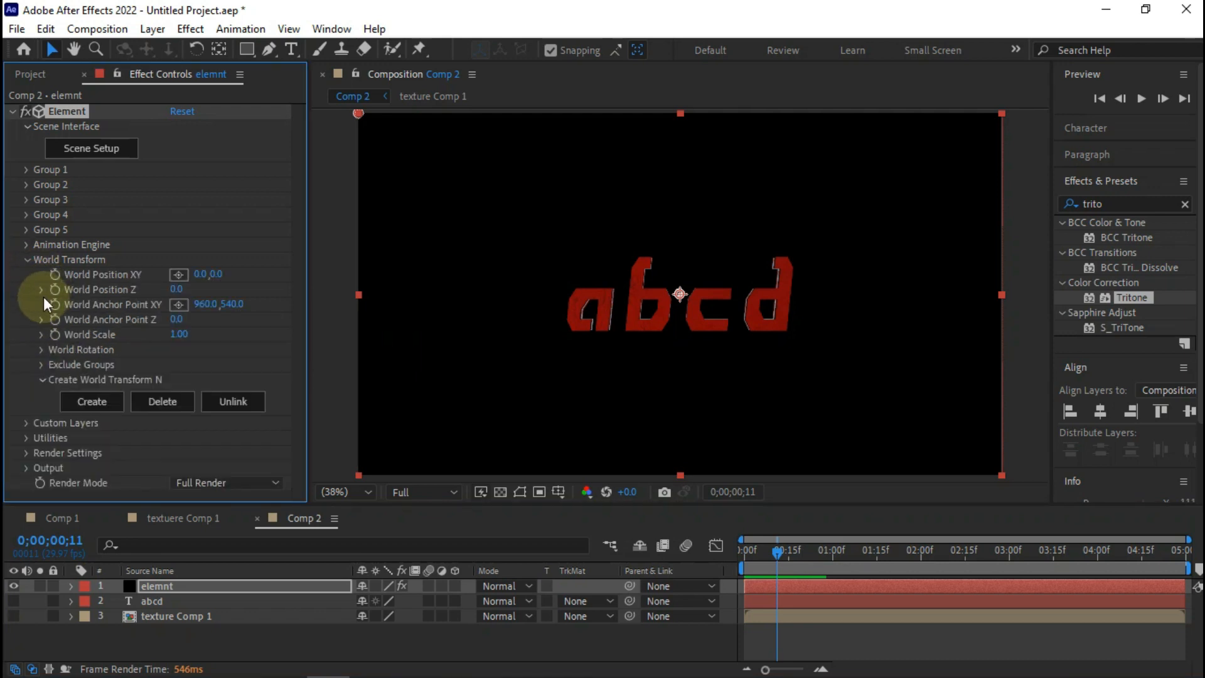
pyautogui.click(28, 170)
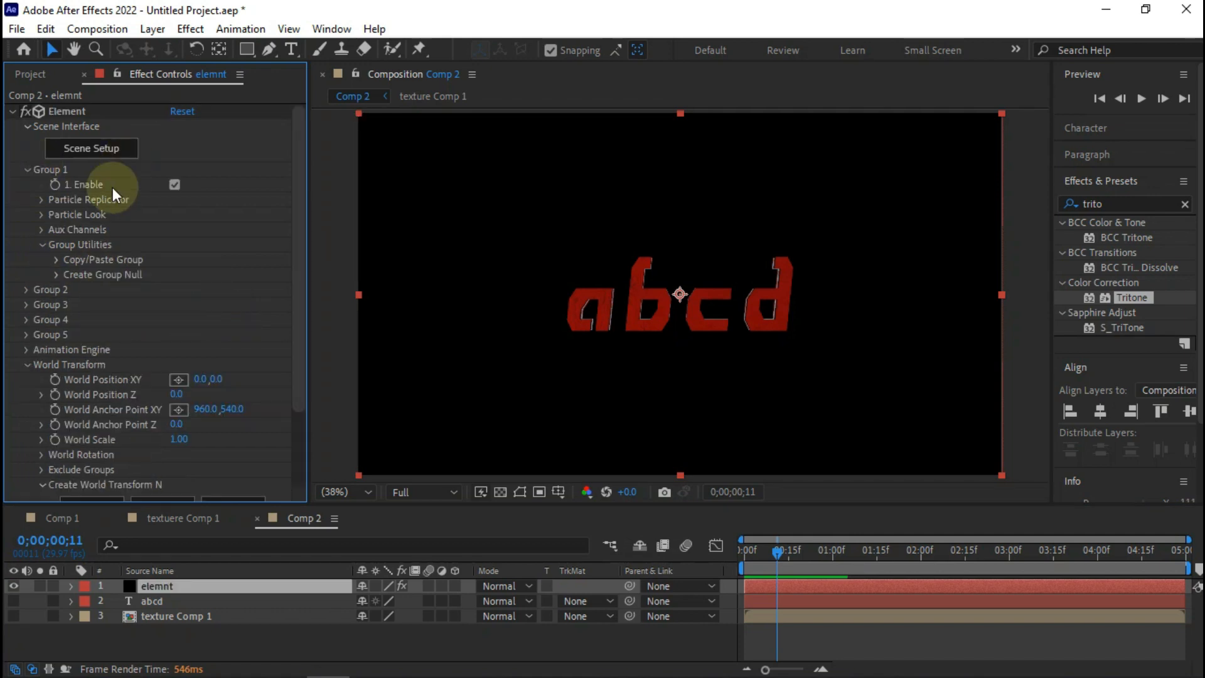
pyautogui.click(41, 216)
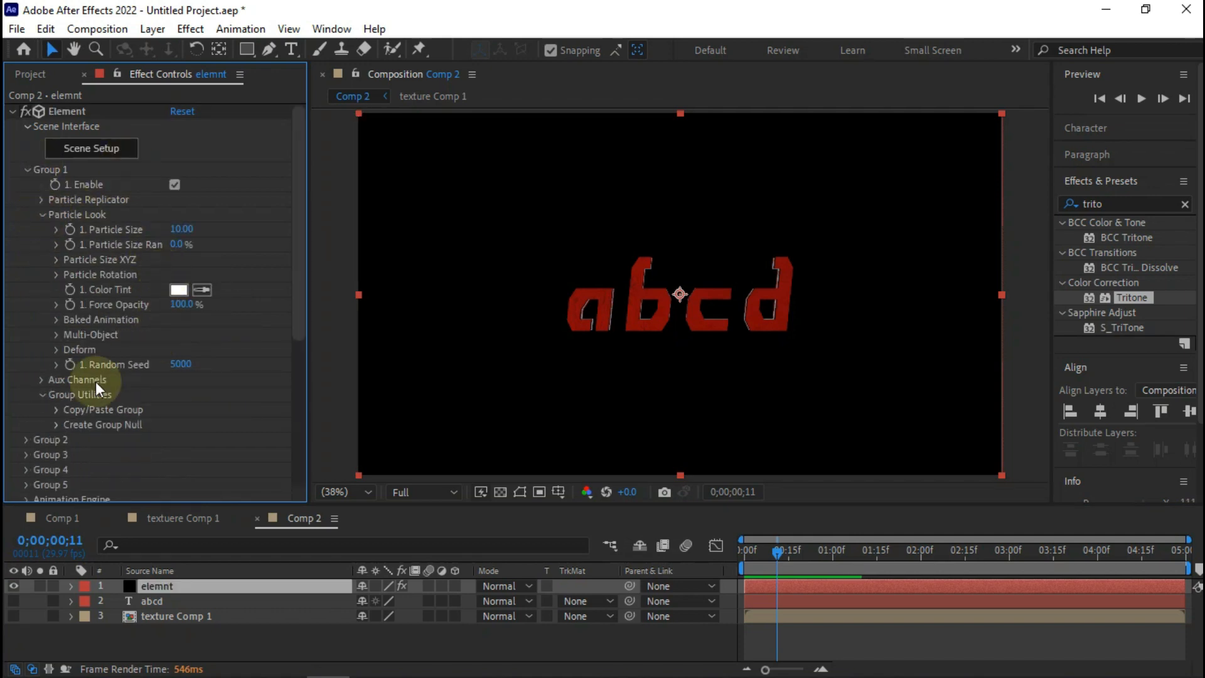
pyautogui.click(55, 275)
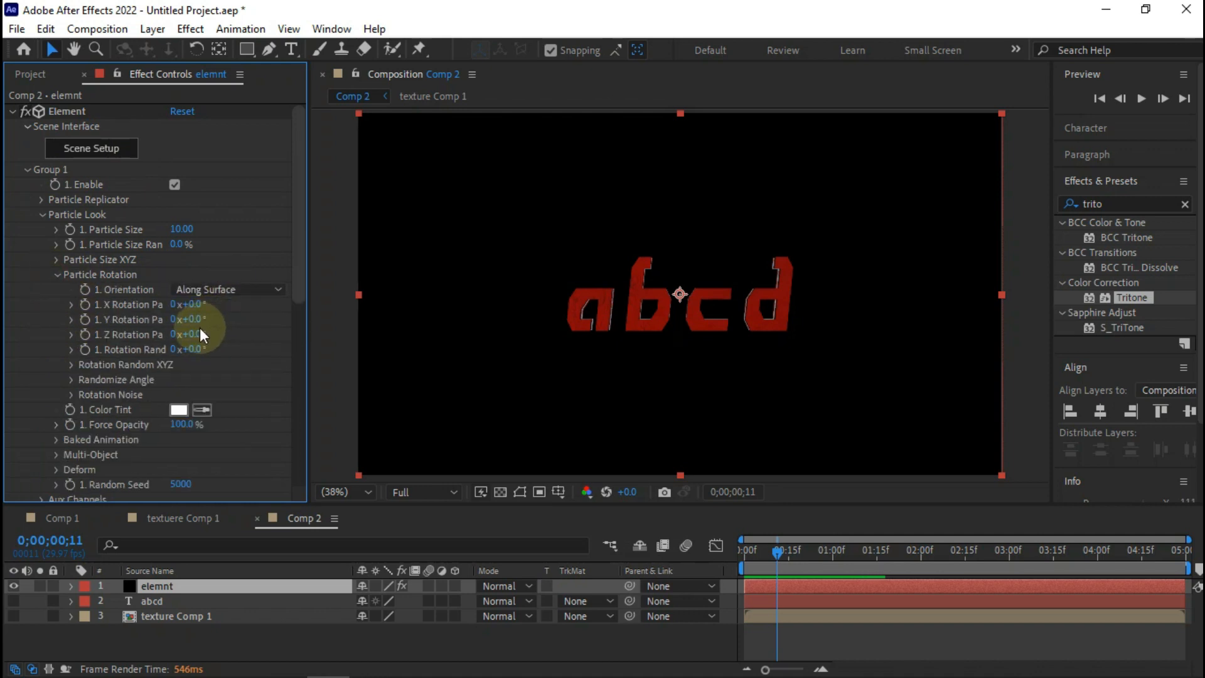
pyautogui.moveTo(194, 319); pyautogui.dragTo(272, 331)
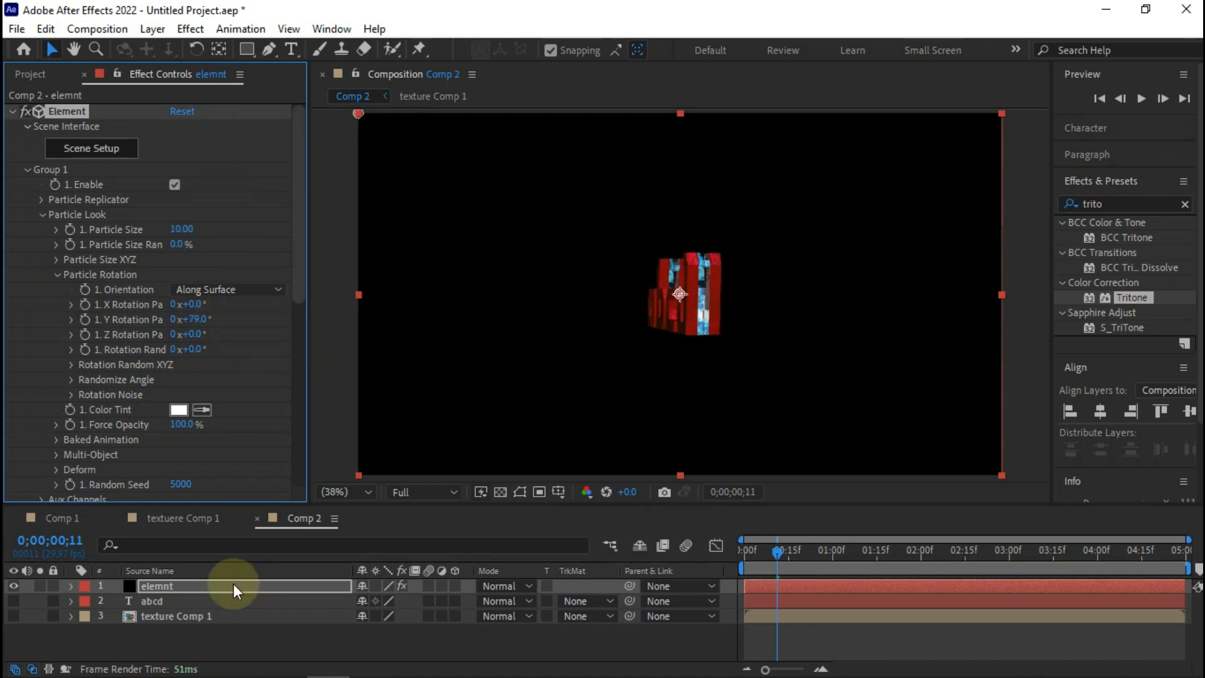
# Step: Lower World Position Z to enlarge the text and set Group 1's X rotation to -28°, Z rotation to 4.3° and random rotation to -34.7°
pyautogui.moveTo(301, 261); pyautogui.dragTo(300, 442)
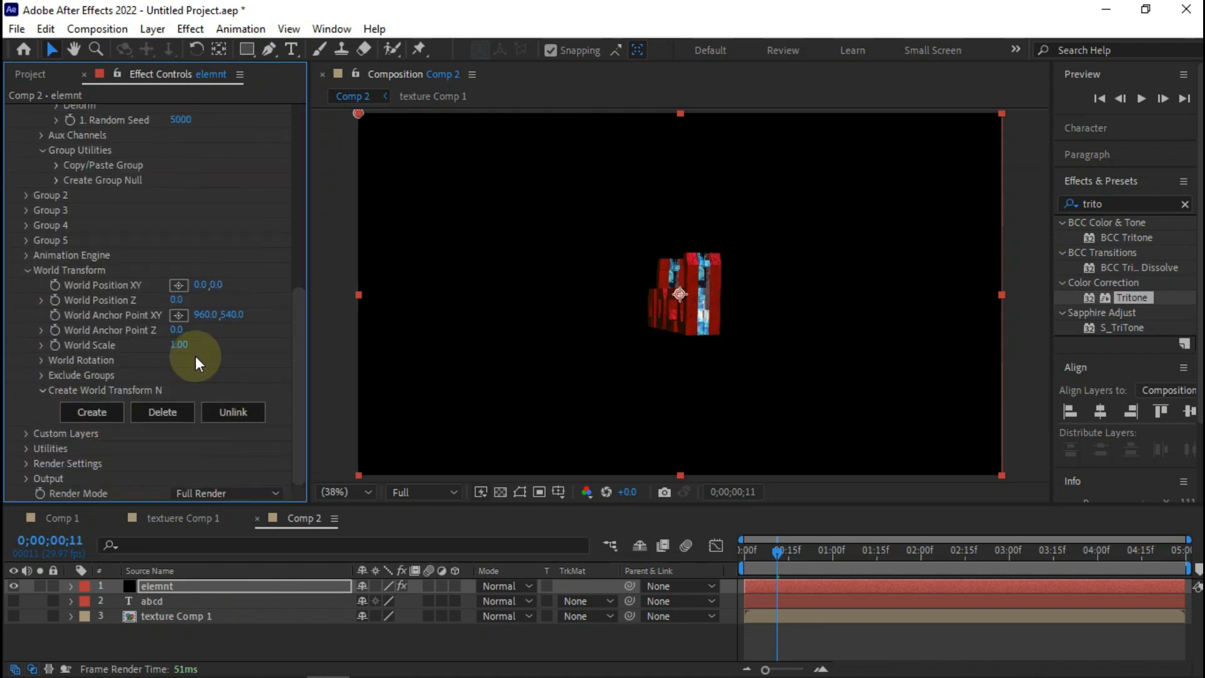
pyautogui.moveTo(179, 301); pyautogui.dragTo(130, 336)
pyautogui.scroll(8, 168, 322)
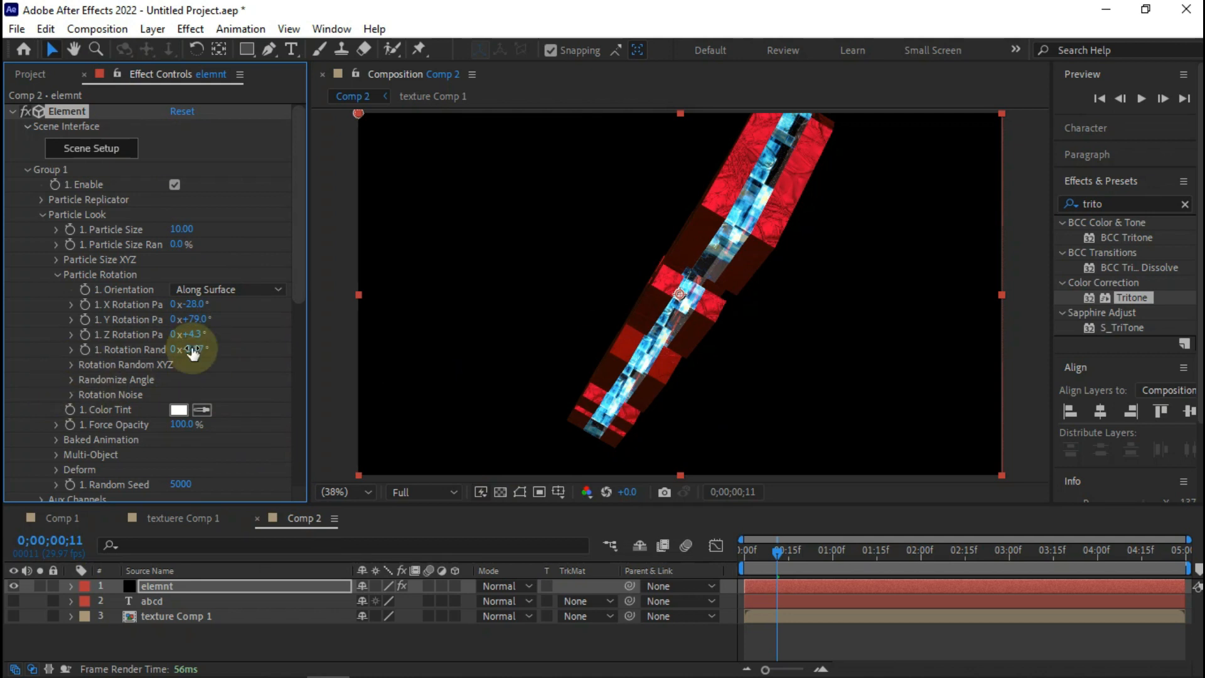
# Step: Add a two-node camera with the 35mm preset, named Camera 1, to Comp 2
pyautogui.rightClick(208, 633)
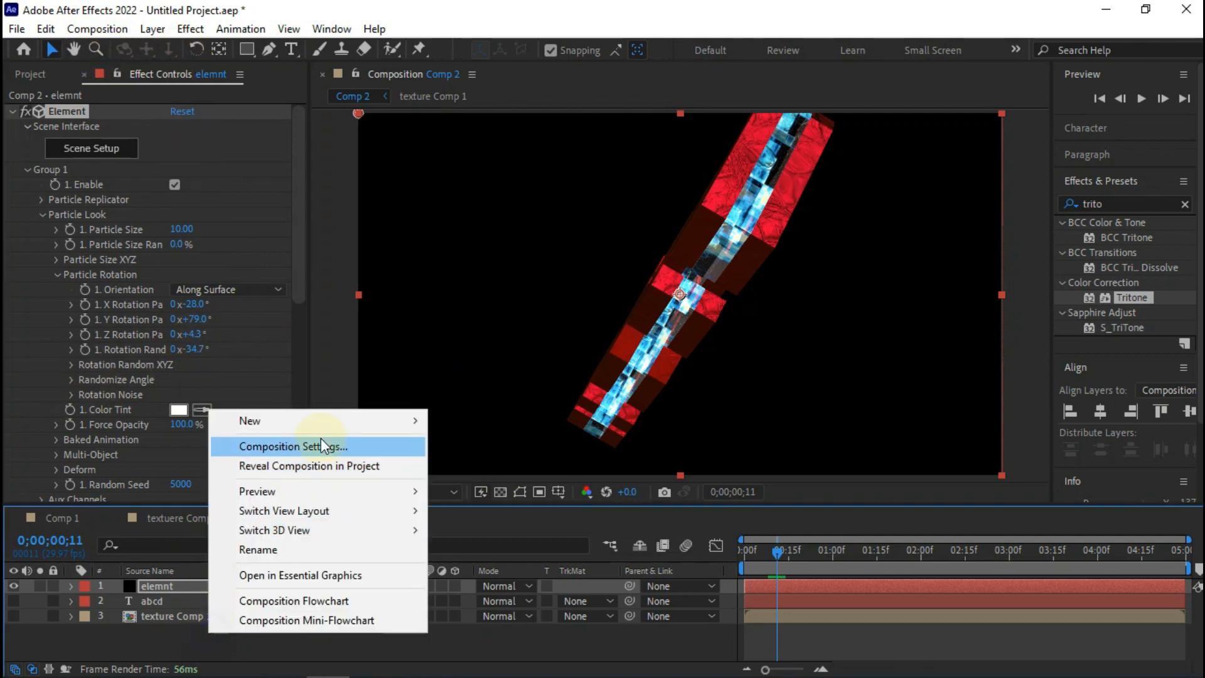
pyautogui.moveTo(318, 427)
pyautogui.click(500, 504)
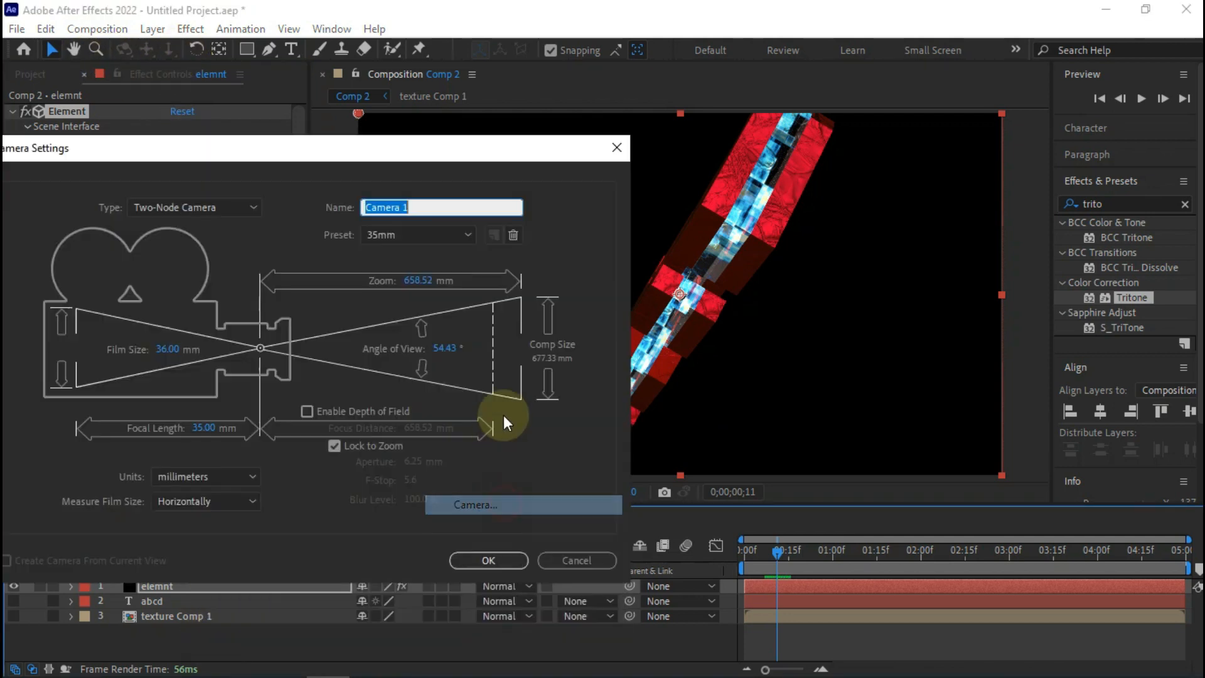
pyautogui.click(505, 559)
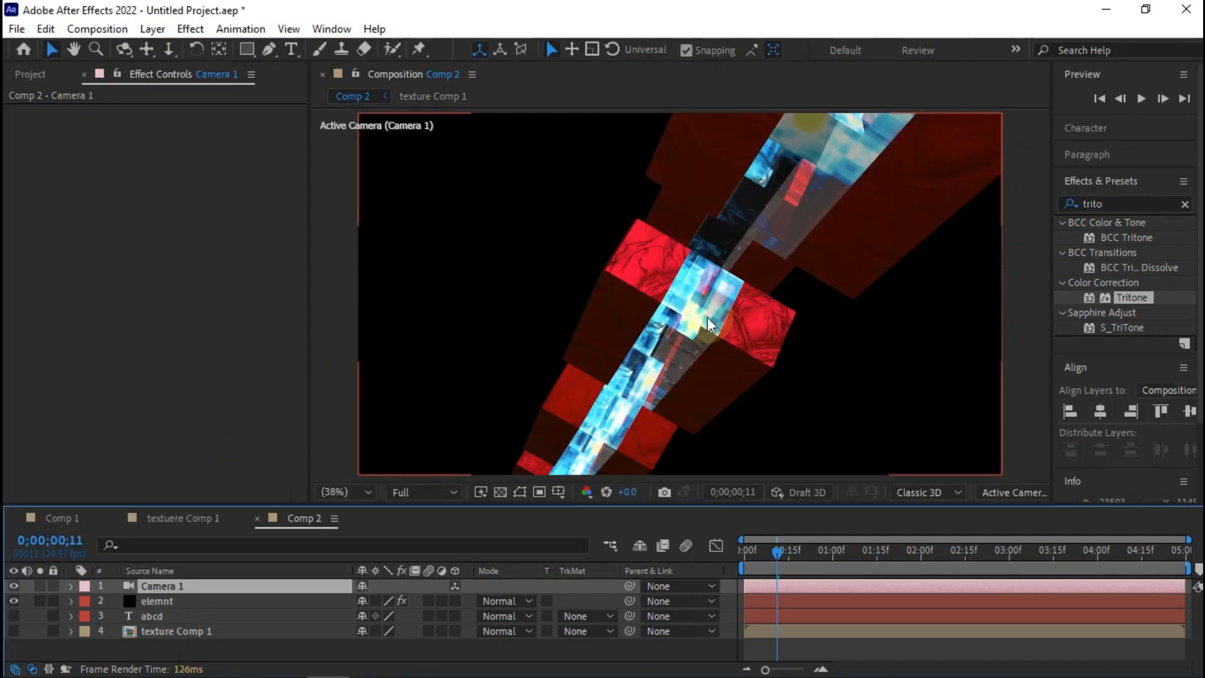
# Step: Orbit Camera 1 horizontally and vertically to frame the letters' bevel edges at an angle
pyautogui.click(124, 50)
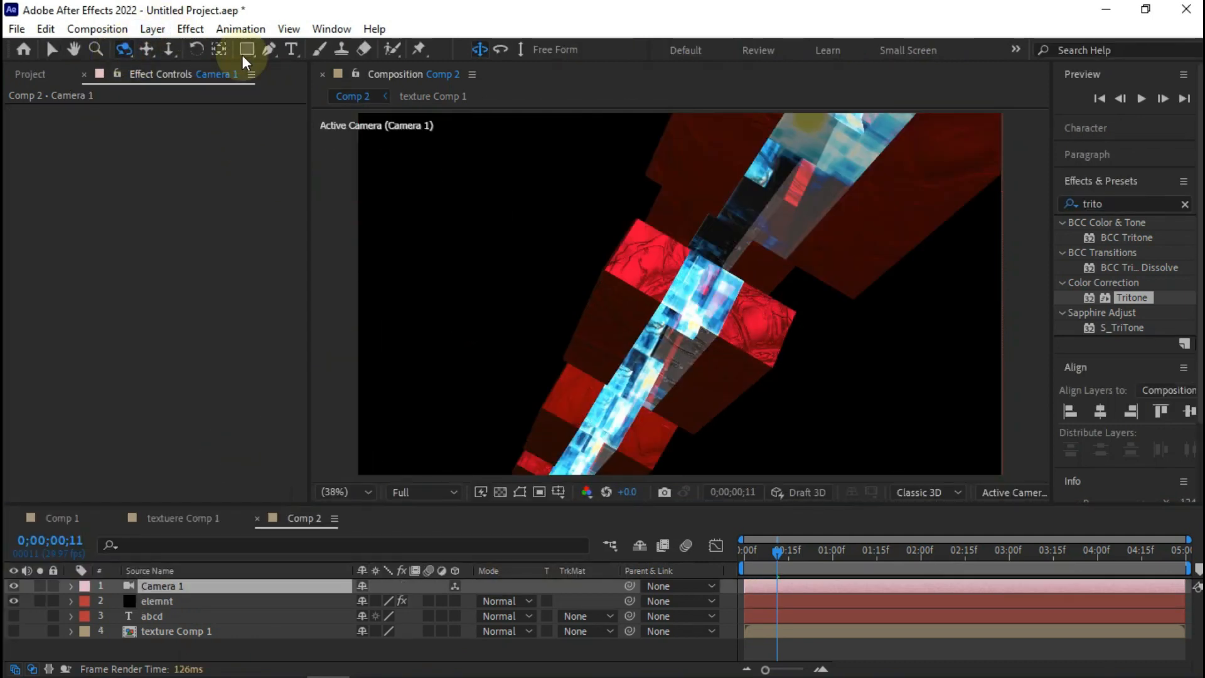
pyautogui.click(500, 50)
pyautogui.moveTo(602, 279)
pyautogui.mouseDown()
pyautogui.moveTo(586, 269)
pyautogui.moveTo(622, 270)
pyautogui.moveTo(586, 272)
pyautogui.mouseUp()
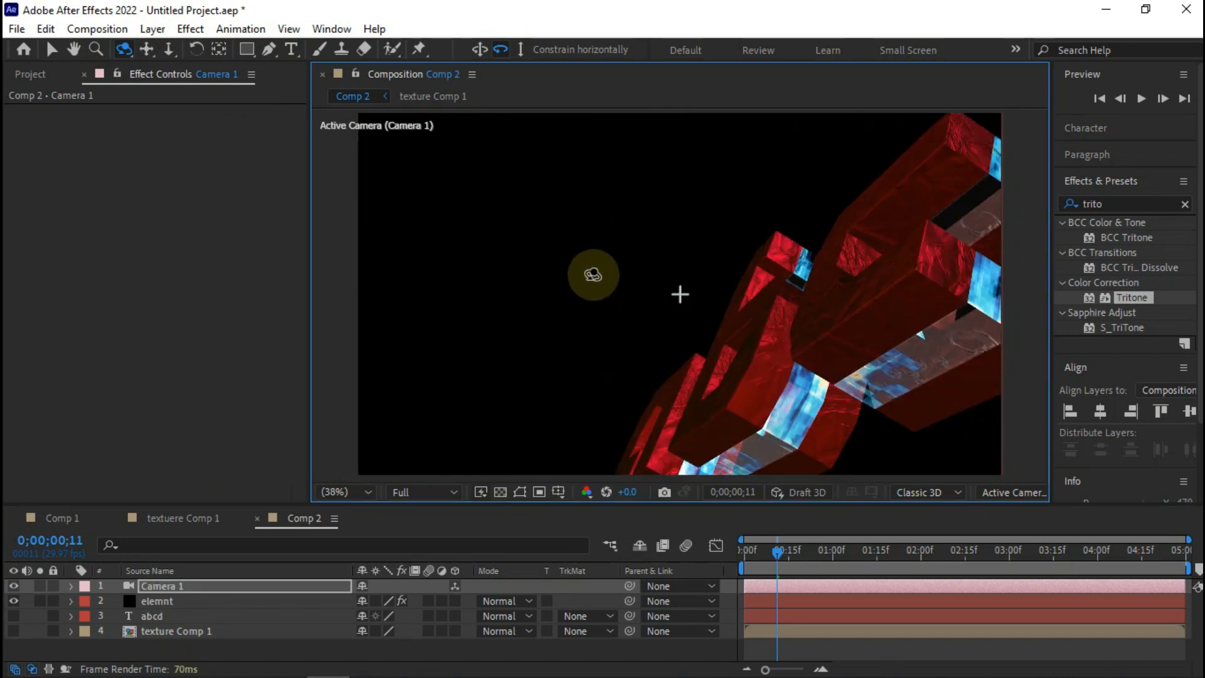
pyautogui.click(519, 54)
pyautogui.moveTo(704, 288)
pyautogui.mouseDown()
pyautogui.moveTo(722, 312)
pyautogui.moveTo(678, 293)
pyautogui.moveTo(716, 301)
pyautogui.moveTo(701, 296)
pyautogui.mouseUp()
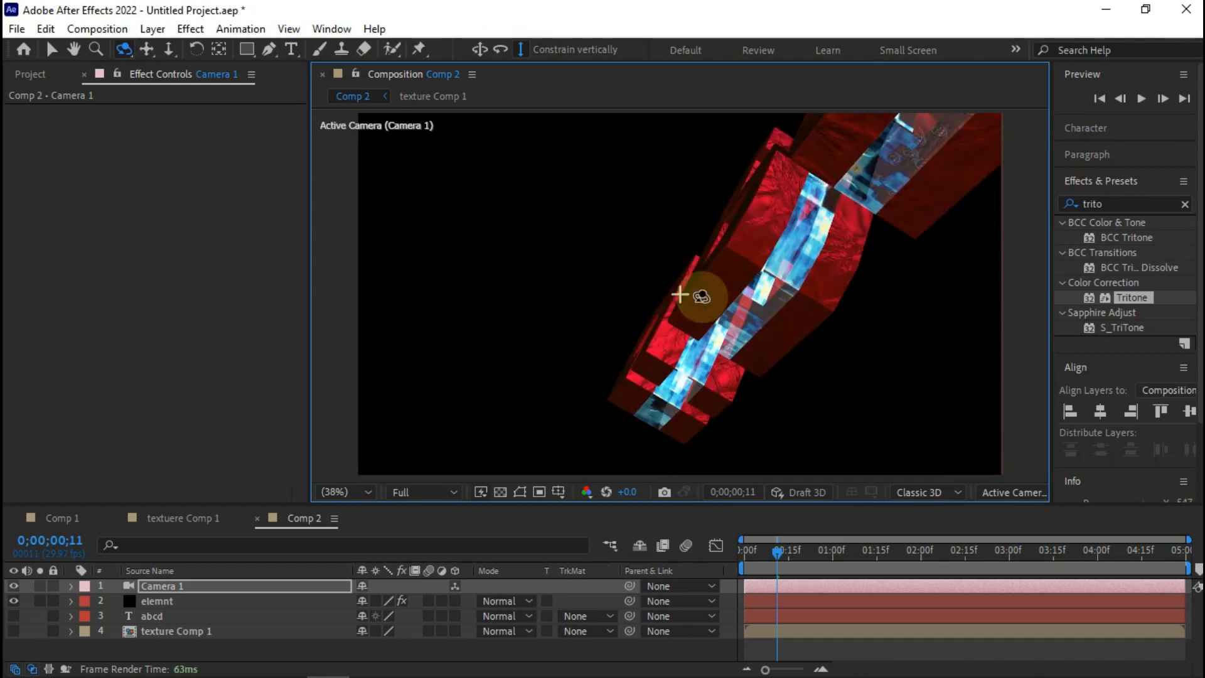
# Step: Preview the animated texture from the start of Comp 2
pyautogui.moveTo(778, 555); pyautogui.dragTo(747, 558)
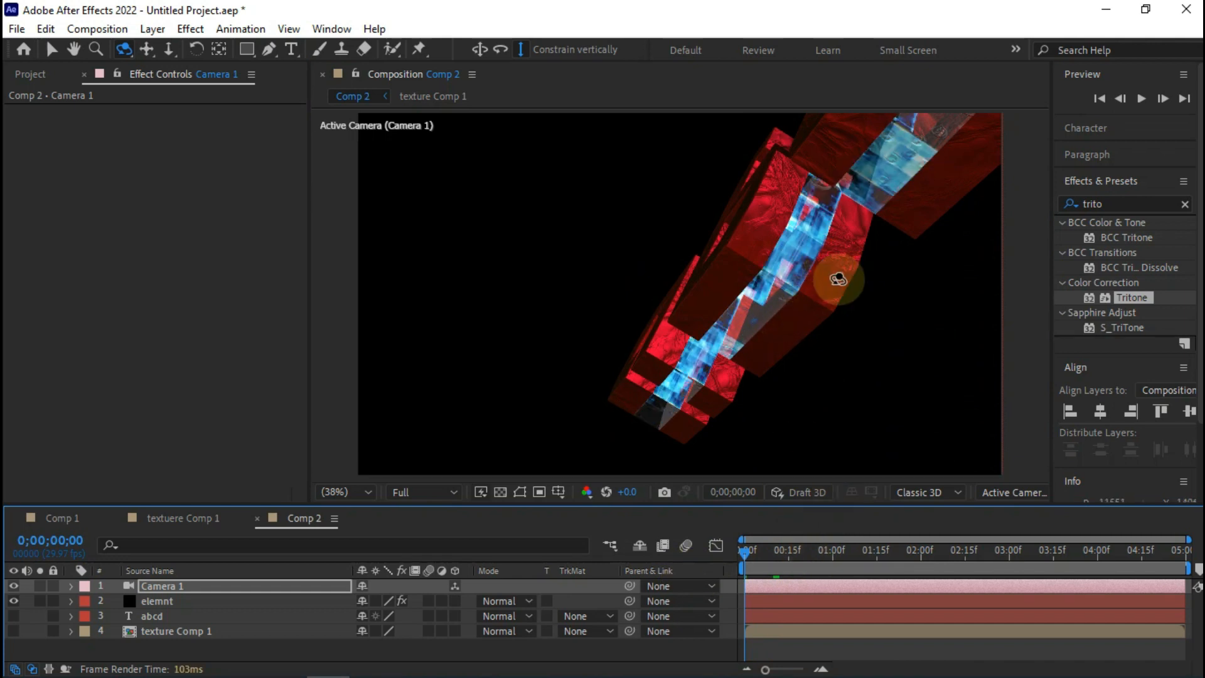
pyautogui.press('space')
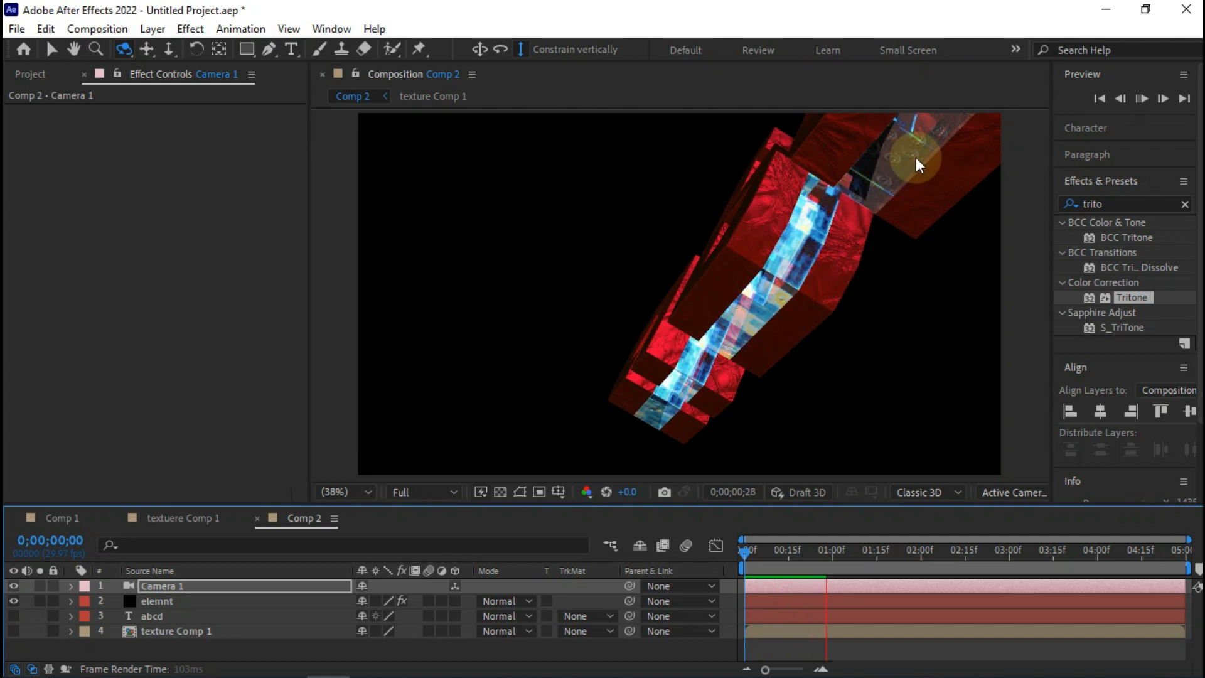
pyautogui.press('space')
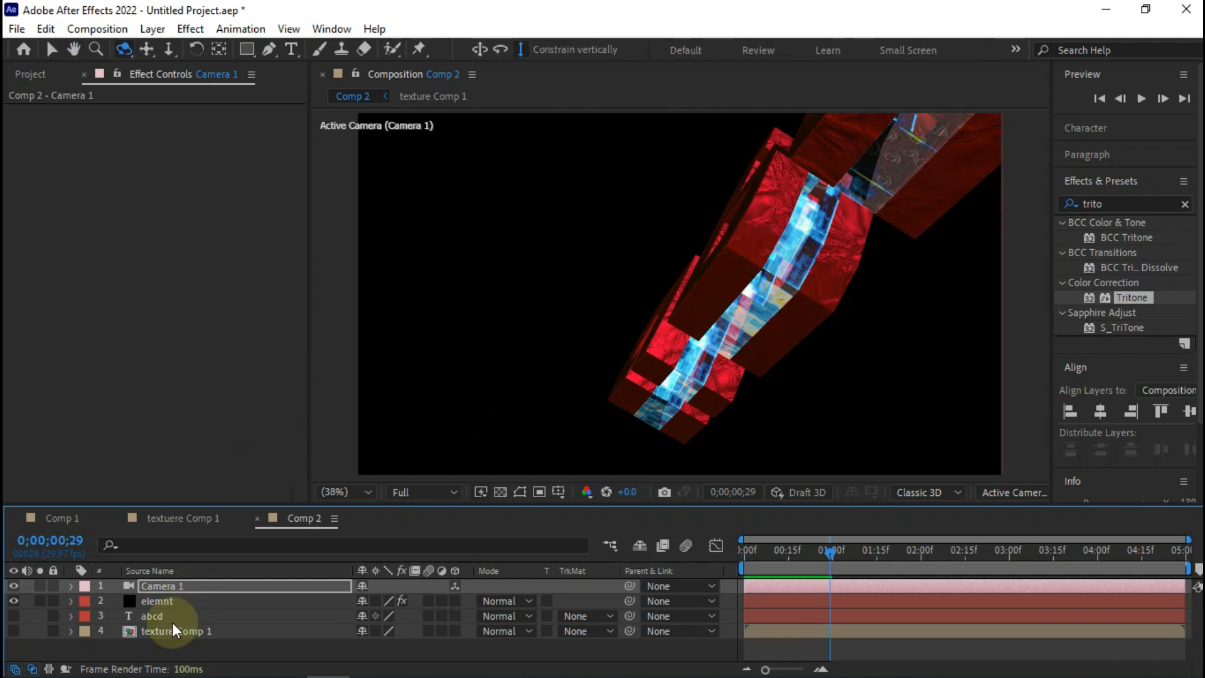
# Step: Set the first UV offset of Group 1's auxiliary Channel 1 to 0.10 on the elemnt layer
pyautogui.click(164, 602)
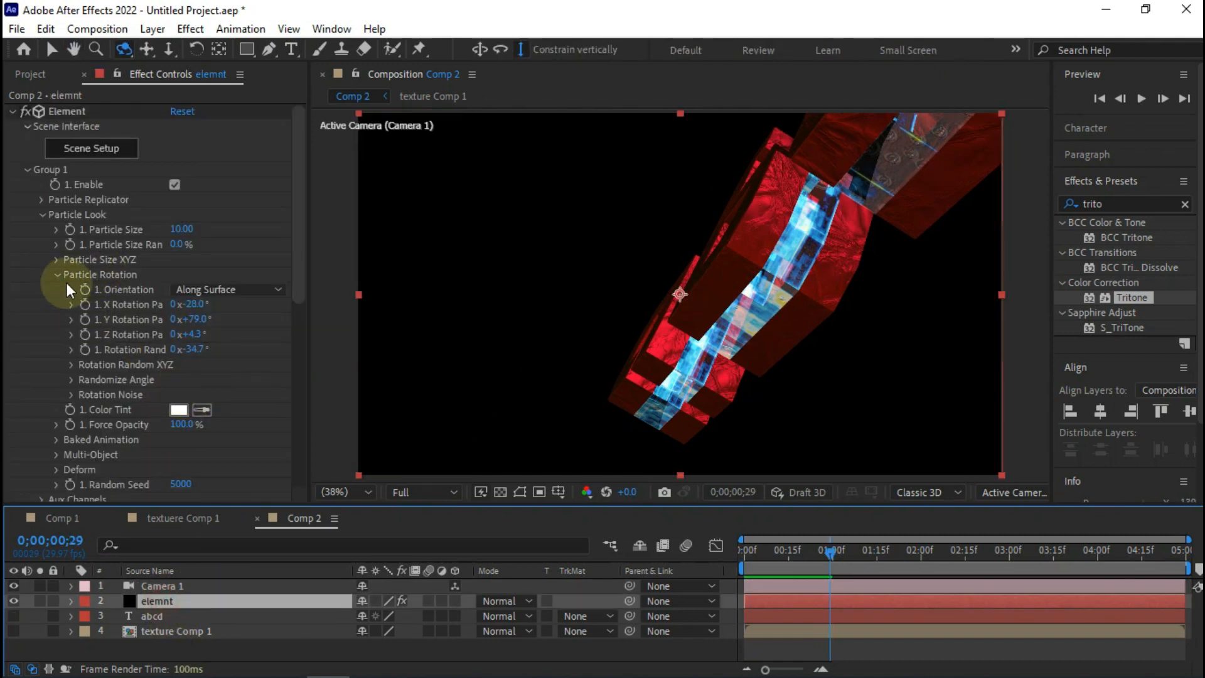
pyautogui.scroll(-4, 52, 231)
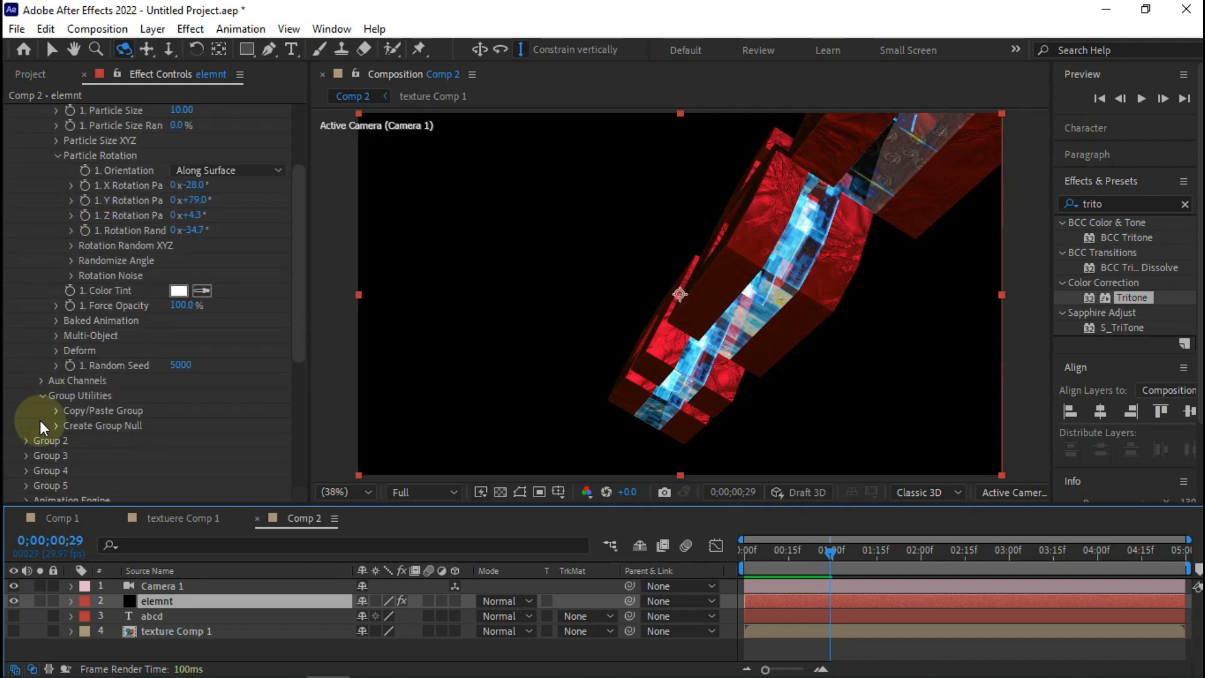
pyautogui.click(40, 380)
pyautogui.click(55, 315)
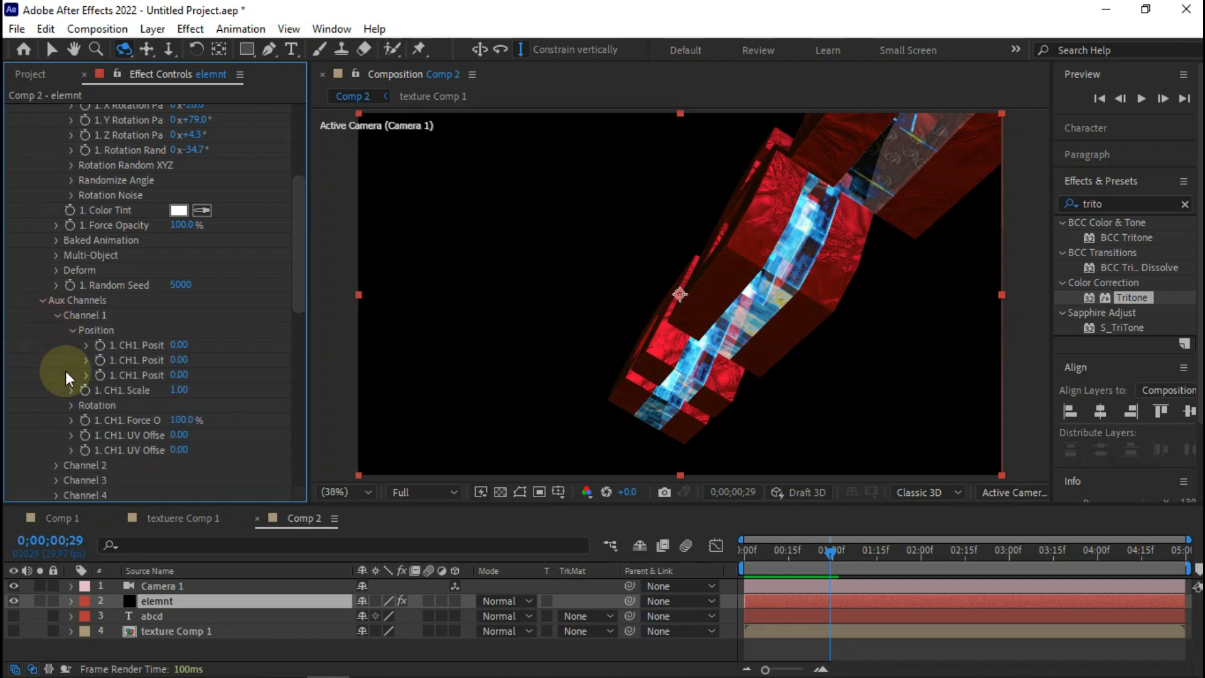
pyautogui.scroll(-3, 84, 386)
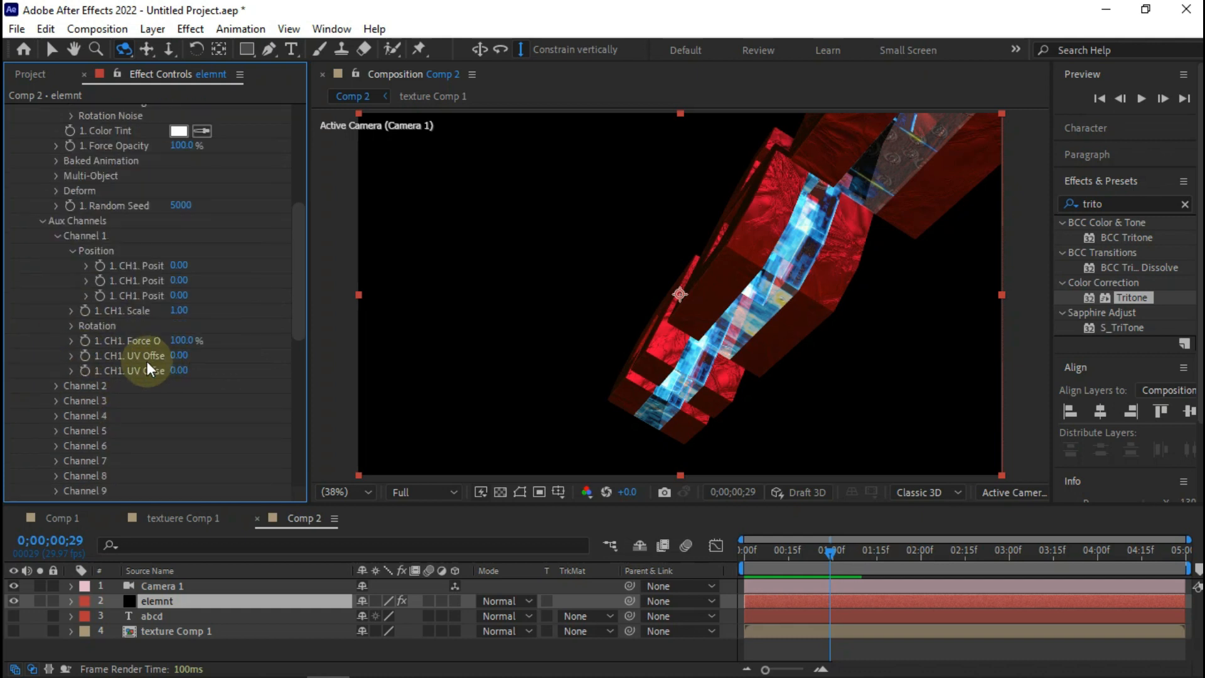
pyautogui.moveTo(179, 355); pyautogui.dragTo(291, 376)
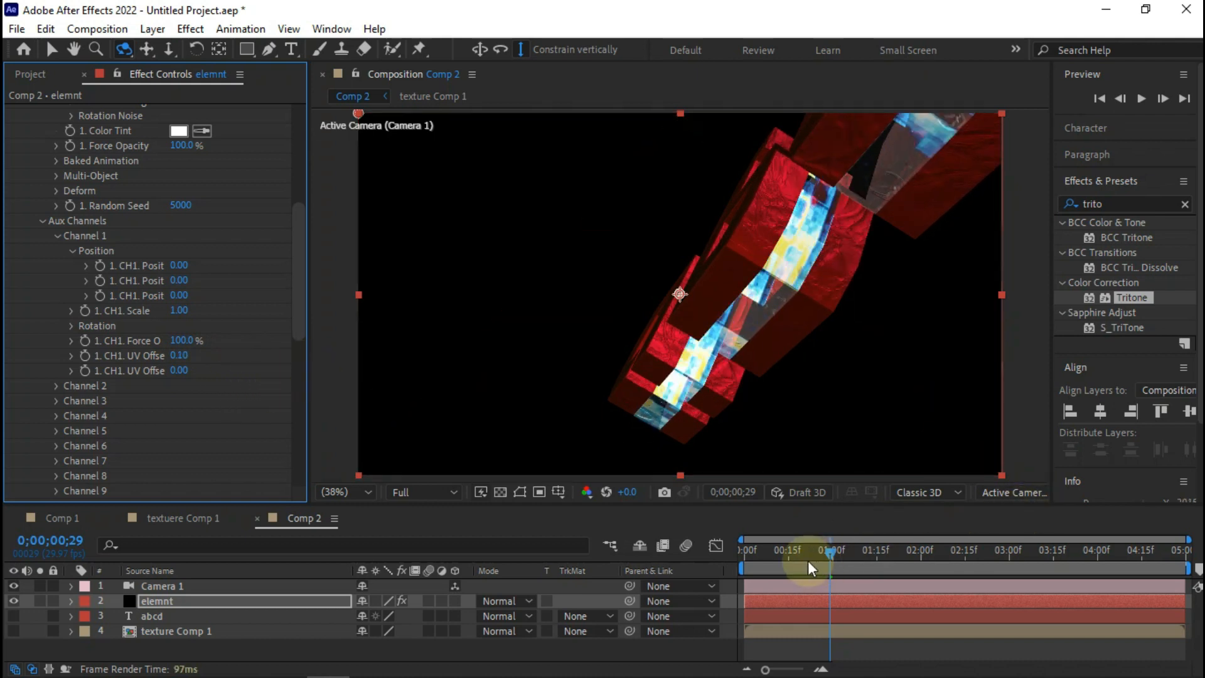
# Step: Keyframe the first Channel 1 UV offset at 0.10 at the start of Comp 2 and at a higher value at 0;00;03;05
pyautogui.moveTo(804, 555); pyautogui.dragTo(479, 527)
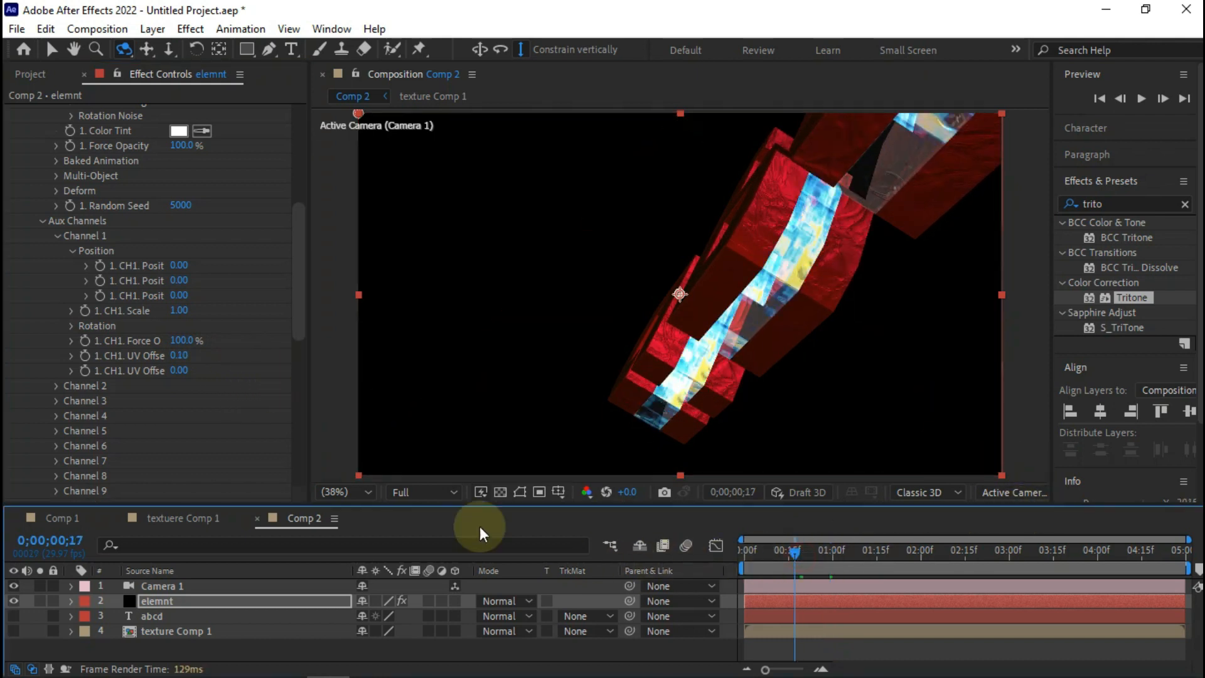
pyautogui.click(87, 356)
pyautogui.click(1024, 555)
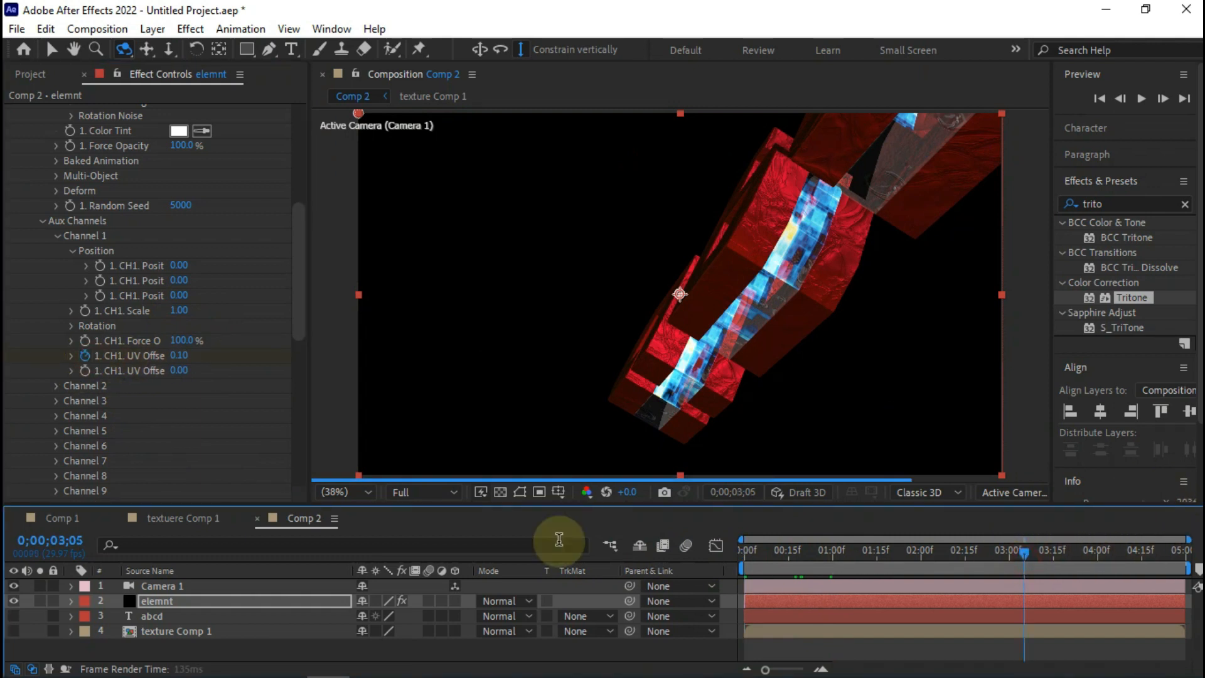
pyautogui.moveTo(183, 358); pyautogui.dragTo(352, 373)
# Step: Preview the UV offset animation from the start of Comp 2 and scrub through its opening frames
pyautogui.click(932, 557)
pyautogui.press('Home')
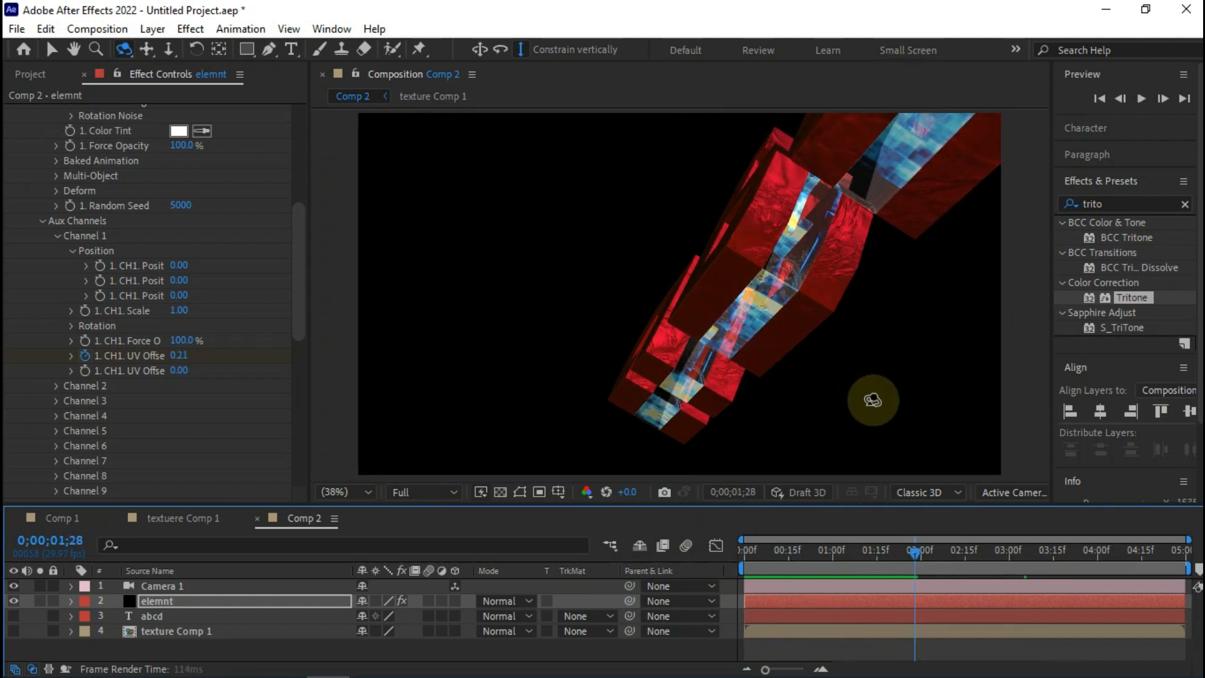
pyautogui.press('space')
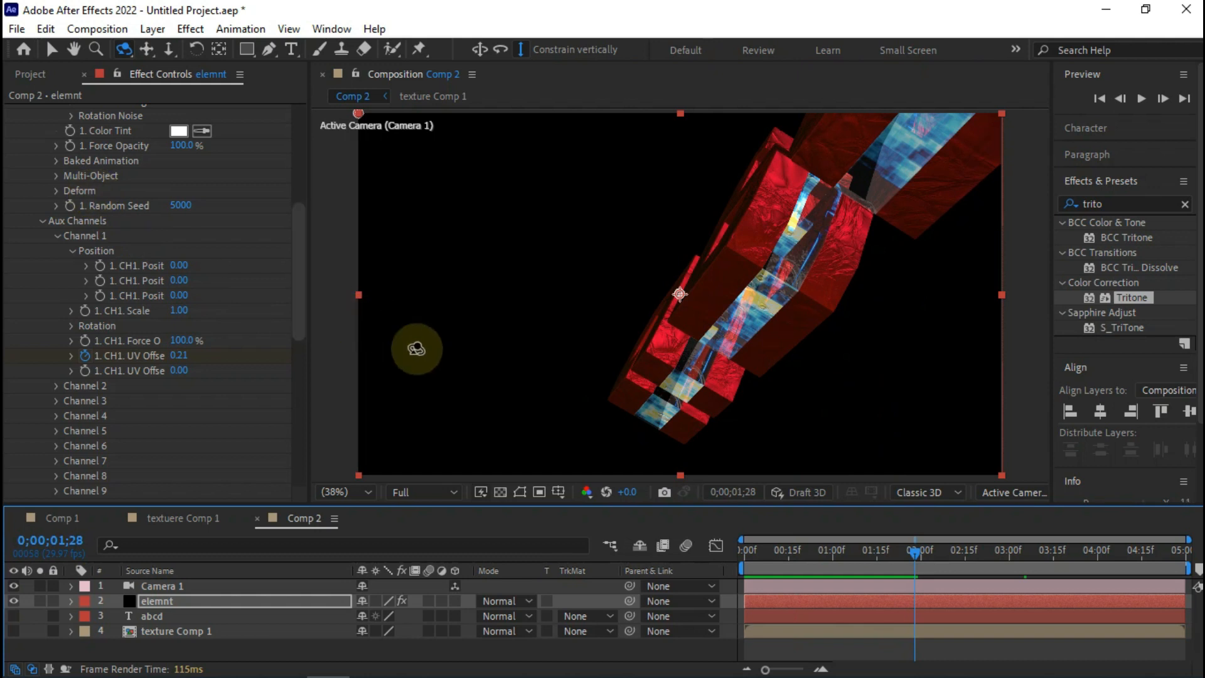
pyautogui.moveTo(854, 552); pyautogui.dragTo(770, 564)
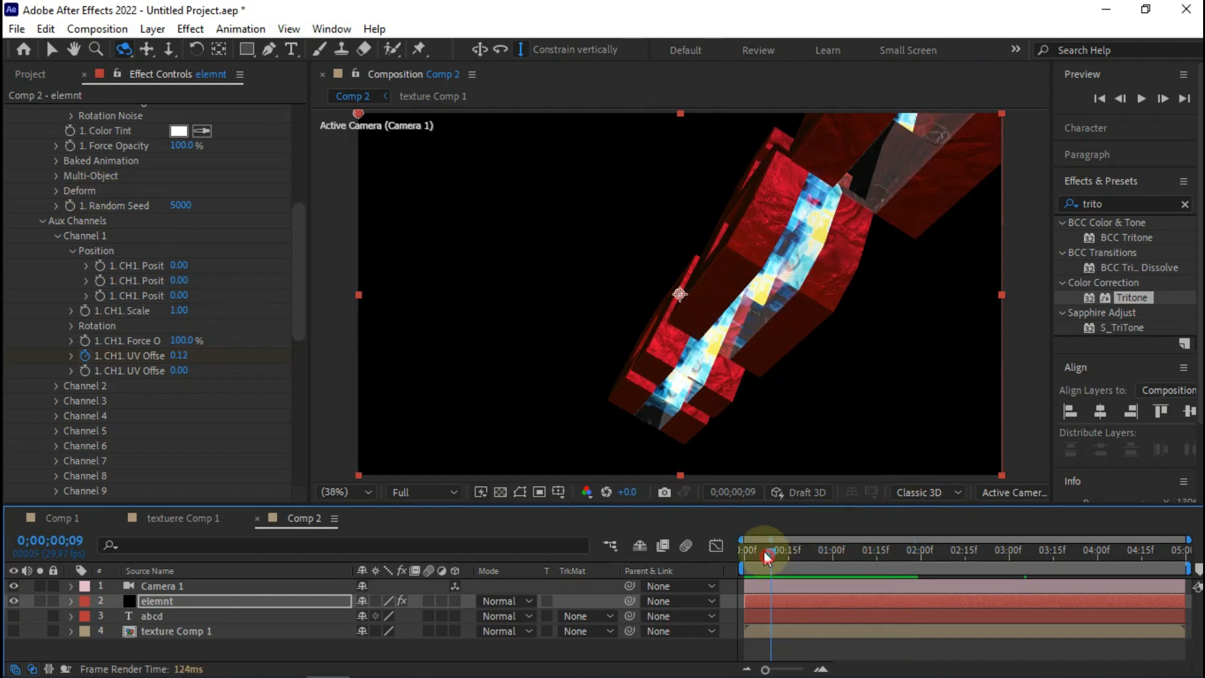
pyautogui.press('pageup')
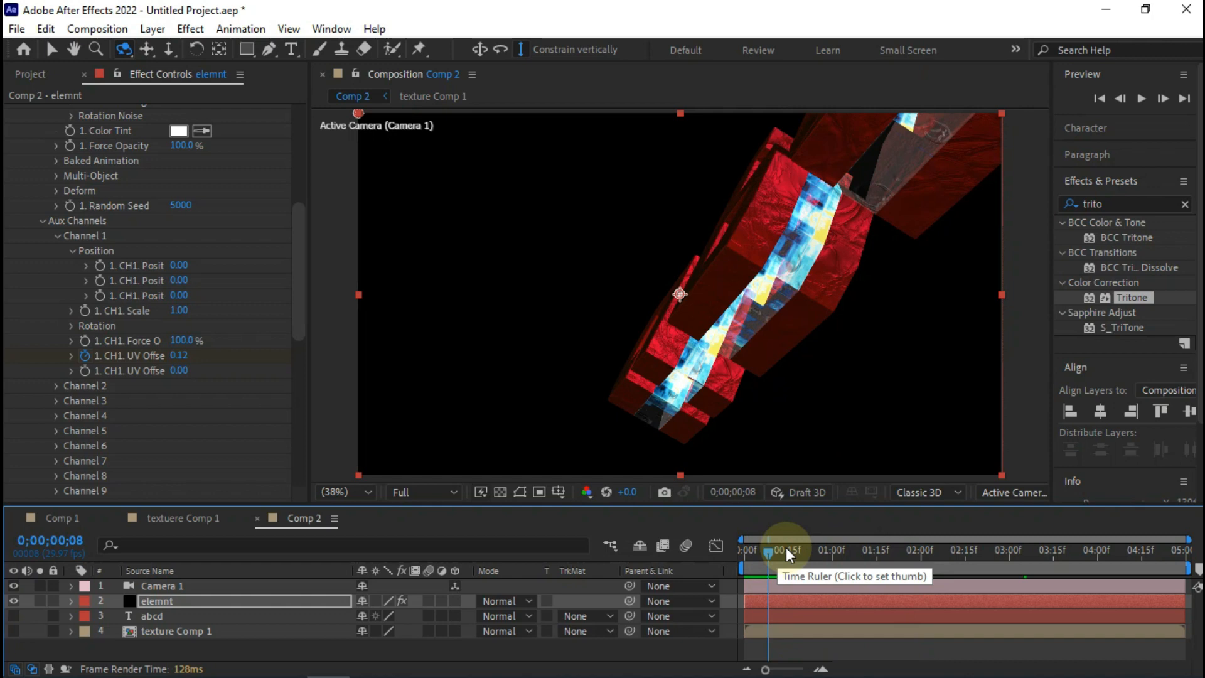